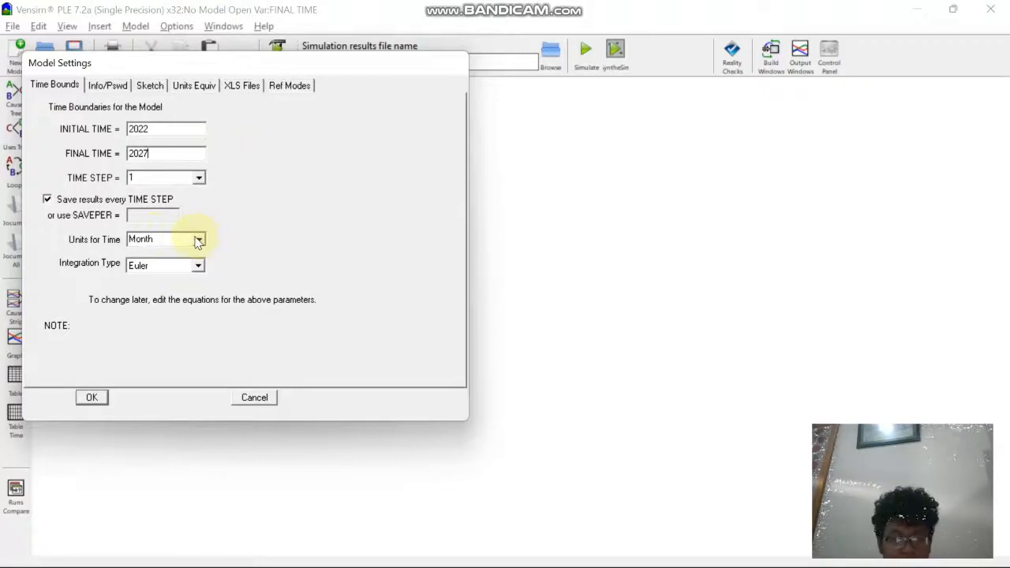
Step: Set the model's time units to Year and accept the model settings to create the blank sketch
{"action": "left_click", "coordinate": [199, 243]}
{"action": "scroll", "coordinate": [181, 278], "scroll_direction": "up", "scroll_amount": 1}
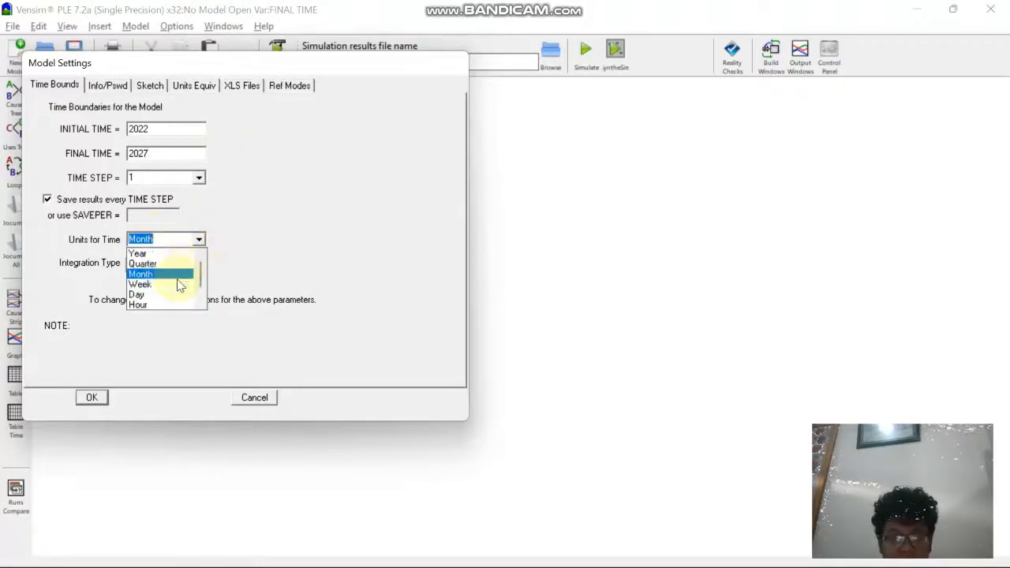
{"action": "left_click", "coordinate": [139, 254]}
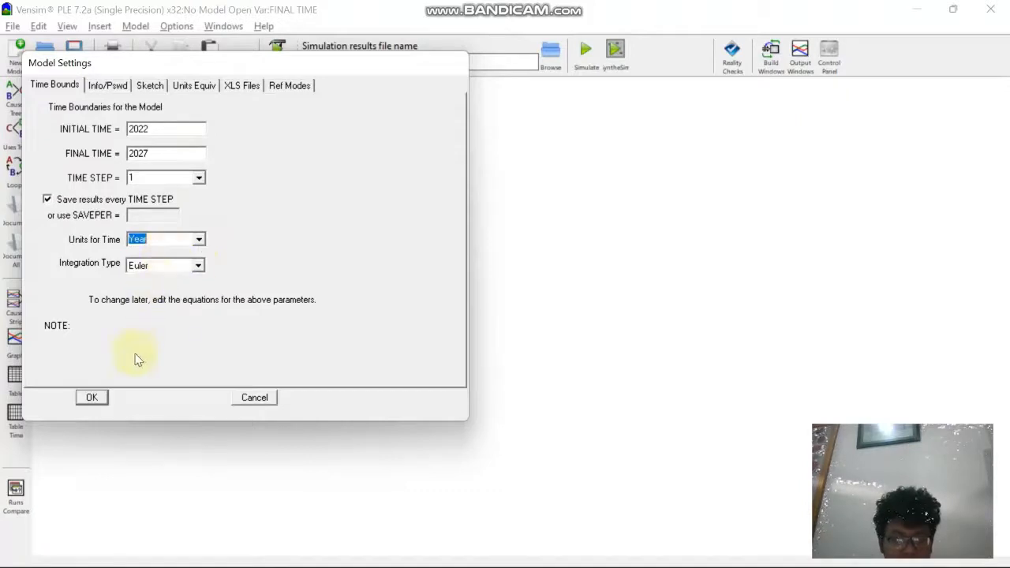
{"action": "left_click", "coordinate": [99, 402]}
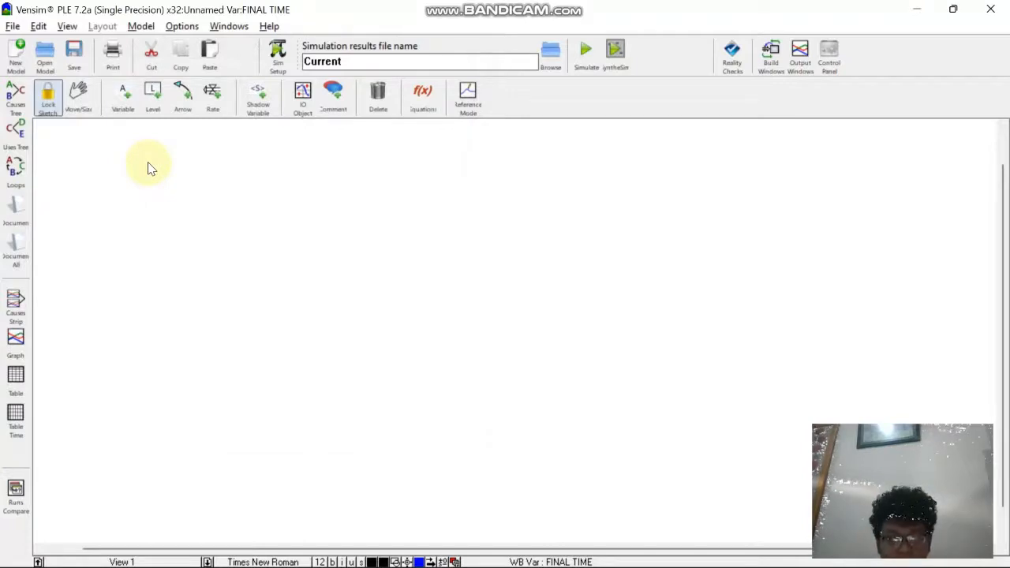
Step: Add the variables "dearah gagal panen" and, below it, "bahan baku" near the left edge of the sketch
{"action": "left_click", "coordinate": [125, 105]}
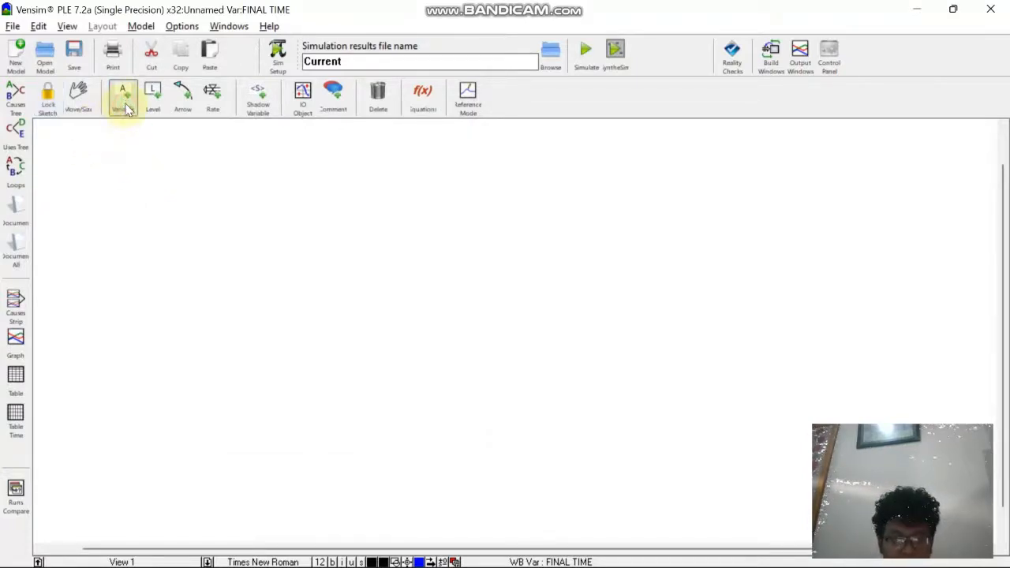
{"action": "left_click", "coordinate": [133, 200]}
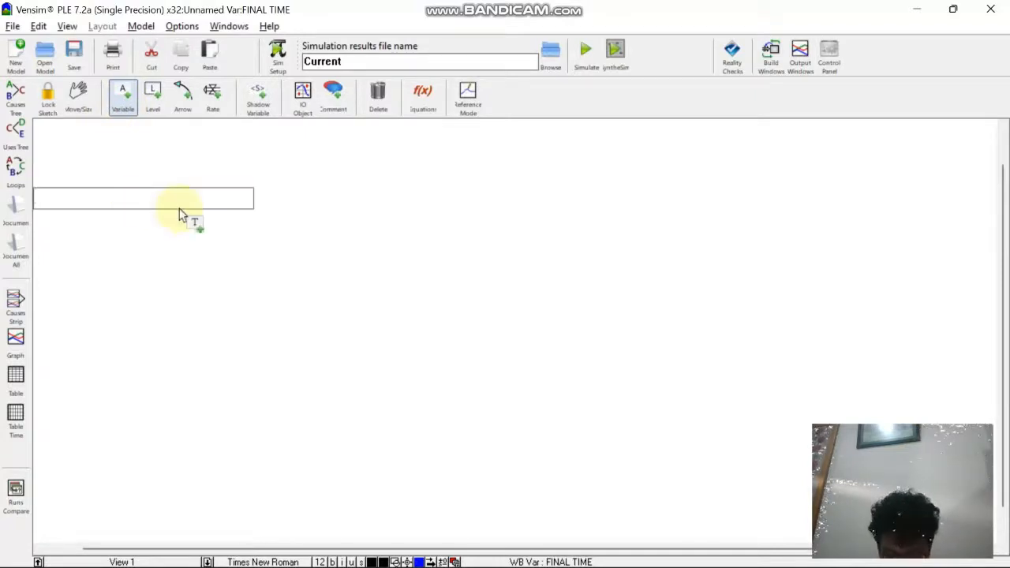
{"action": "type", "text": "dearah gagal panen"}
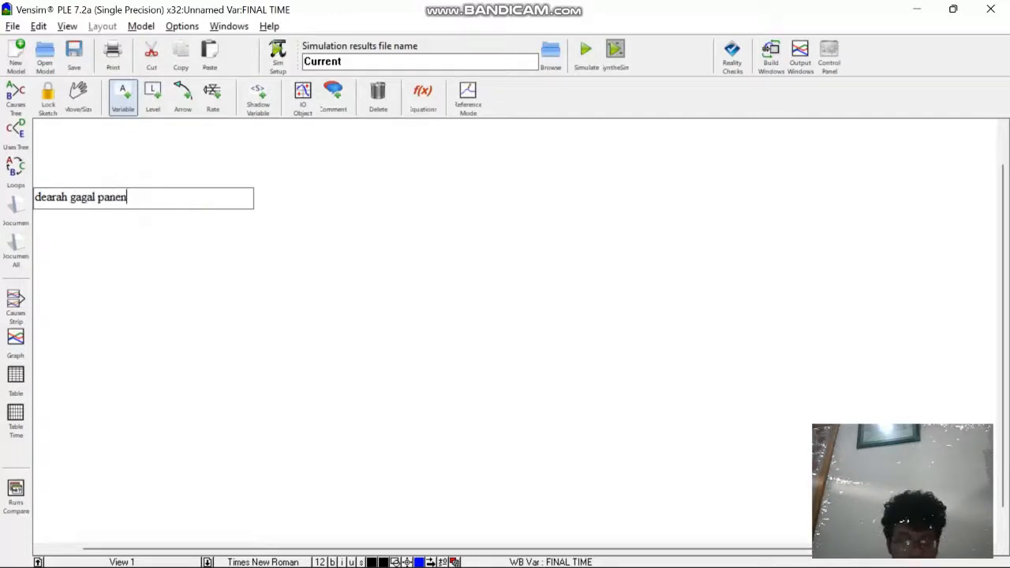
{"action": "key", "text": "Return"}
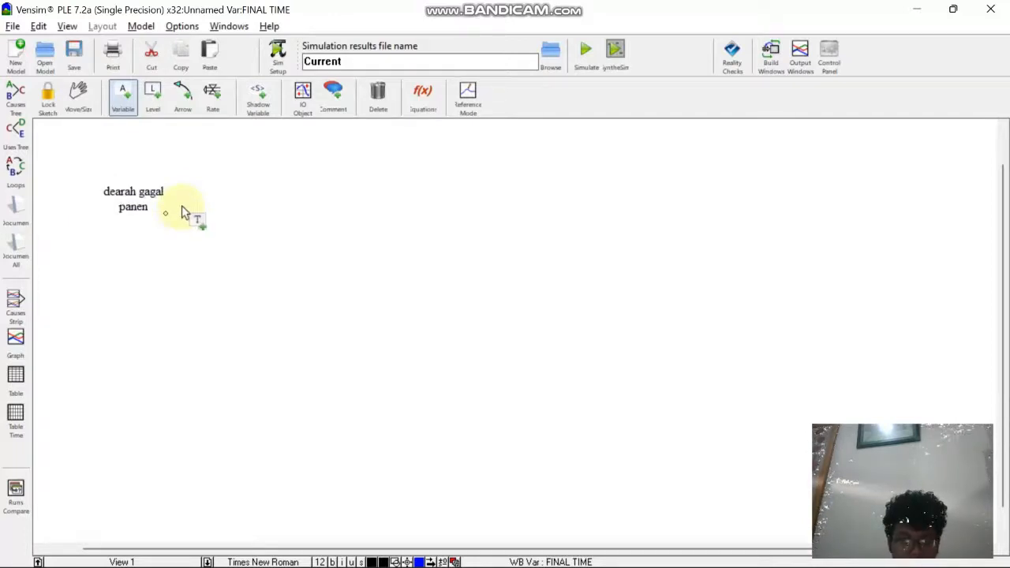
{"action": "left_click", "coordinate": [131, 252]}
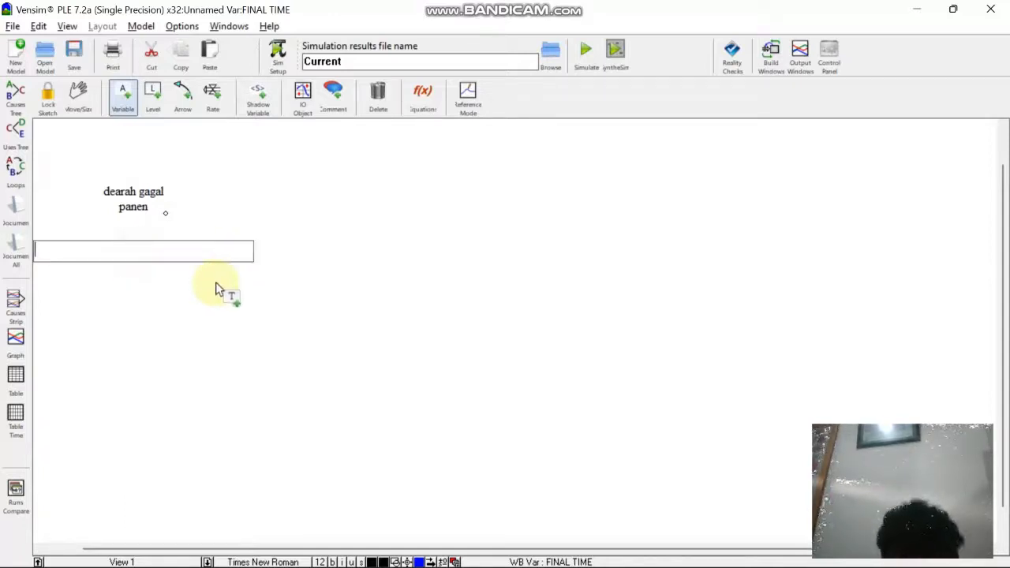
{"action": "type", "text": "bahan baku"}
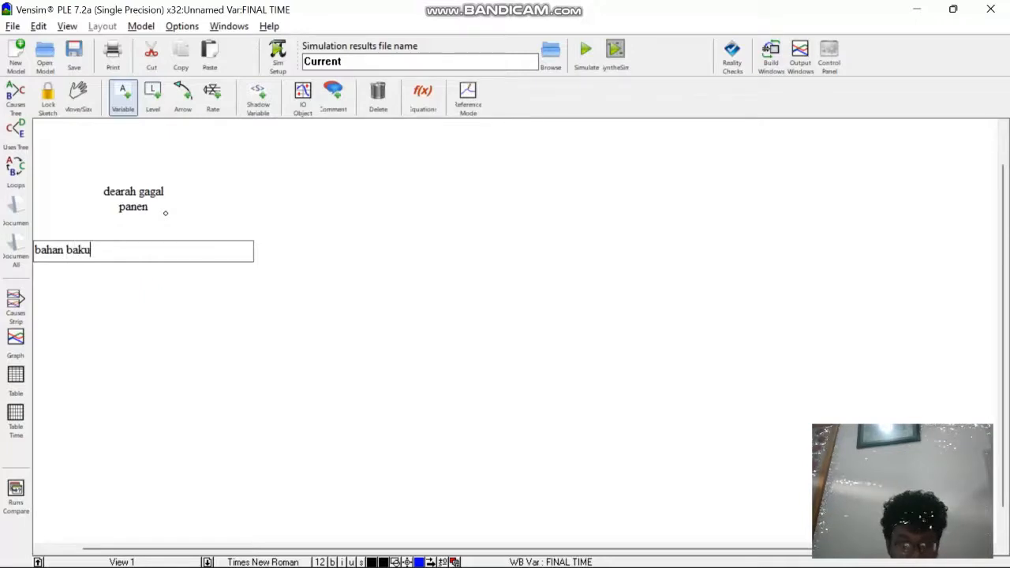
{"action": "key", "text": "Return"}
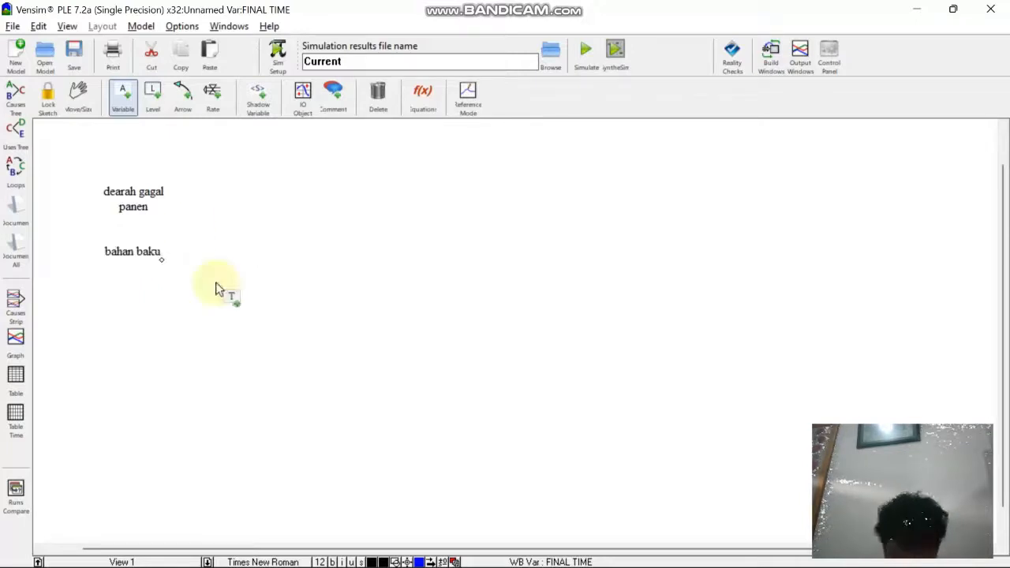
Step: Add the variables "tingkat permintaan" and "luas sawah" one under the other below "bahan baku"
{"action": "left_click", "coordinate": [122, 306]}
{"action": "type", "text": "tingk"}
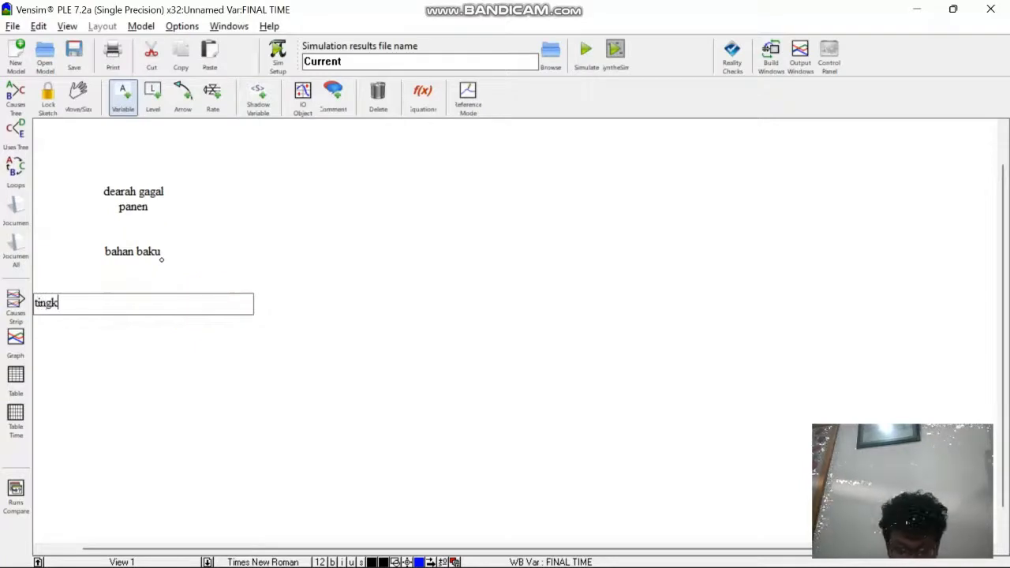
{"action": "type", "text": "at permintaan"}
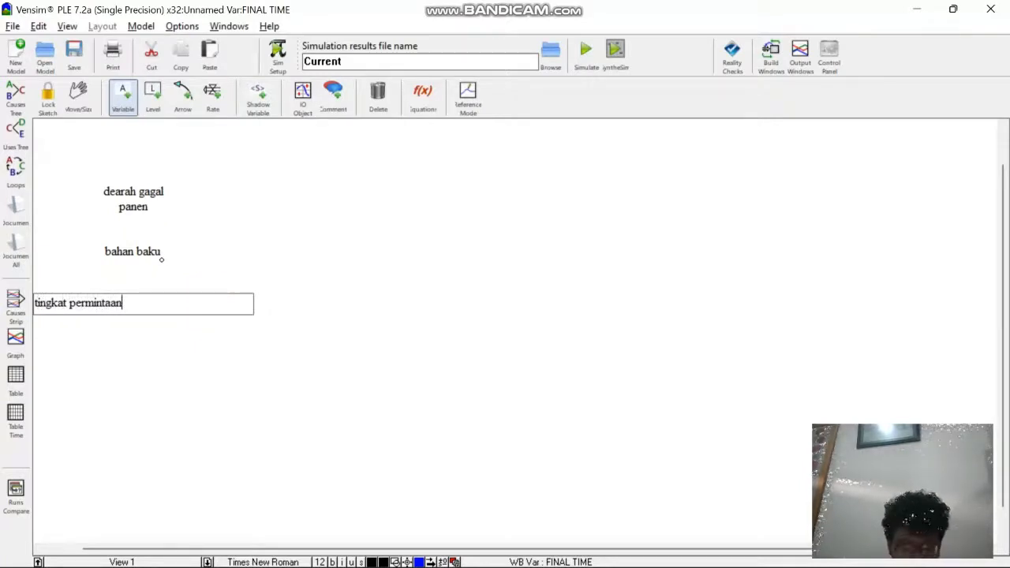
{"action": "key", "text": "Return"}
{"action": "left_click", "coordinate": [160, 373]}
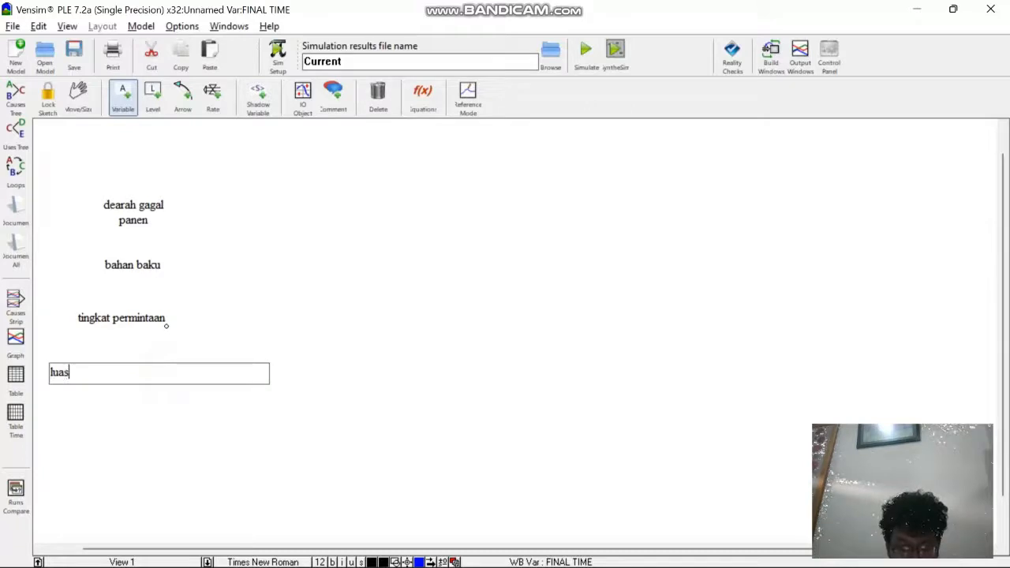
{"action": "type", "text": "luas sawah"}
{"action": "key", "text": "Return"}
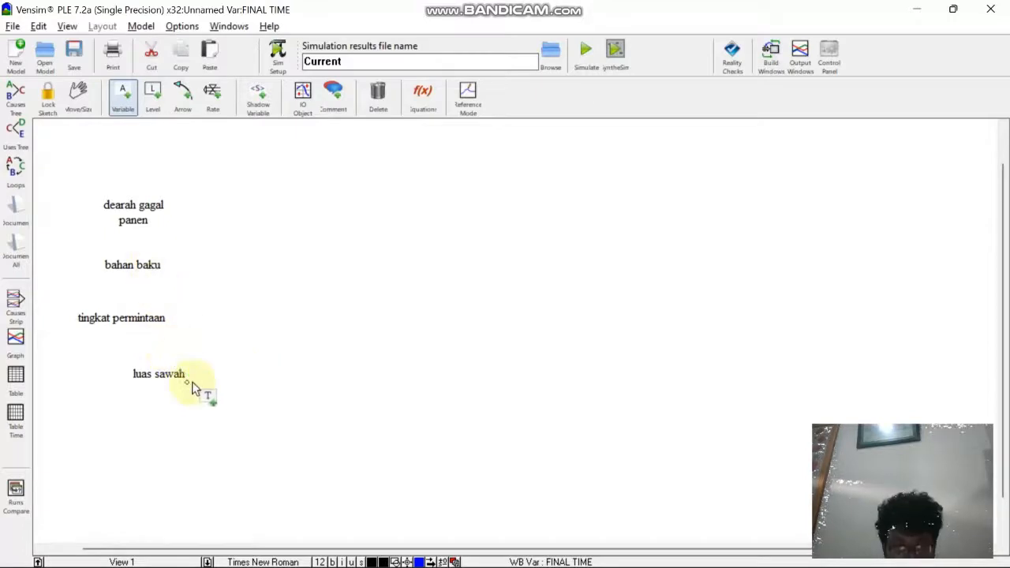
Step: Add the variable "kapasitas produksi" below and right of "luas sawah", and "produksi beras" to the right of "tingkat permintaan"
{"action": "left_click", "coordinate": [237, 430]}
{"action": "type", "text": "kapas"}
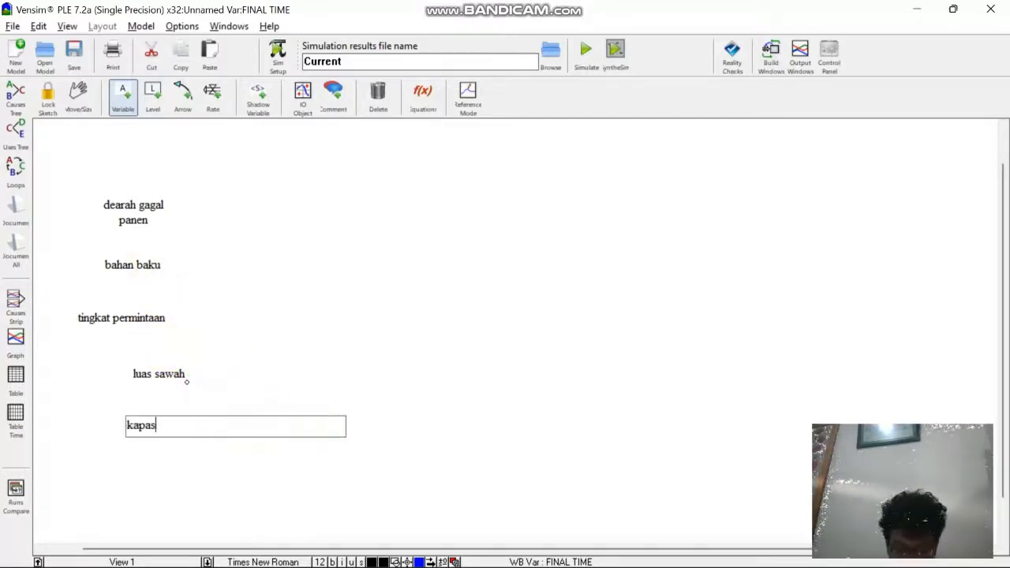
{"action": "type", "text": "itas produksi"}
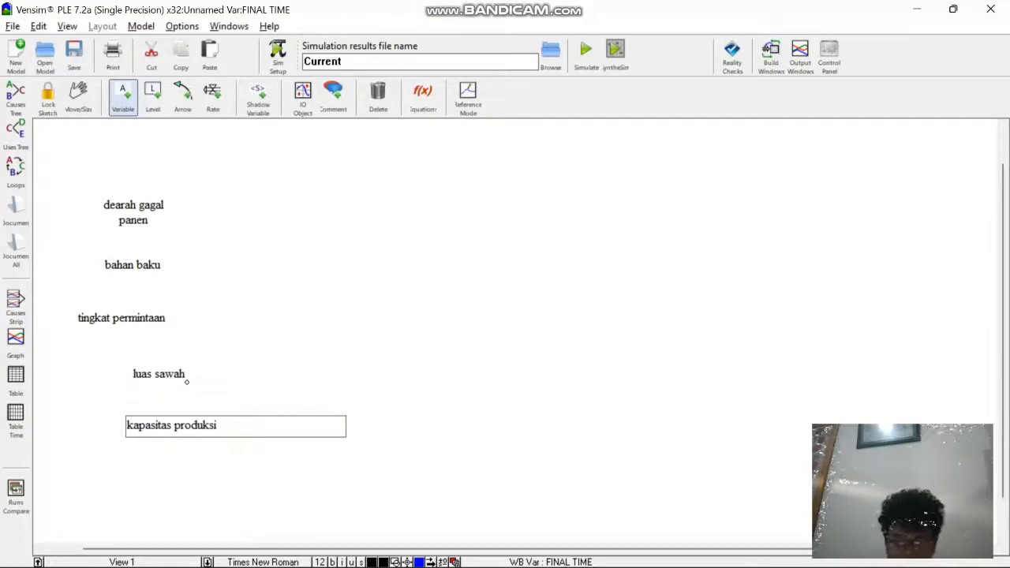
{"action": "key", "text": "Return"}
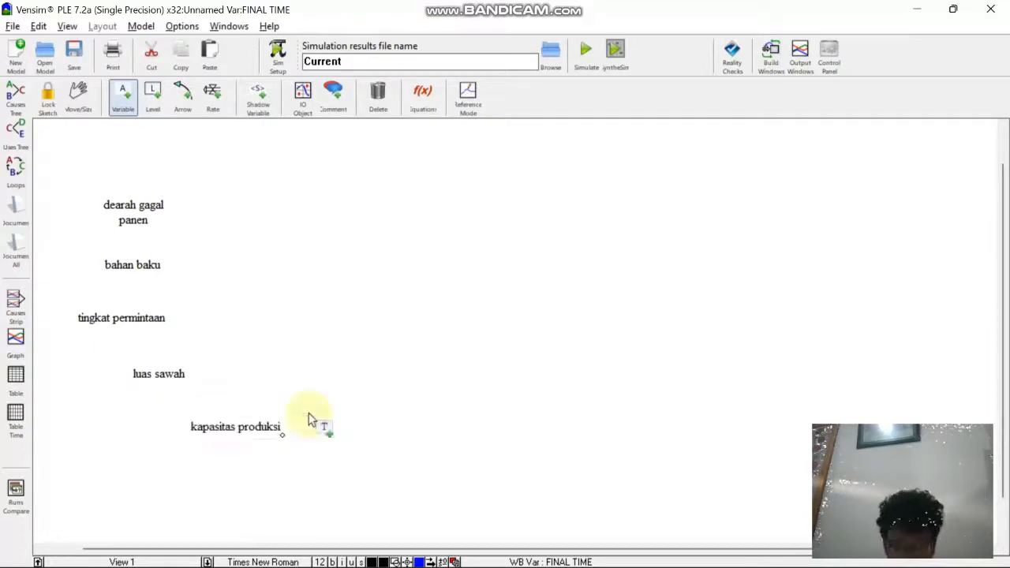
{"action": "left_click", "coordinate": [269, 298]}
{"action": "type", "text": "pro"}
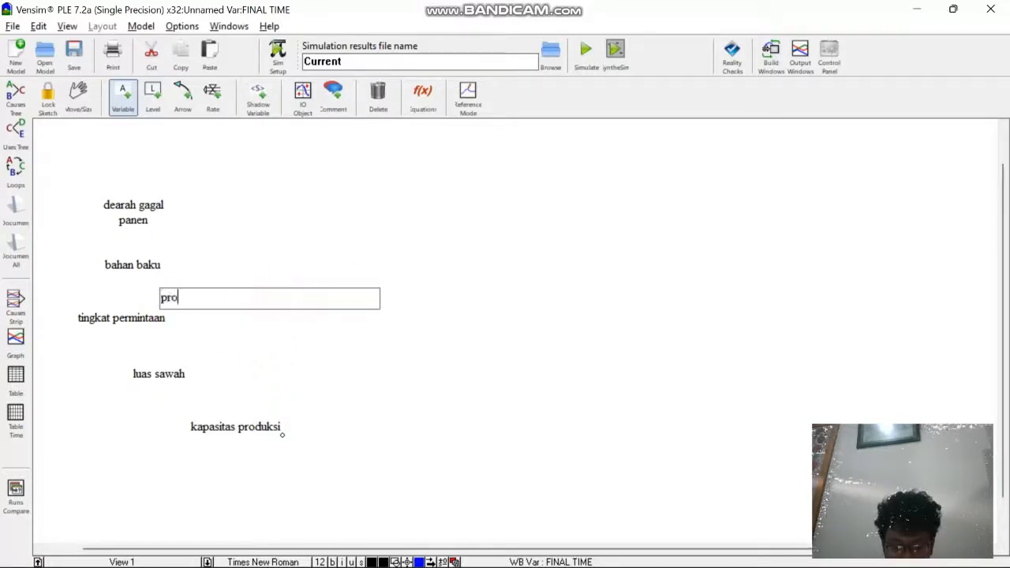
{"action": "type", "text": "duksi ber"}
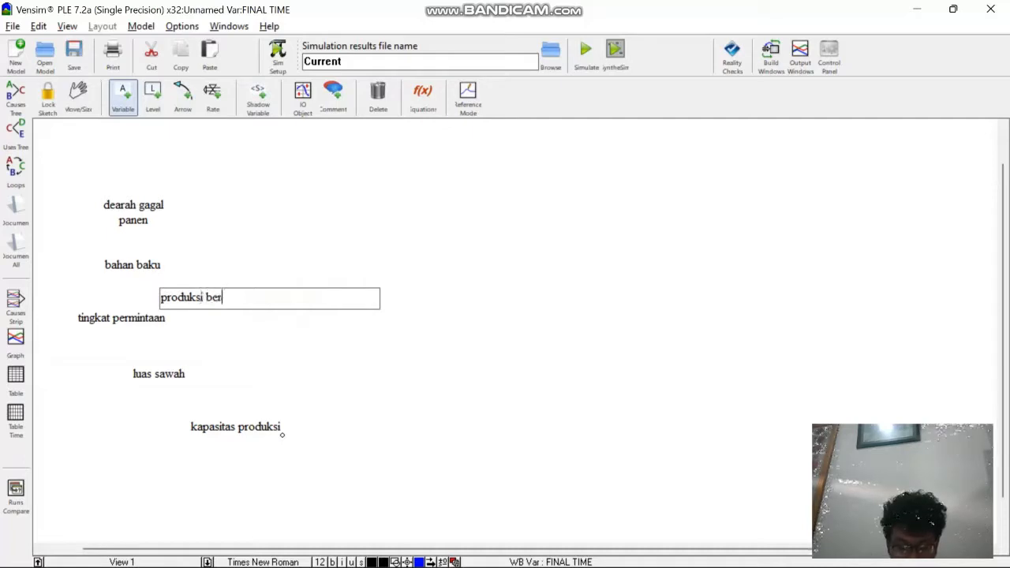
{"action": "type", "text": "as"}
{"action": "key", "text": "Return"}
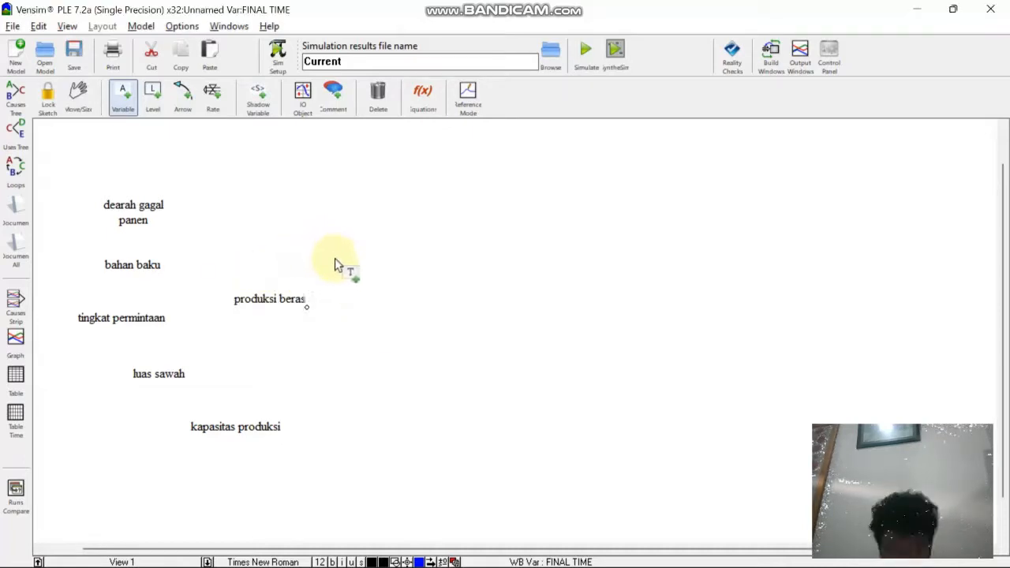
Step: Add the variable "stock beras" in the middle of the sketch, level with "produksi beras", and "jumlahg permintaan" above it
{"action": "left_click", "coordinate": [544, 297]}
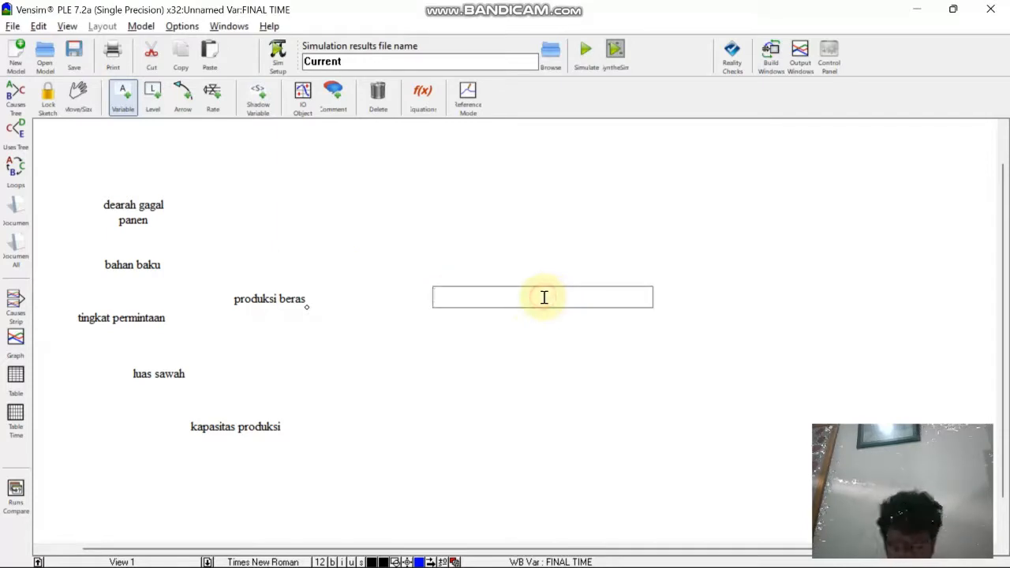
{"action": "type", "text": "stock beras"}
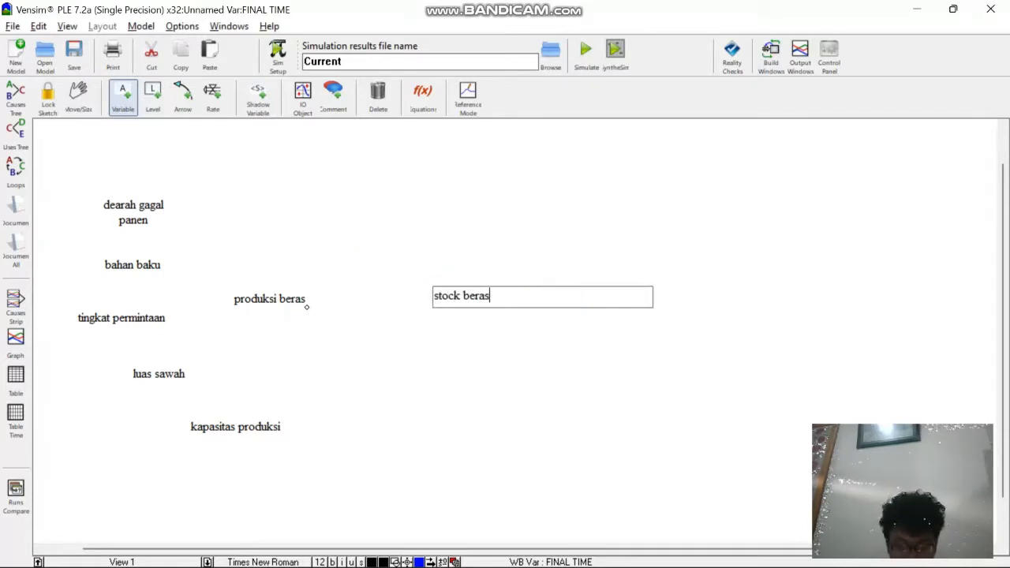
{"action": "key", "text": "Return"}
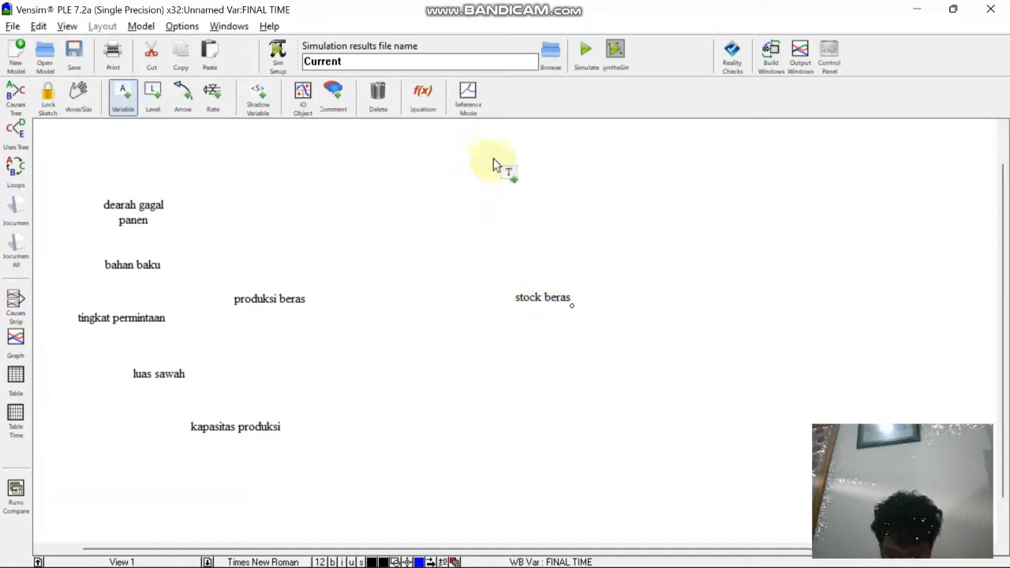
{"action": "left_click", "coordinate": [534, 195]}
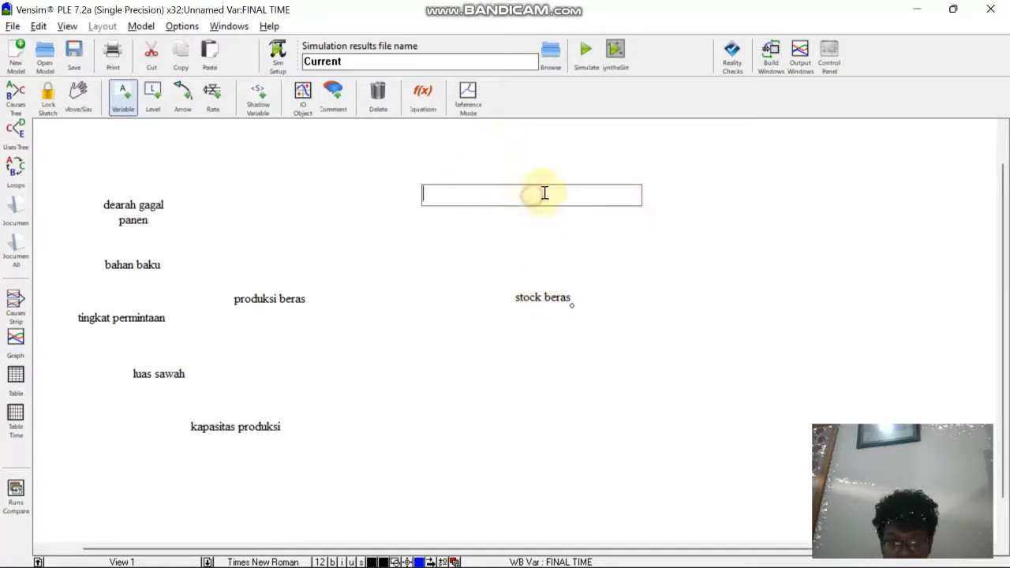
{"action": "type", "text": "iumlahg permintaan"}
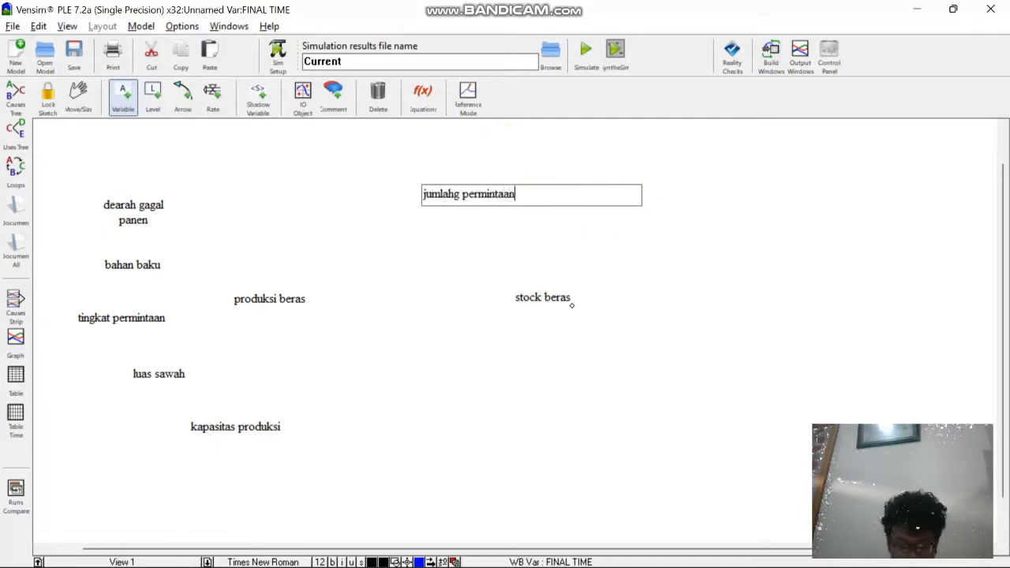
{"action": "left_click", "coordinate": [625, 207]}
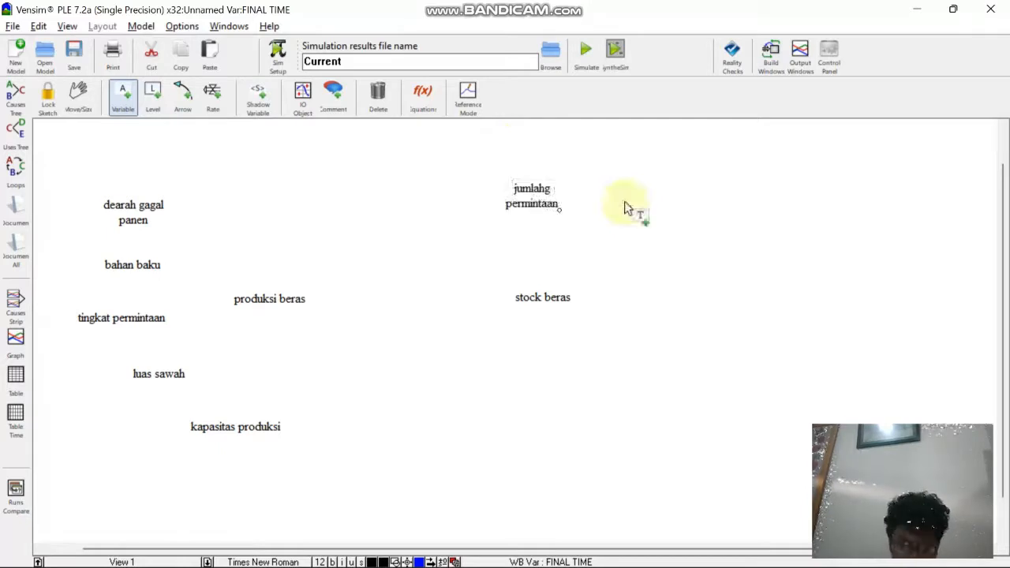
Step: Add the variables "peningkatan permintaan" and "penurunan permintaan" to the right of "jumlahg permintaan", one above the other
{"action": "left_click", "coordinate": [636, 163]}
{"action": "type", "text": "peningkatan pe"}
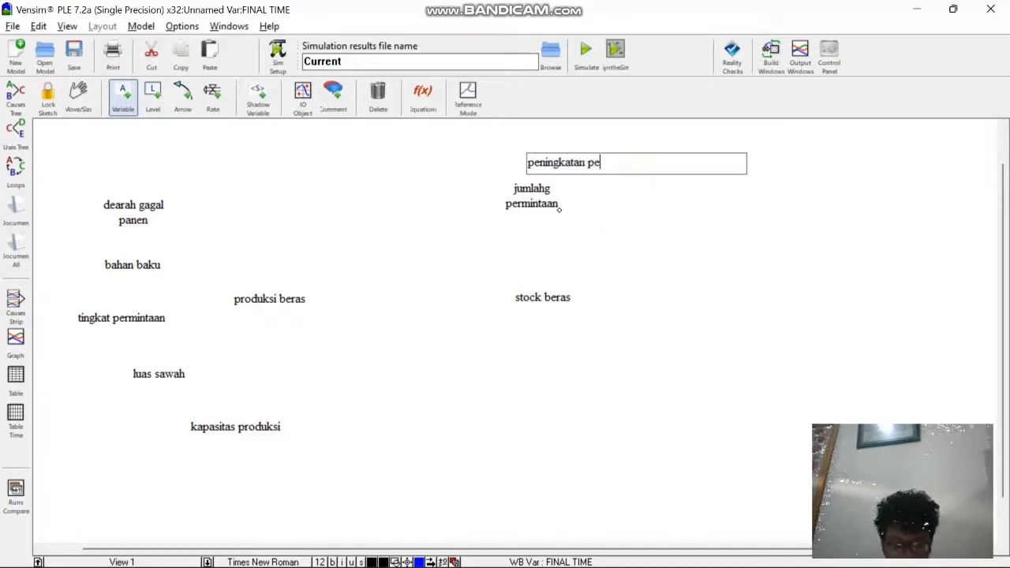
{"action": "type", "text": "rmintaan"}
{"action": "key", "text": "Return"}
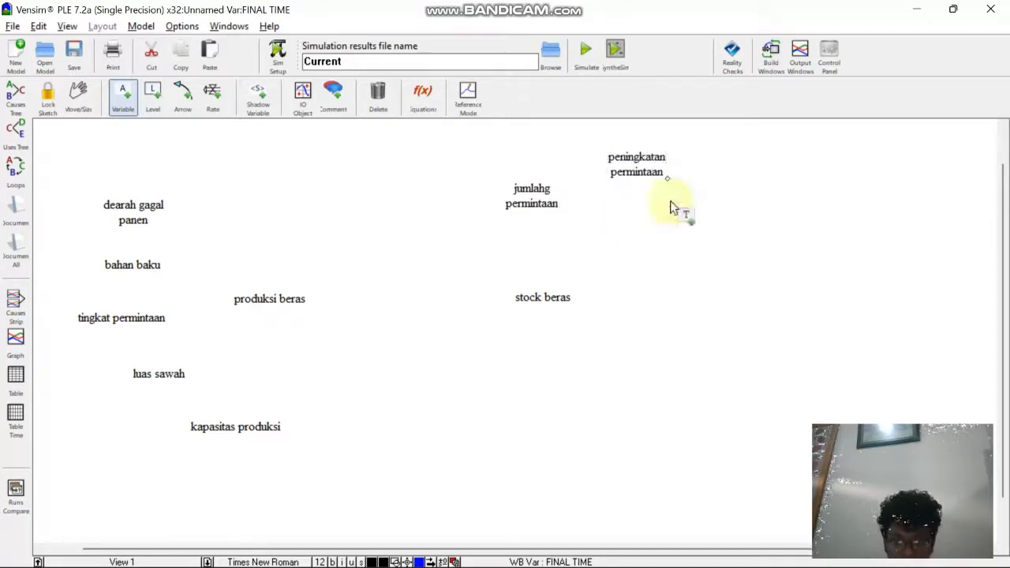
{"action": "left_click", "coordinate": [616, 218]}
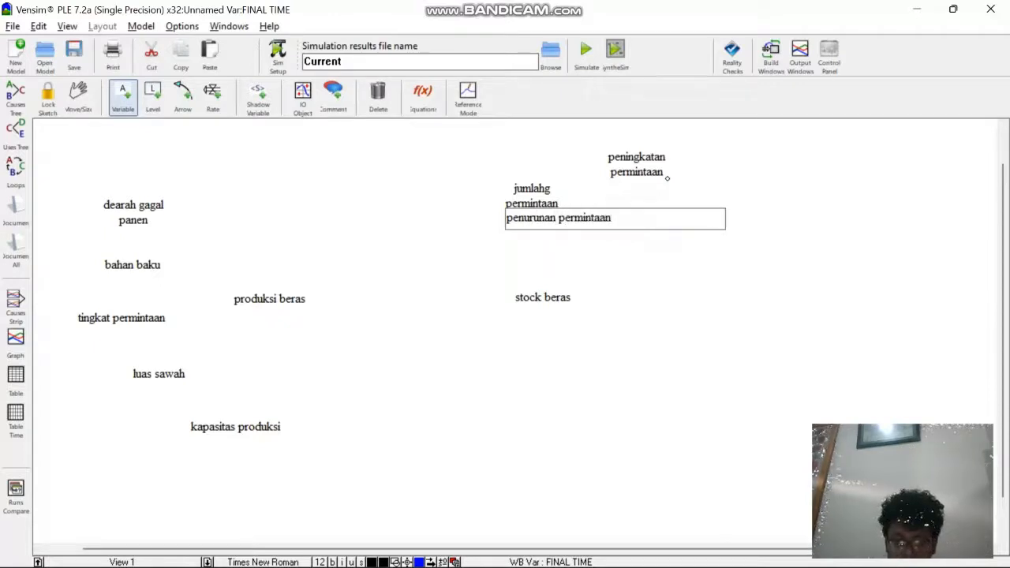
{"action": "key", "text": "Return"}
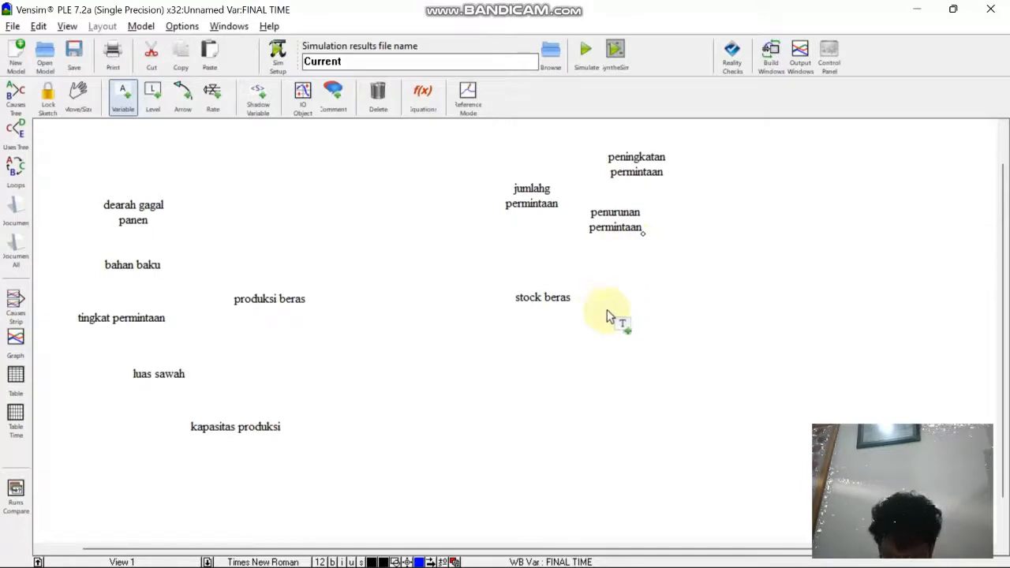
Step: Add the variable "ekspor" to the right of "stock beras" and the variable "impor" below it
{"action": "left_click", "coordinate": [639, 305]}
{"action": "type", "text": "ek"}
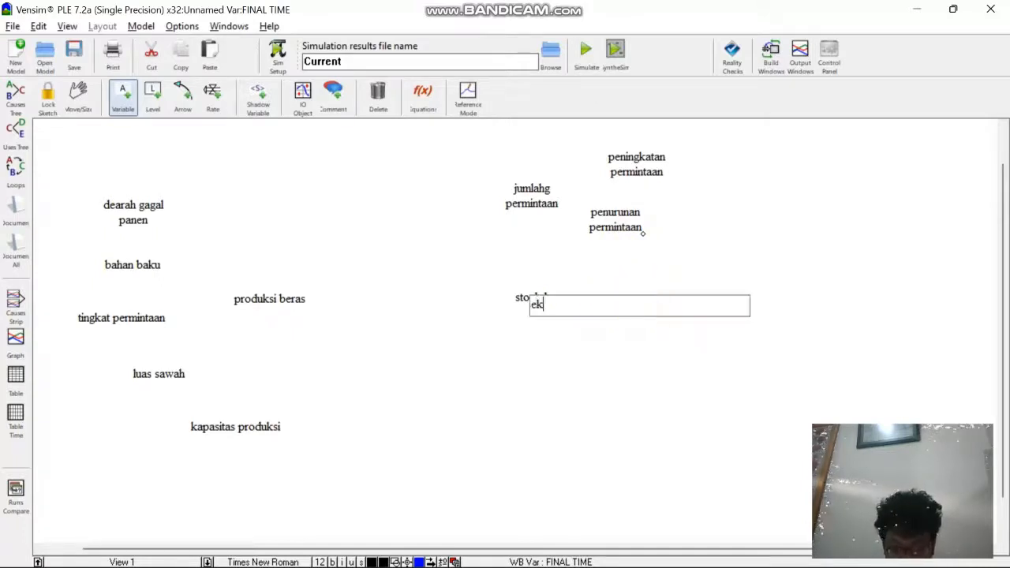
{"action": "type", "text": "spor"}
{"action": "key", "text": "Return"}
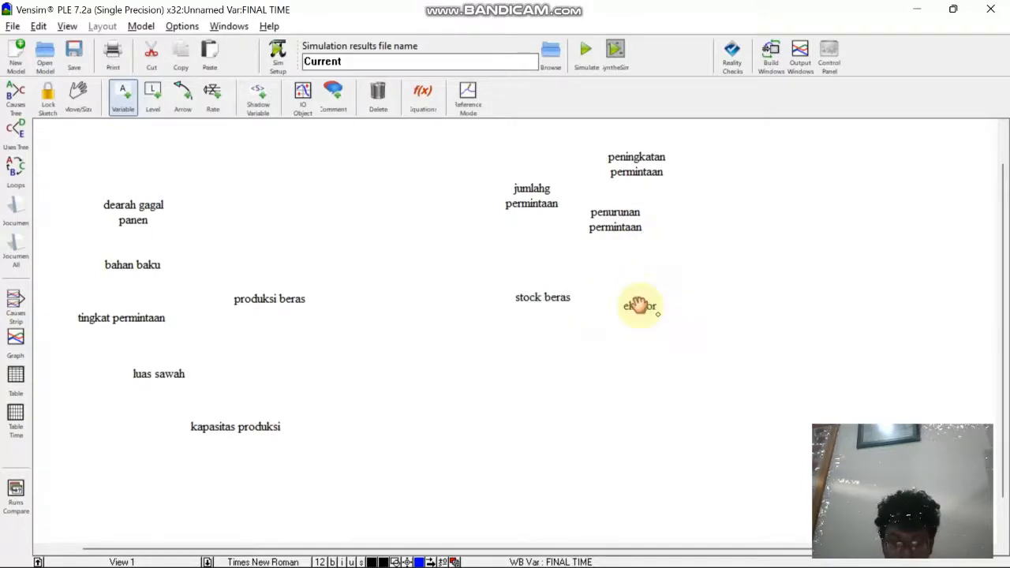
{"action": "left_click", "coordinate": [643, 394]}
{"action": "type", "text": "impor"}
{"action": "key", "text": "Return"}
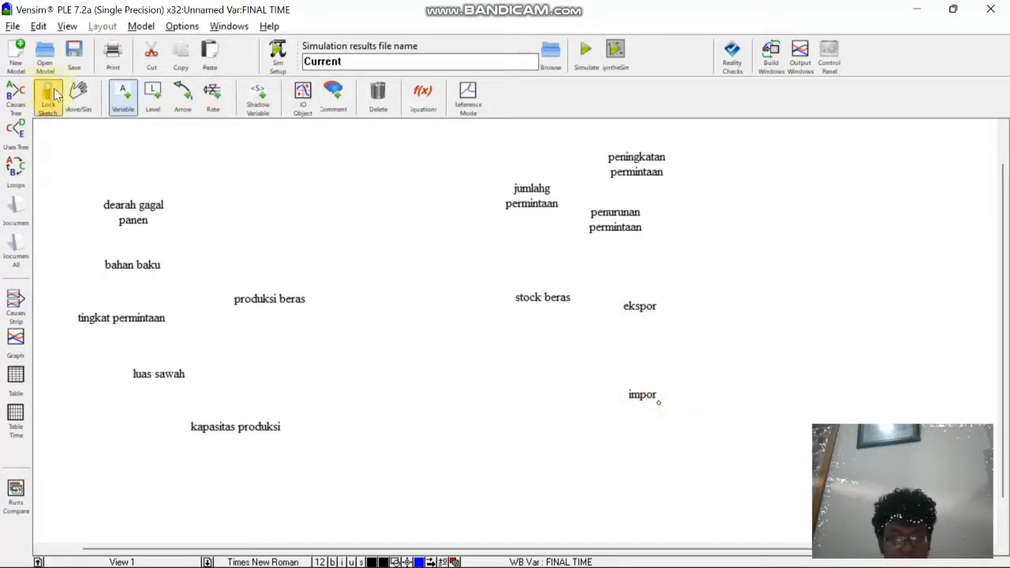
Step: Move "penurunan permintaan", "peningkatan permintaan", "ekspor" and "impor" slightly to the right, away from "jumlahg permintaan" and "stock beras"
{"action": "left_click", "coordinate": [73, 95]}
{"action": "left_click_drag", "start_coordinate": [653, 235], "coordinate": [694, 242]}
{"action": "left_click_drag", "start_coordinate": [664, 180], "coordinate": [686, 186]}
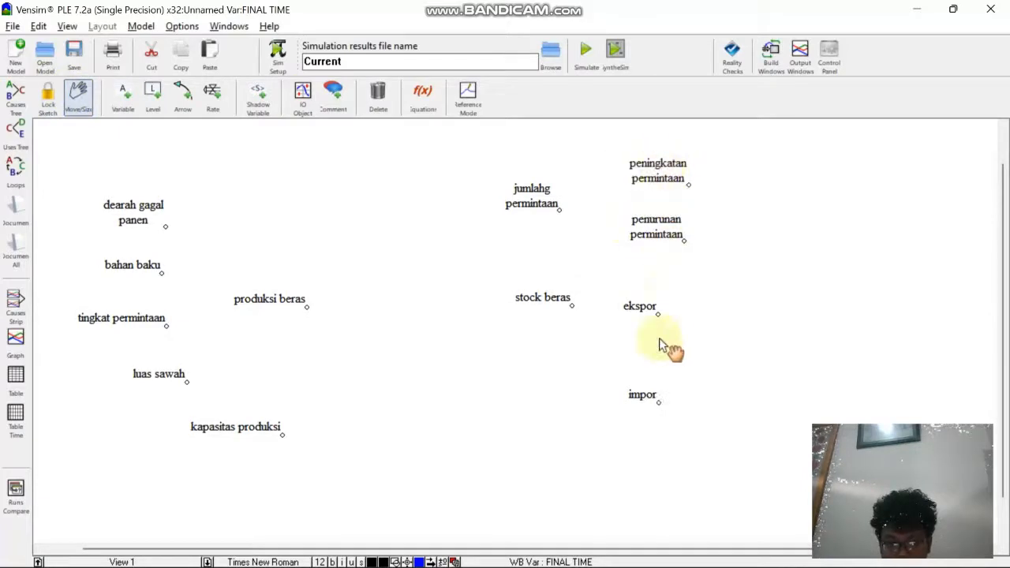
{"action": "left_click_drag", "start_coordinate": [632, 308], "coordinate": [657, 309]}
{"action": "left_click_drag", "start_coordinate": [651, 396], "coordinate": [679, 411]}
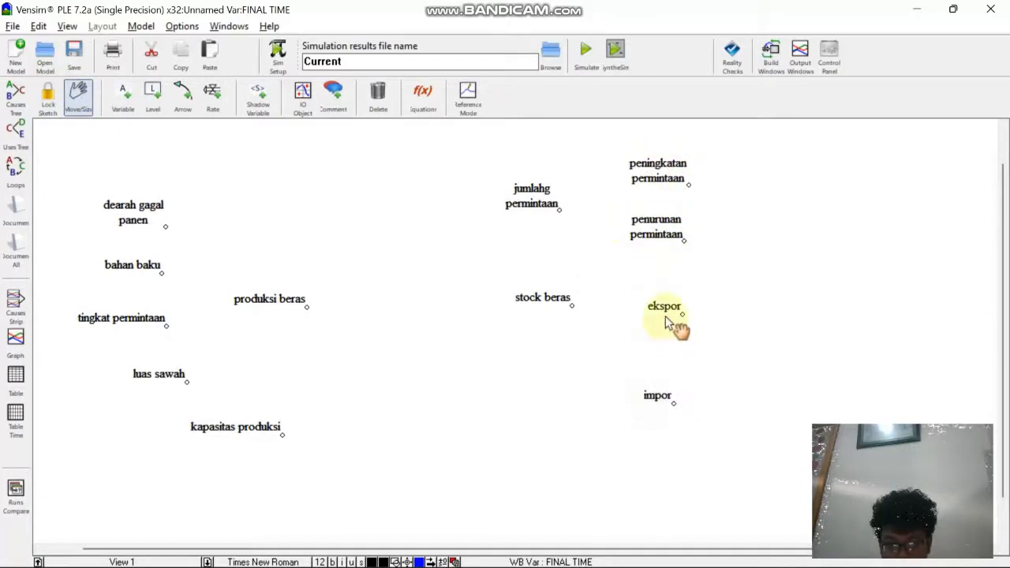
Step: Move the variable "ekspor" slightly down, closer to "impor" and below the level of "stock beras"
{"action": "left_click_drag", "start_coordinate": [671, 314], "coordinate": [675, 341]}
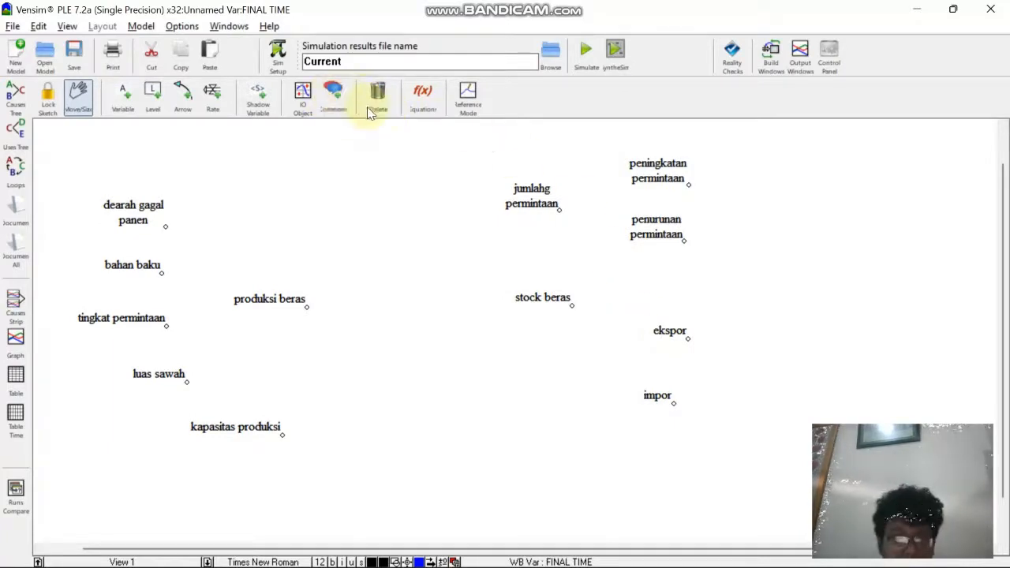
Step: Draw arrows from "dearah gagal panen", "bahan baku" and "tingkat permintaan" to "produksi beras"
{"action": "left_click", "coordinate": [187, 96]}
{"action": "left_click", "coordinate": [156, 215]}
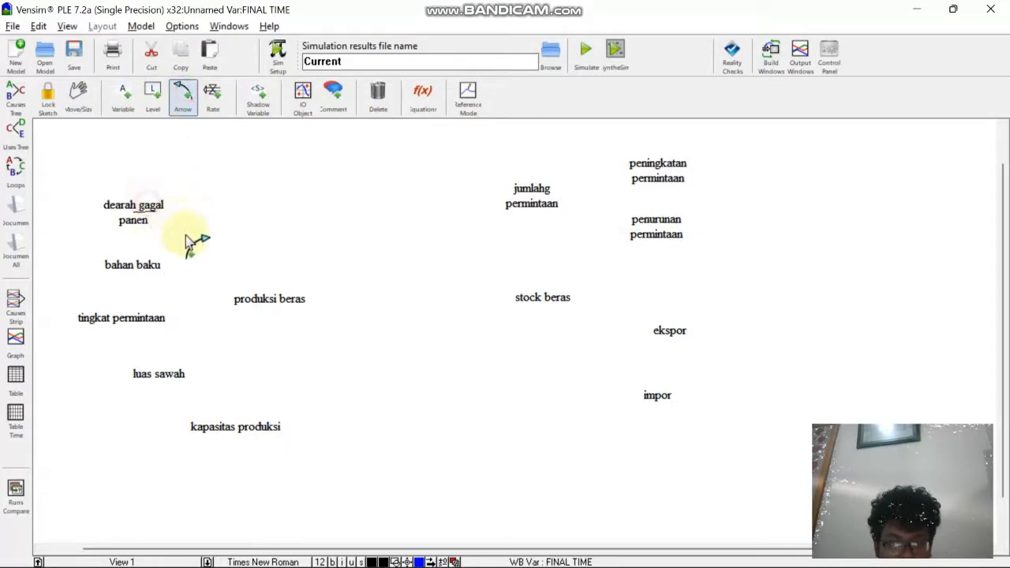
{"action": "left_click", "coordinate": [251, 302]}
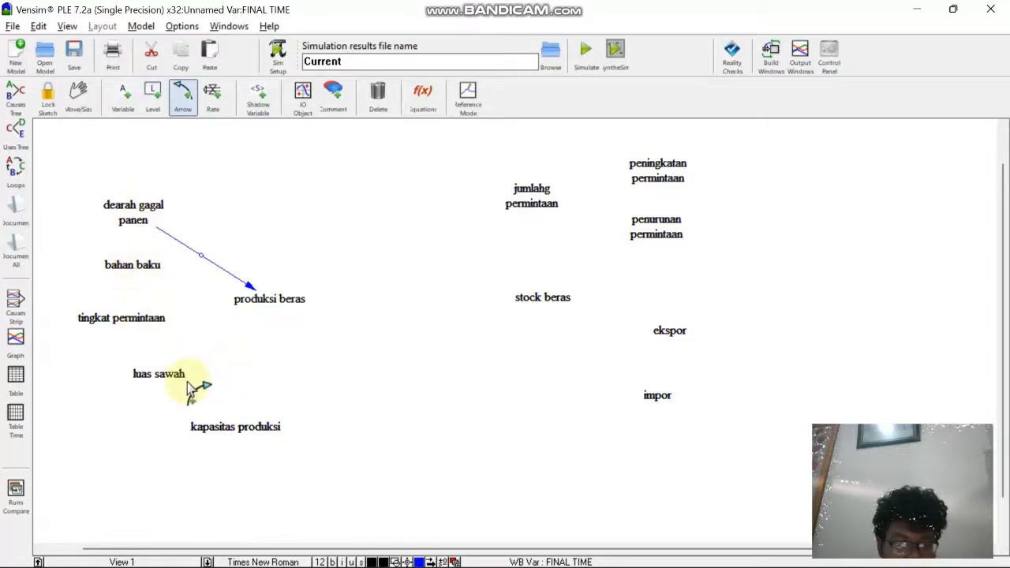
{"action": "left_click", "coordinate": [153, 265]}
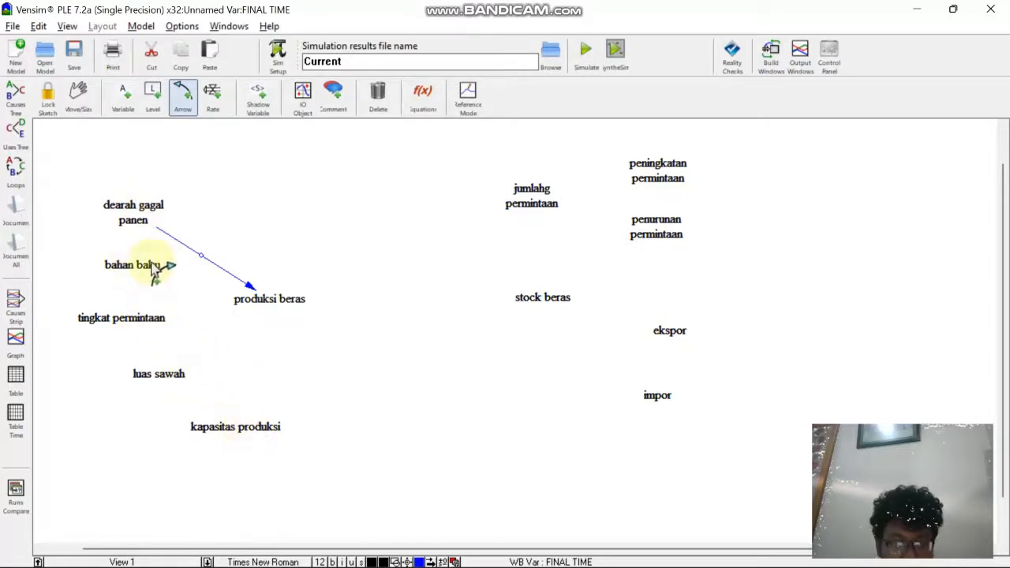
{"action": "left_click", "coordinate": [254, 299]}
{"action": "left_click", "coordinate": [152, 329]}
{"action": "left_click", "coordinate": [254, 300]}
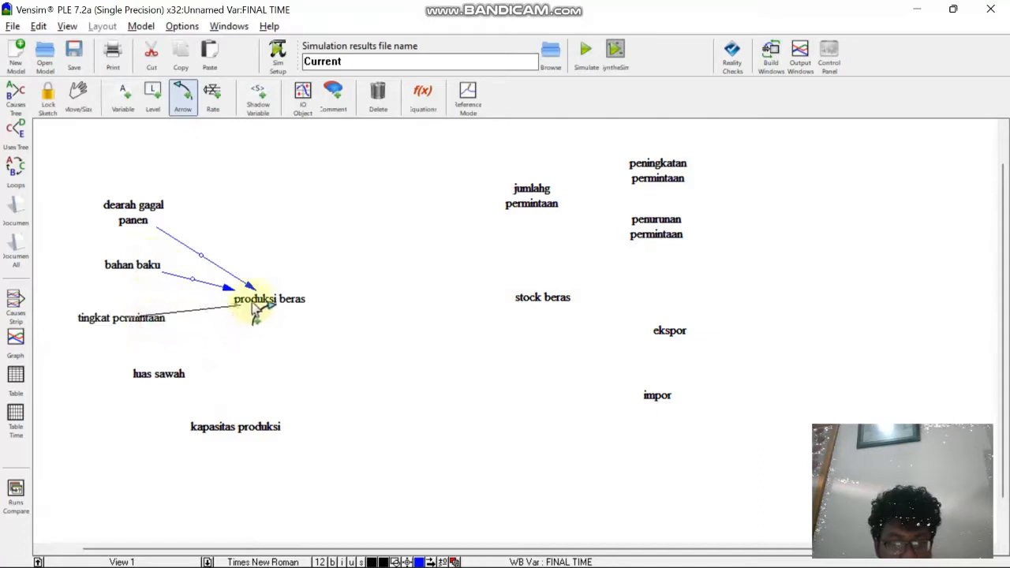
{"action": "left_click", "coordinate": [193, 367]}
{"action": "left_click", "coordinate": [266, 292]}
{"action": "left_click", "coordinate": [269, 286]}
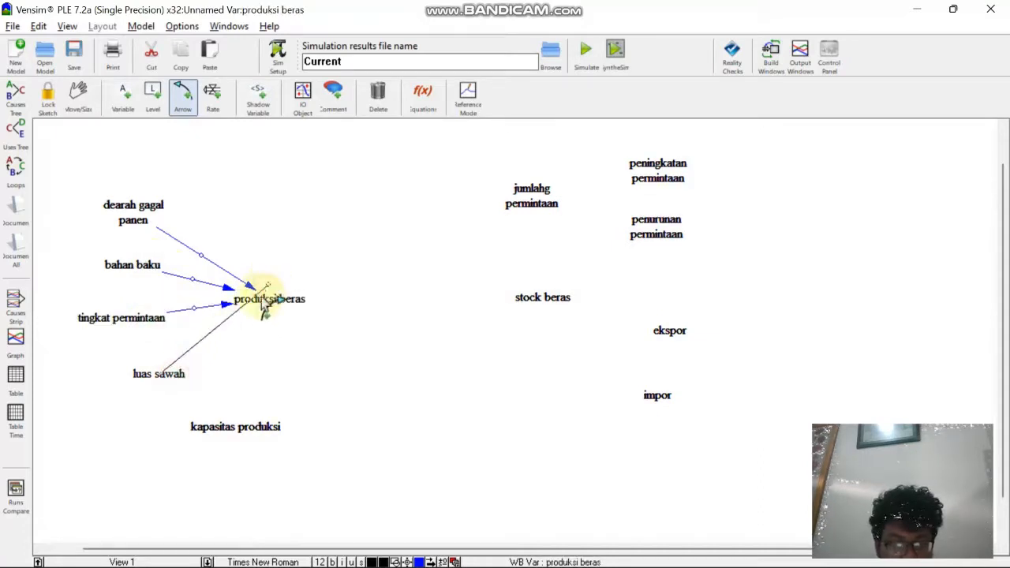
{"action": "key", "text": "Escape"}
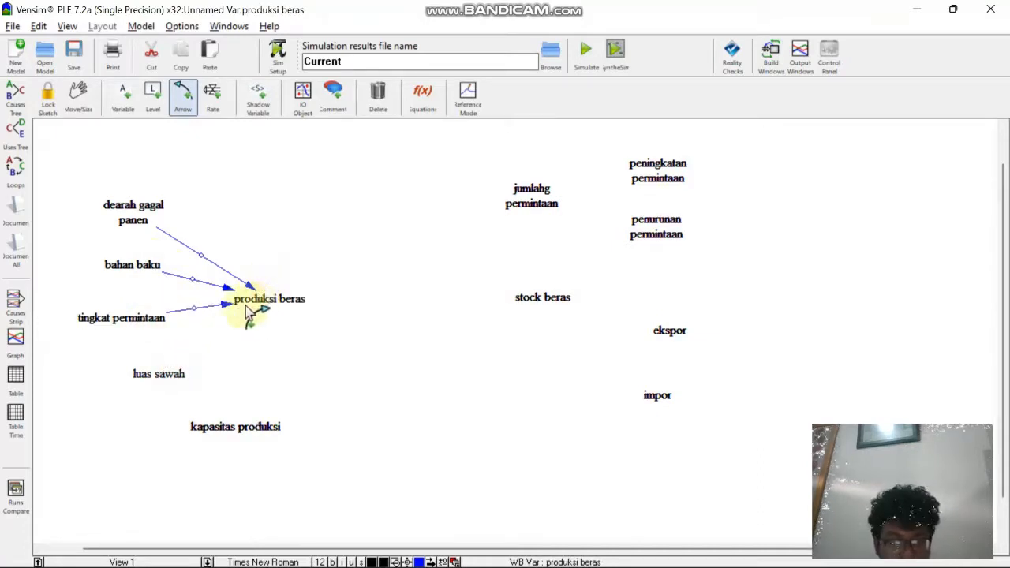
Step: Draw arrows from "luas sawah" and "kapasitas produksi" to "produksi beras"
{"action": "left_click", "coordinate": [179, 373]}
{"action": "left_click", "coordinate": [265, 302]}
{"action": "left_click", "coordinate": [266, 426]}
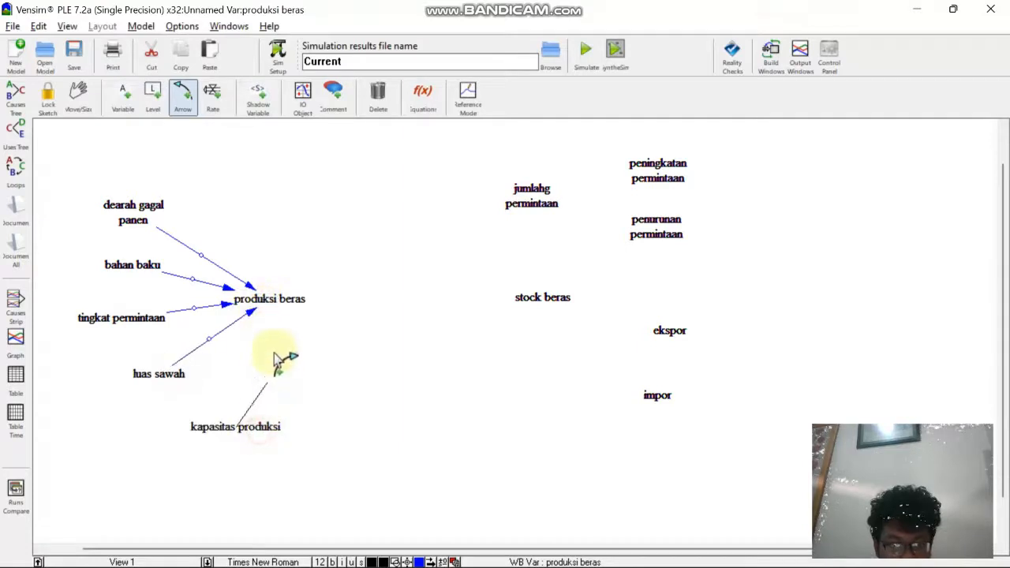
{"action": "left_click", "coordinate": [266, 300]}
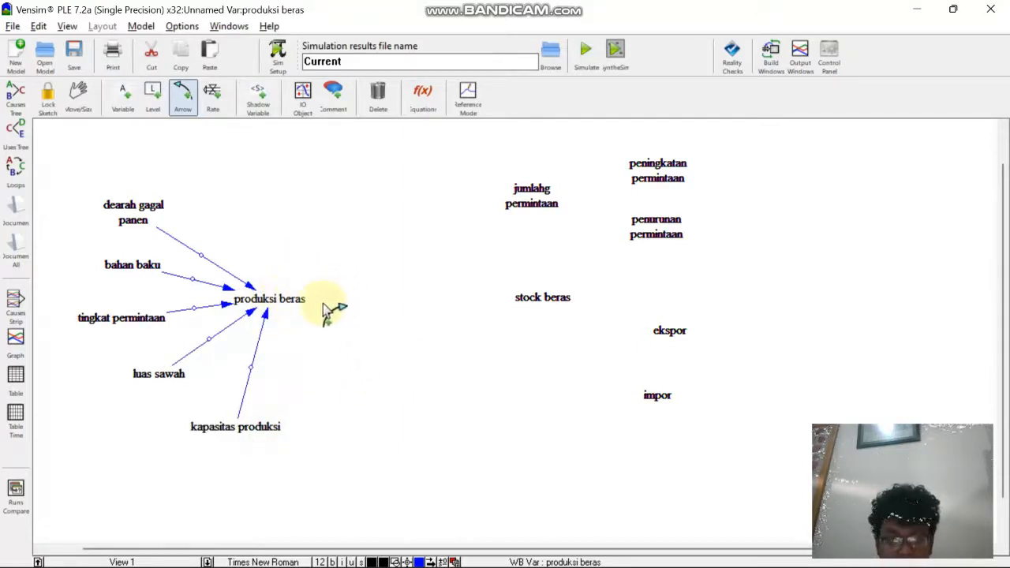
Step: Draw arrows to "stock beras" from "produksi beras", "jumlahg permintaan", "ekspor" and "impor"
{"action": "left_click", "coordinate": [290, 304]}
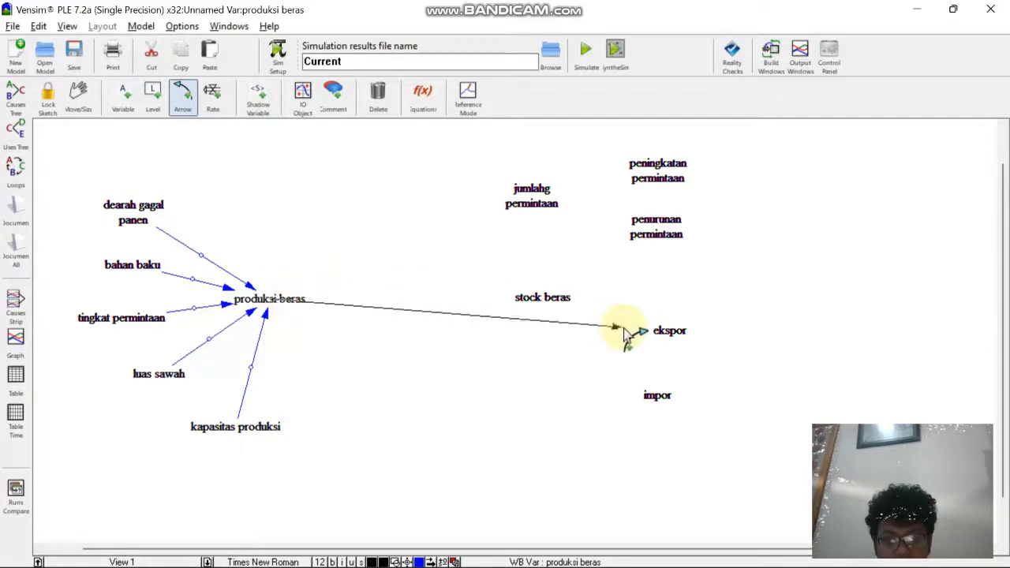
{"action": "left_click", "coordinate": [541, 305]}
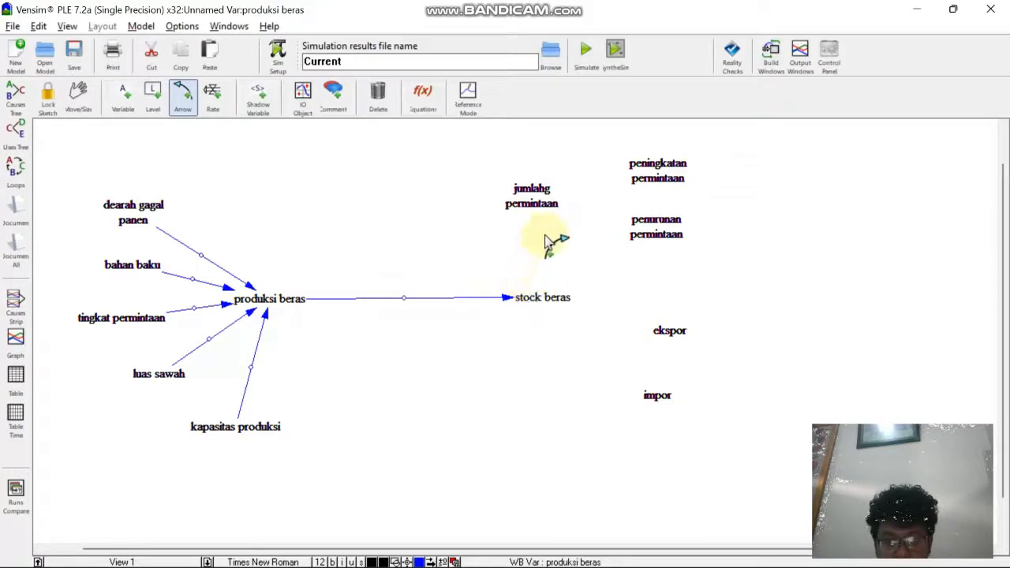
{"action": "left_click", "coordinate": [543, 202]}
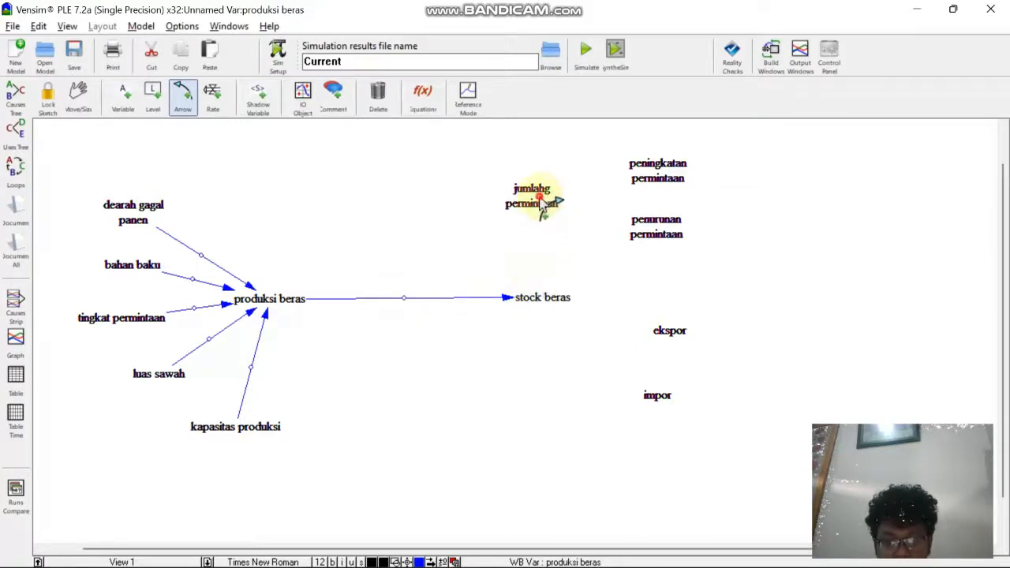
{"action": "left_click", "coordinate": [540, 295]}
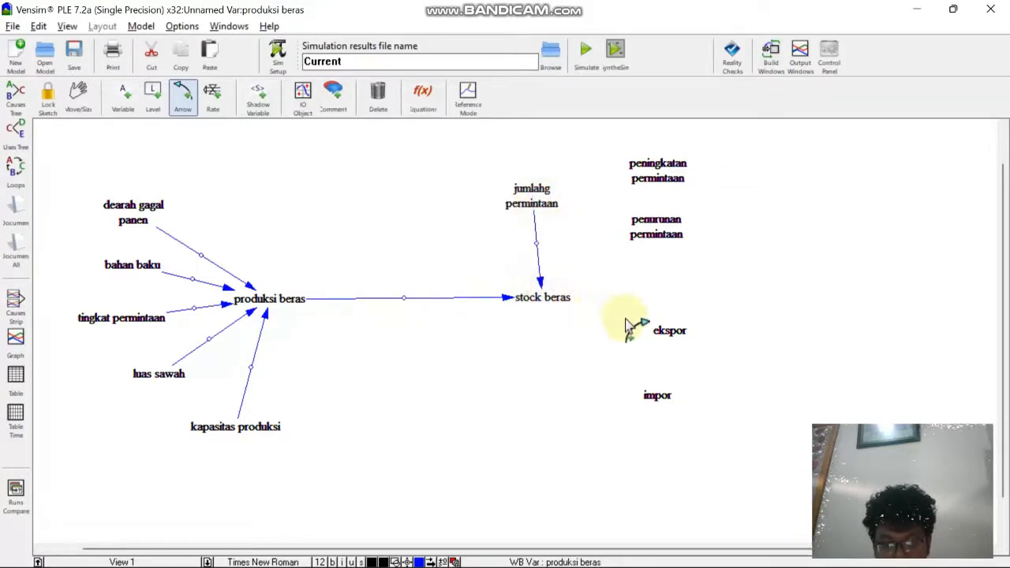
{"action": "left_click", "coordinate": [667, 331]}
{"action": "left_click", "coordinate": [555, 304]}
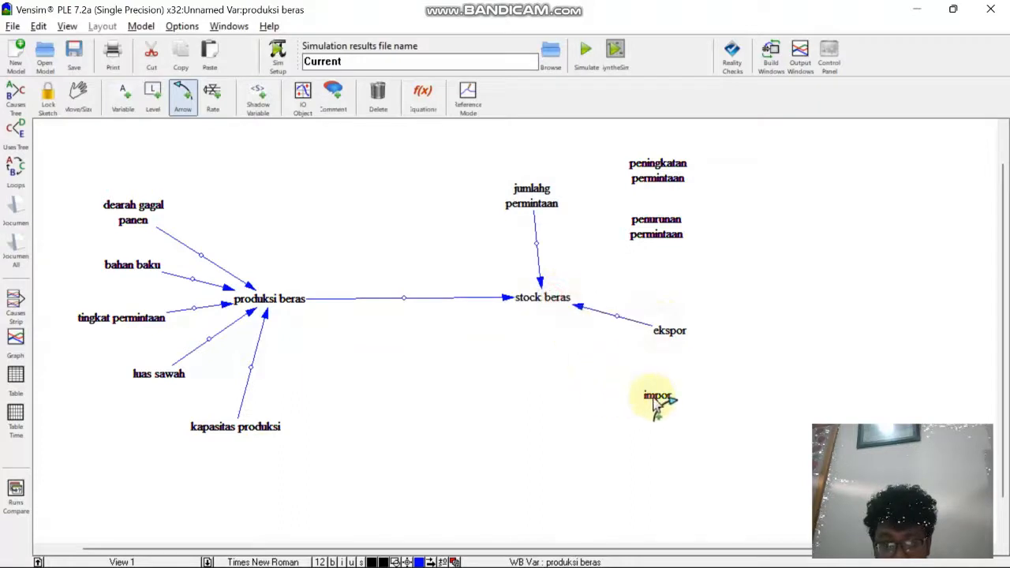
{"action": "left_click", "coordinate": [657, 396]}
{"action": "left_click", "coordinate": [558, 305]}
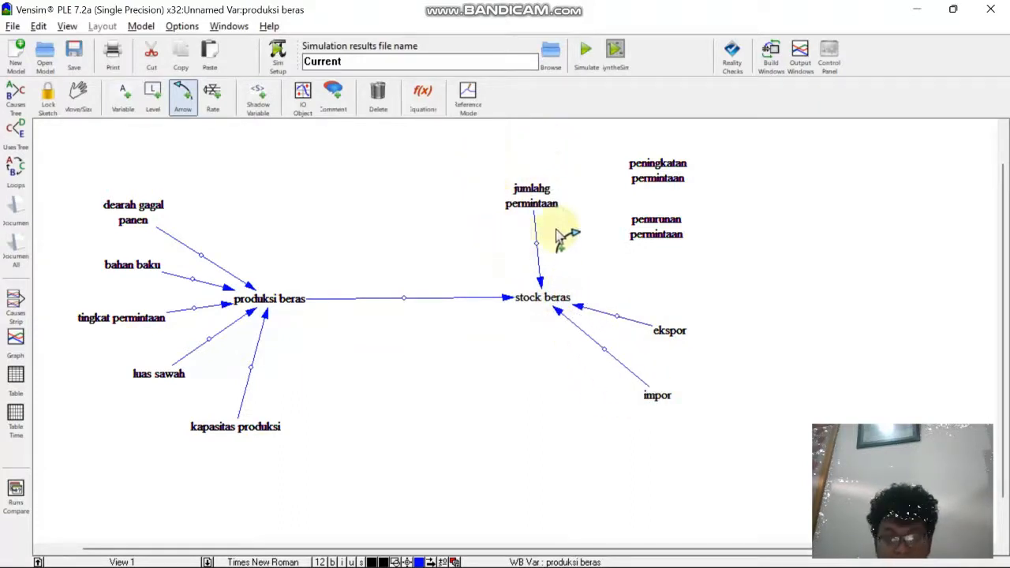
Step: Draw arrows from "peningkatan permintaan" and "penurunan permintaan" to "jumlahg permintaan"
{"action": "left_click", "coordinate": [653, 175]}
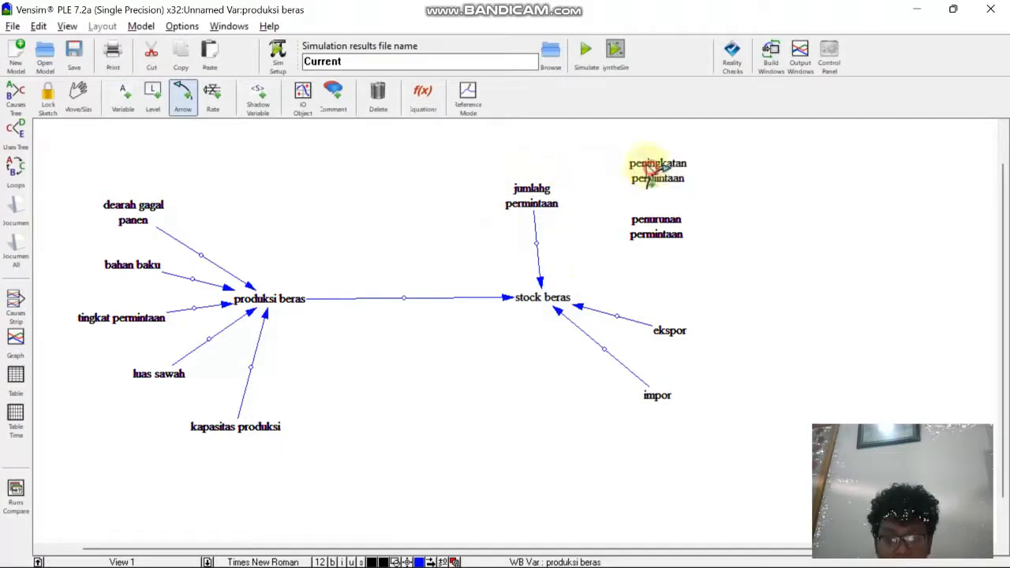
{"action": "left_click", "coordinate": [546, 198]}
{"action": "left_click", "coordinate": [637, 228]}
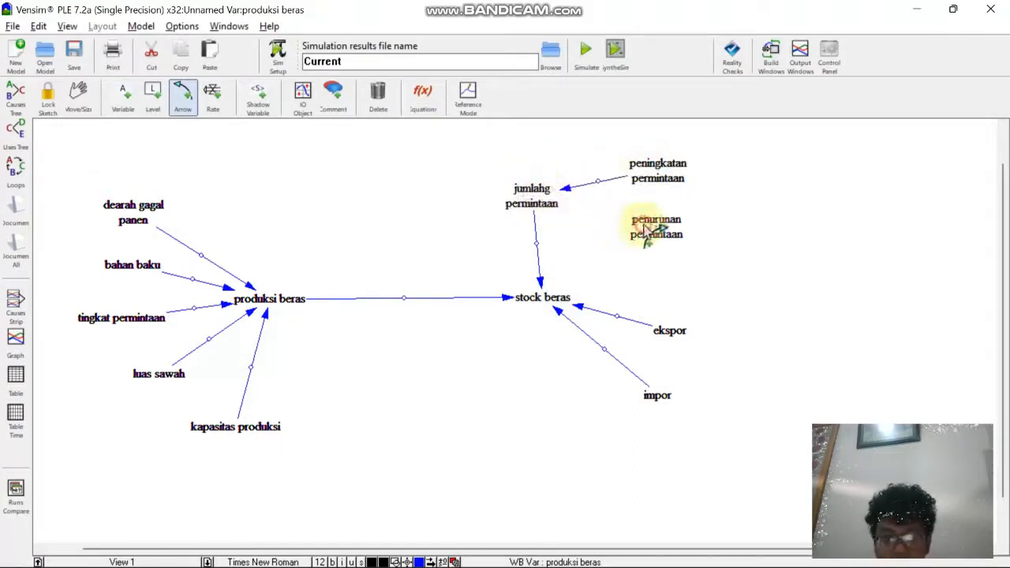
{"action": "left_click", "coordinate": [533, 196]}
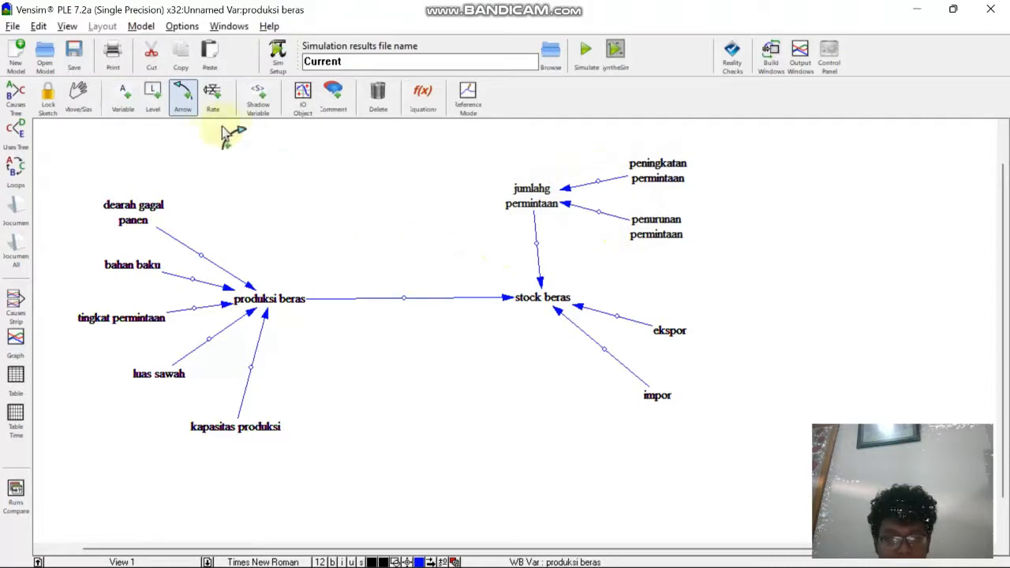
{"action": "left_click", "coordinate": [78, 97]}
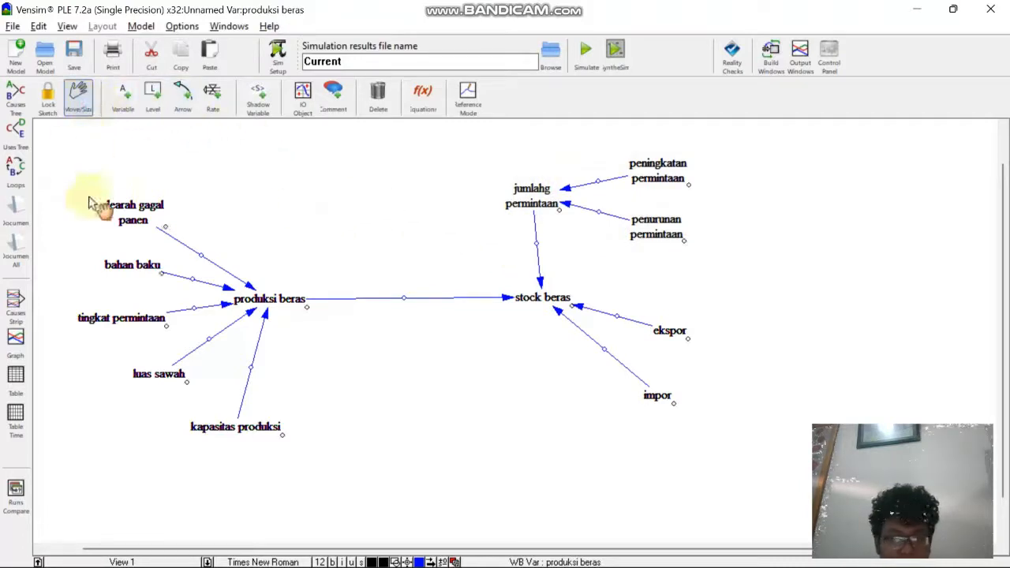
{"action": "left_click", "coordinate": [211, 265]}
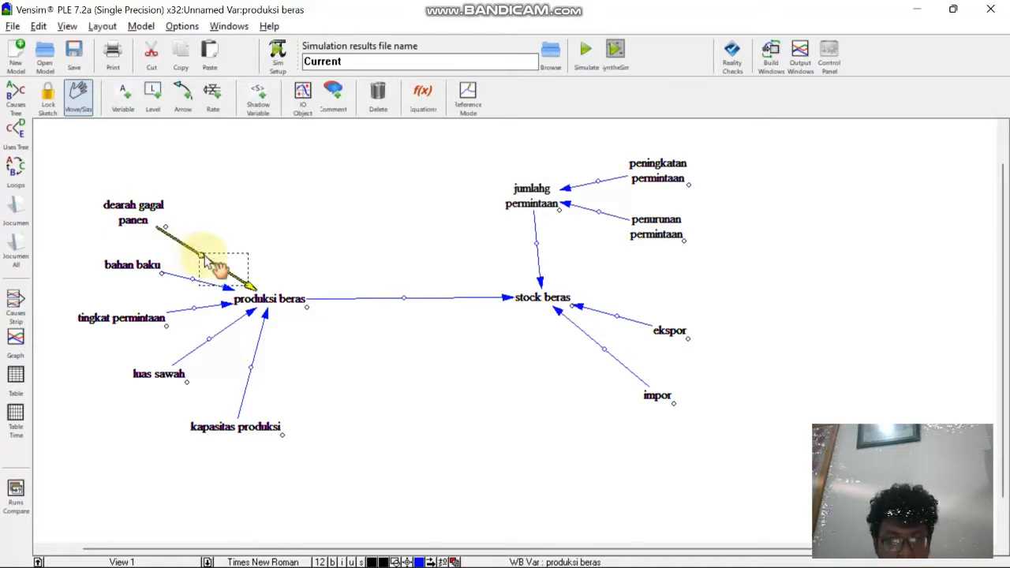
{"action": "right_click", "coordinate": [206, 258]}
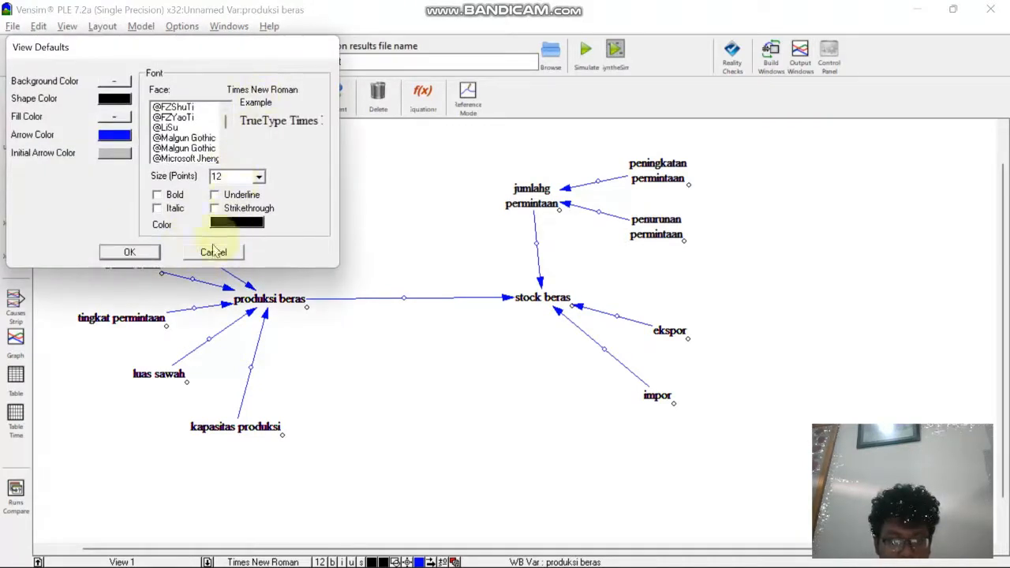
{"action": "left_click", "coordinate": [213, 252]}
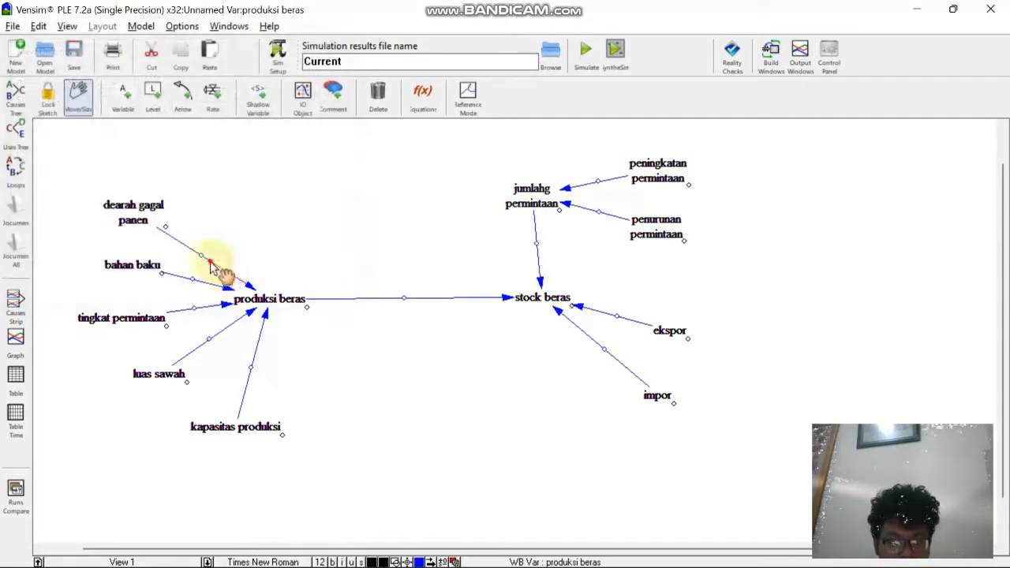
{"action": "left_click", "coordinate": [207, 259]}
{"action": "right_click", "coordinate": [206, 257]}
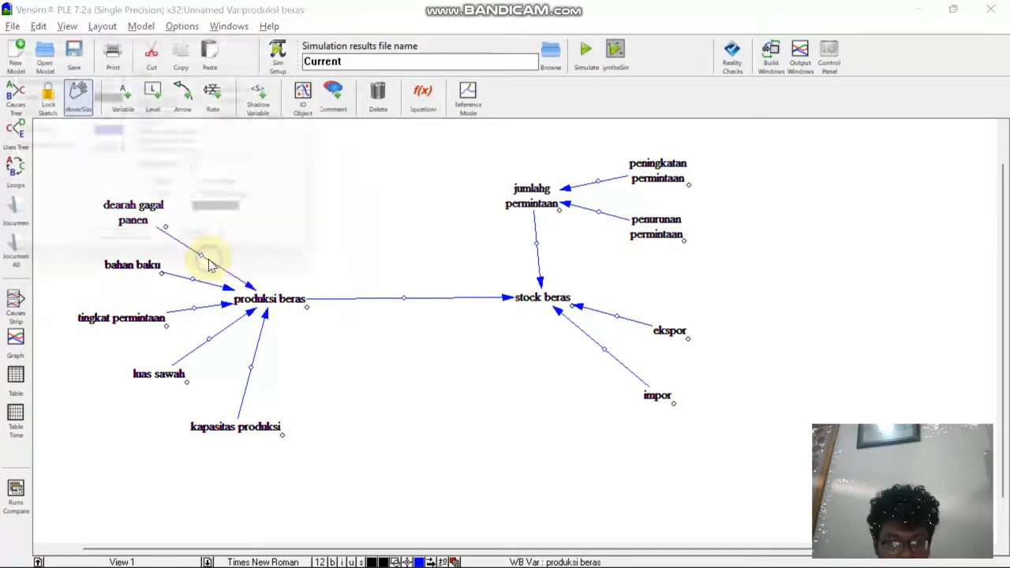
{"action": "left_click", "coordinate": [208, 253]}
{"action": "left_click", "coordinate": [205, 259]}
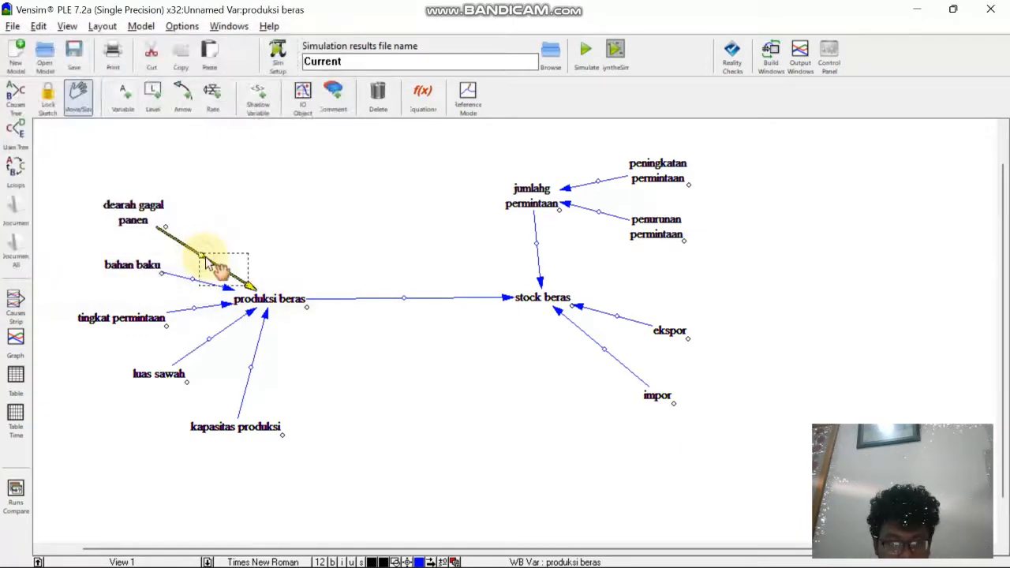
{"action": "right_click", "coordinate": [204, 259]}
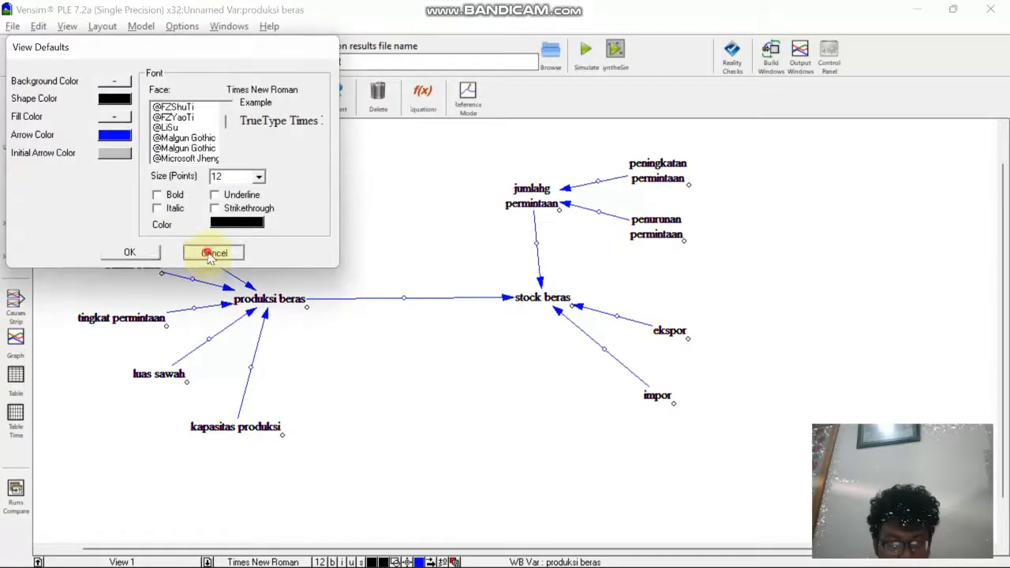
{"action": "left_click", "coordinate": [210, 250]}
{"action": "left_click", "coordinate": [201, 278]}
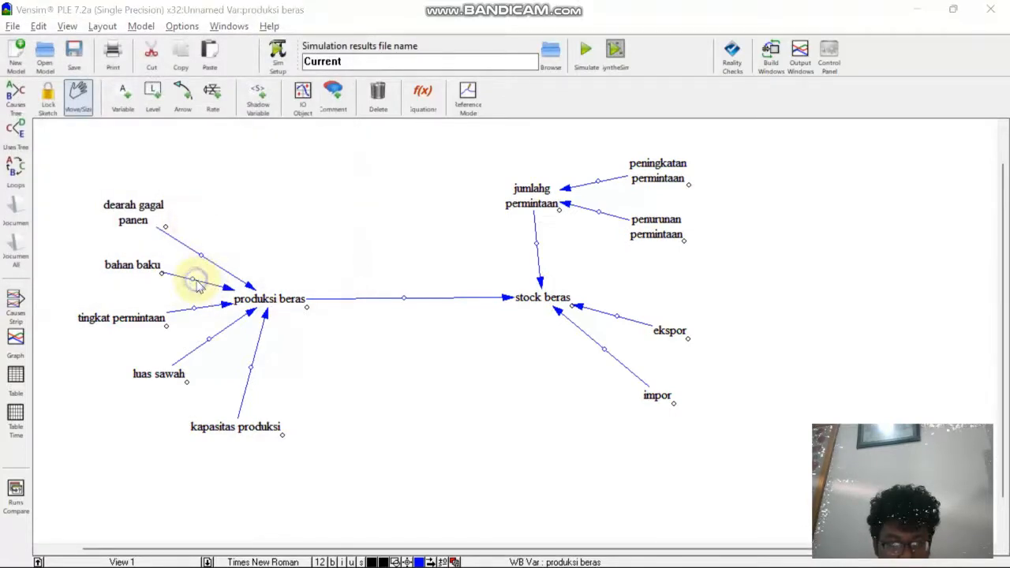
{"action": "right_click", "coordinate": [199, 279]}
{"action": "left_click", "coordinate": [210, 251]}
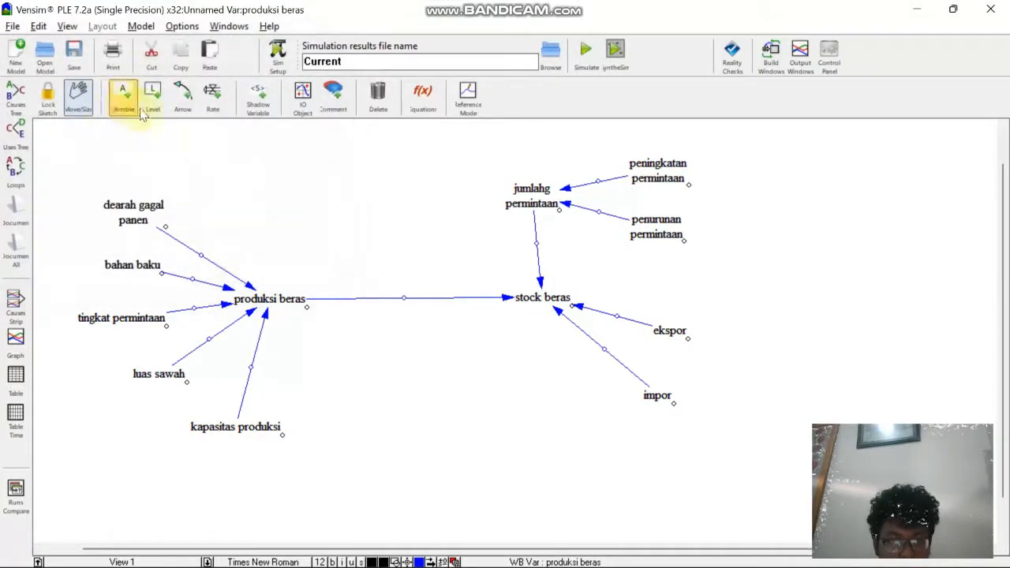
Step: Set the polarity of the arrow from "dearah gagal panen" to "produksi beras" to "-"
{"action": "left_click", "coordinate": [182, 96]}
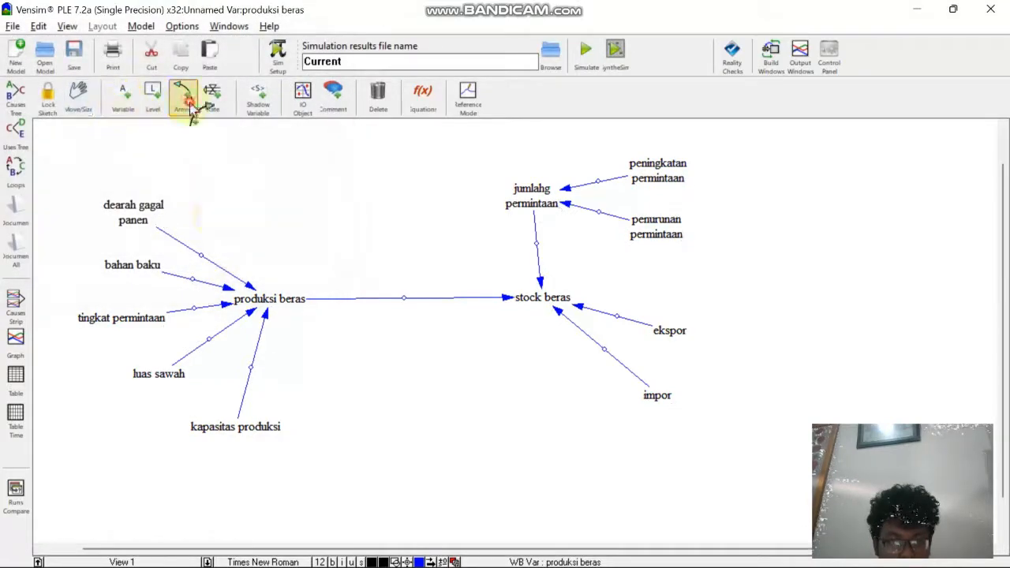
{"action": "right_click", "coordinate": [203, 256]}
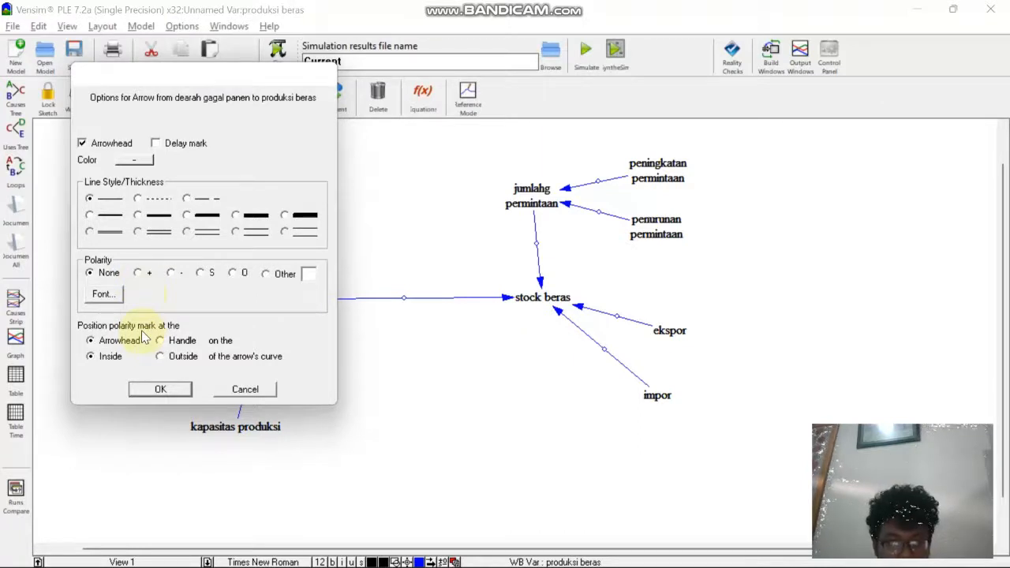
{"action": "left_click", "coordinate": [171, 274]}
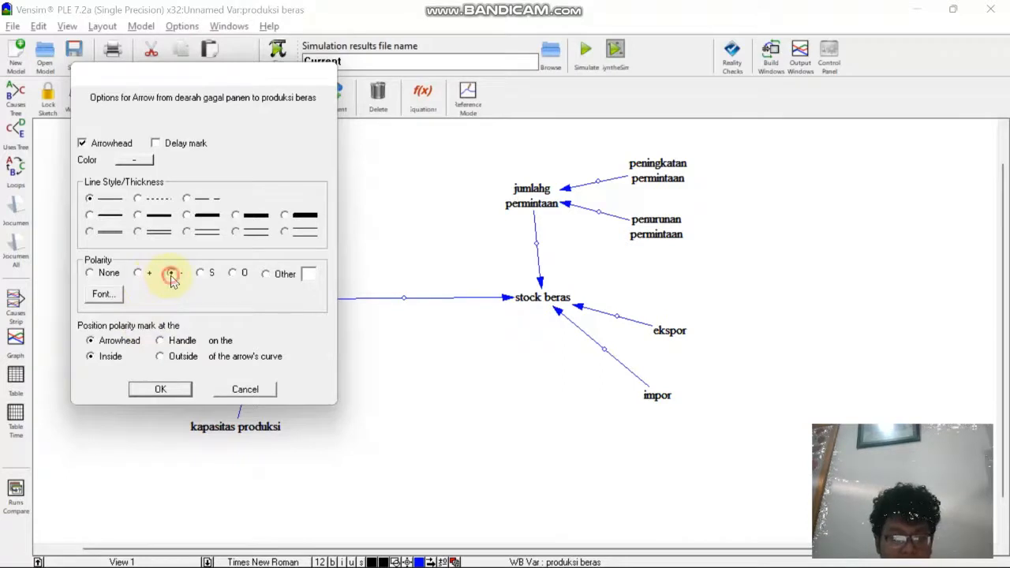
{"action": "left_click", "coordinate": [169, 389]}
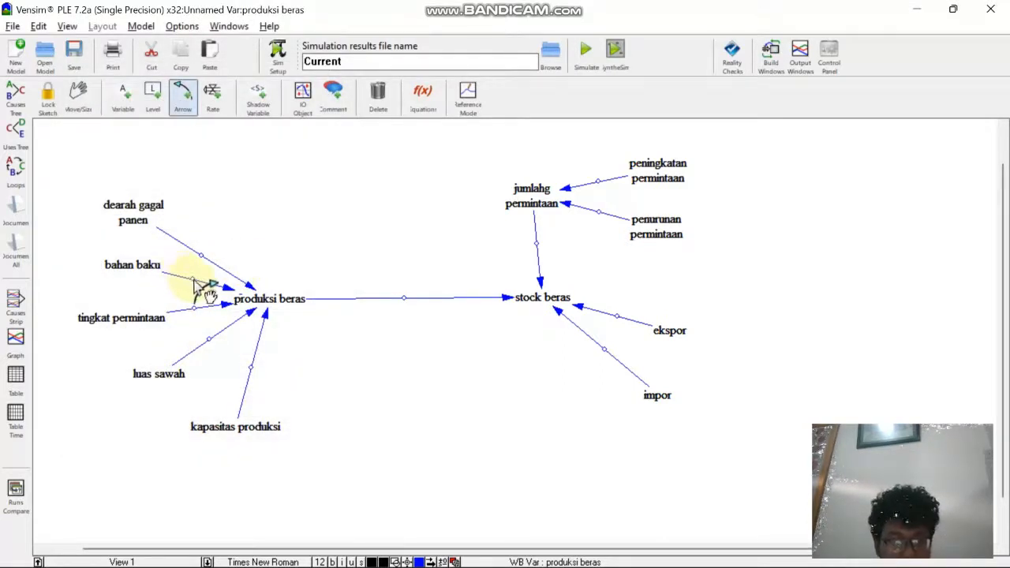
Step: Set the polarity of the arrow from "bahan baku" to "produksi beras" to "+"
{"action": "right_click", "coordinate": [194, 282]}
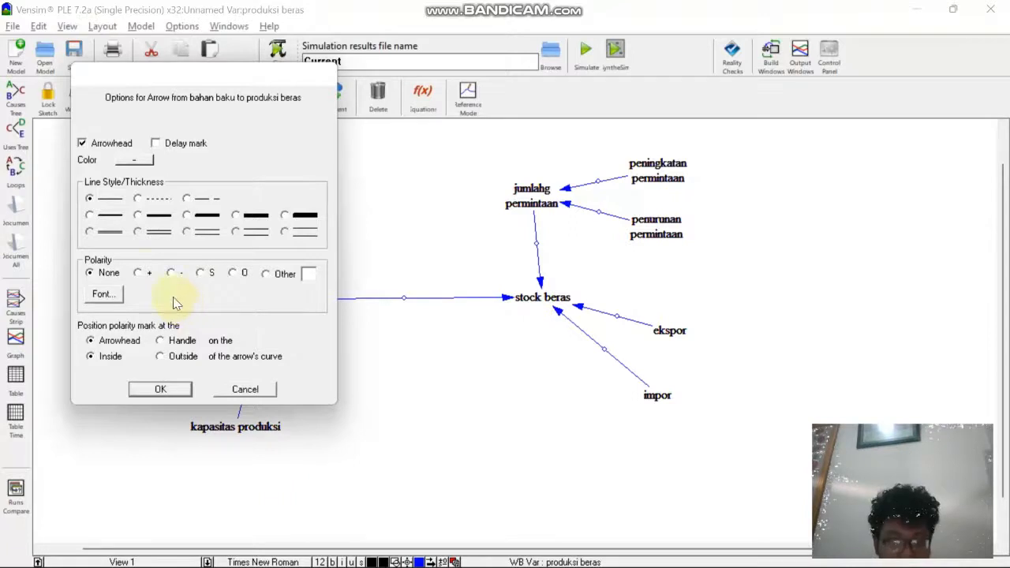
{"action": "left_click", "coordinate": [138, 272]}
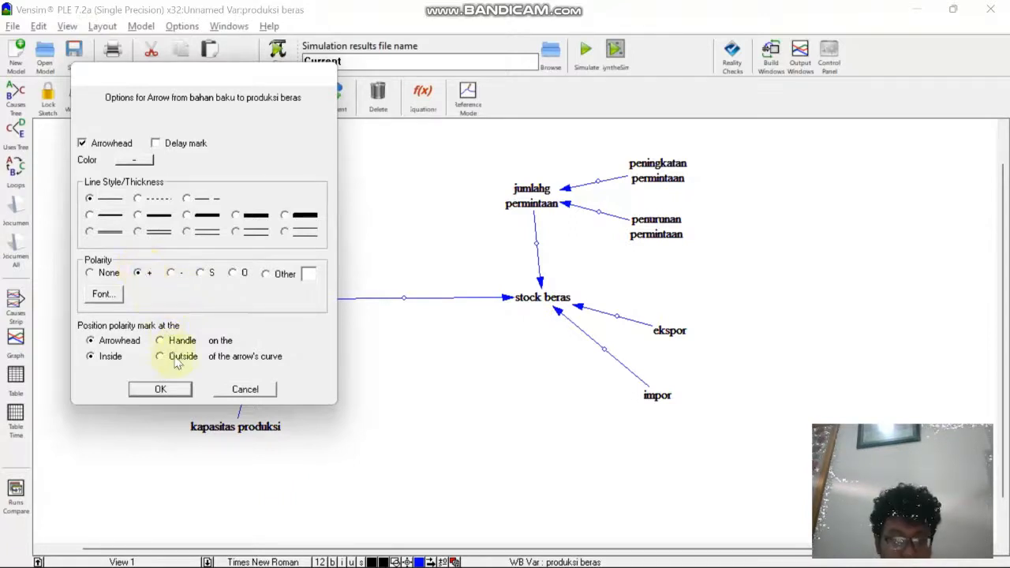
{"action": "left_click", "coordinate": [160, 389]}
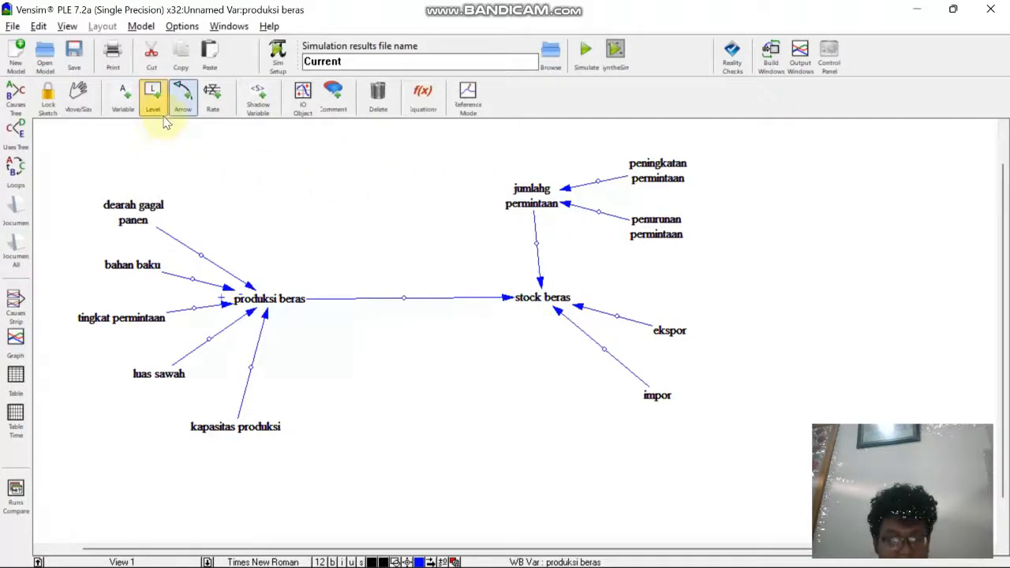
{"action": "key", "text": "alt+Tab"}
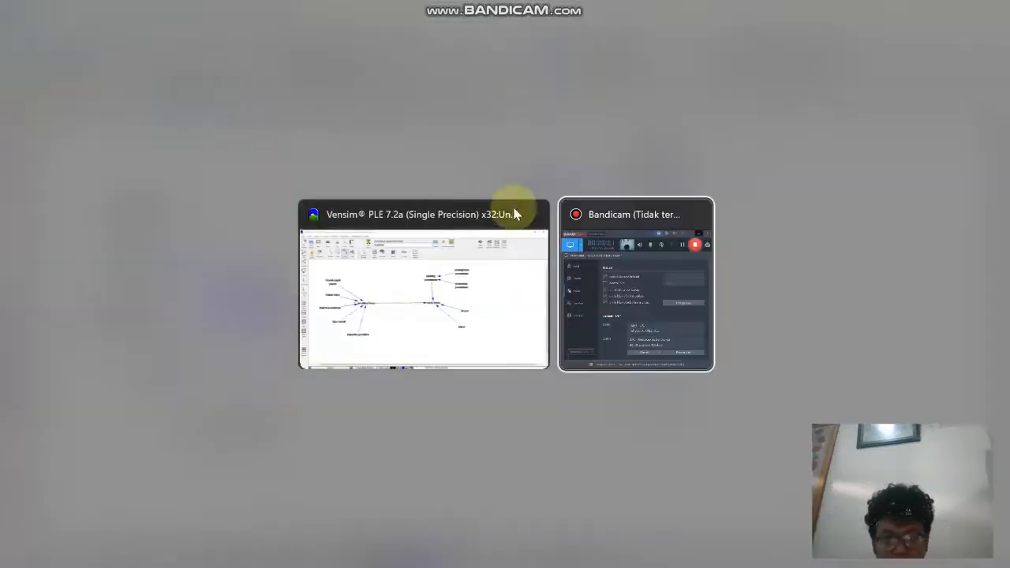
{"action": "left_click", "coordinate": [659, 272]}
{"action": "left_click", "coordinate": [492, 125]}
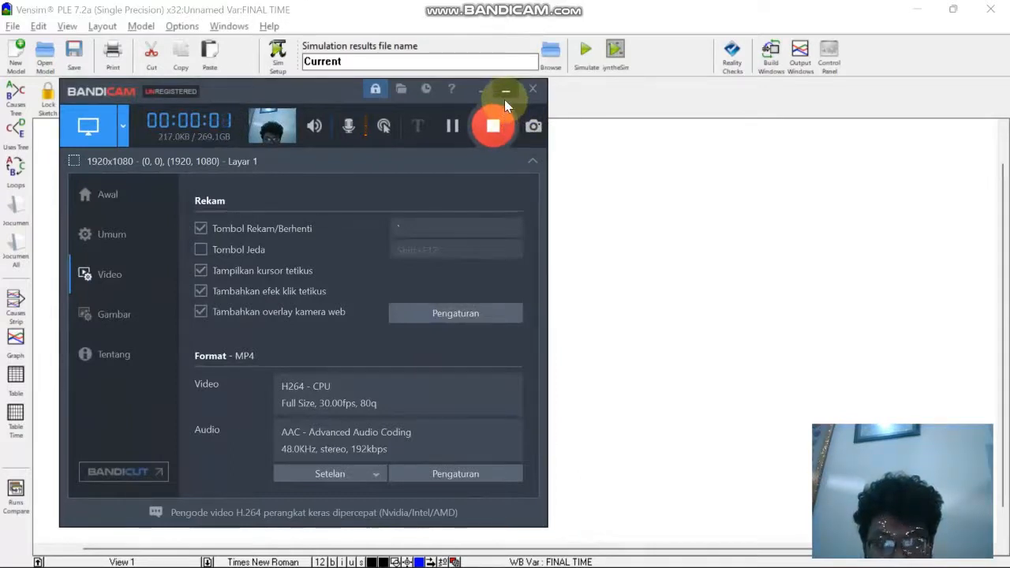
{"action": "left_click", "coordinate": [504, 97]}
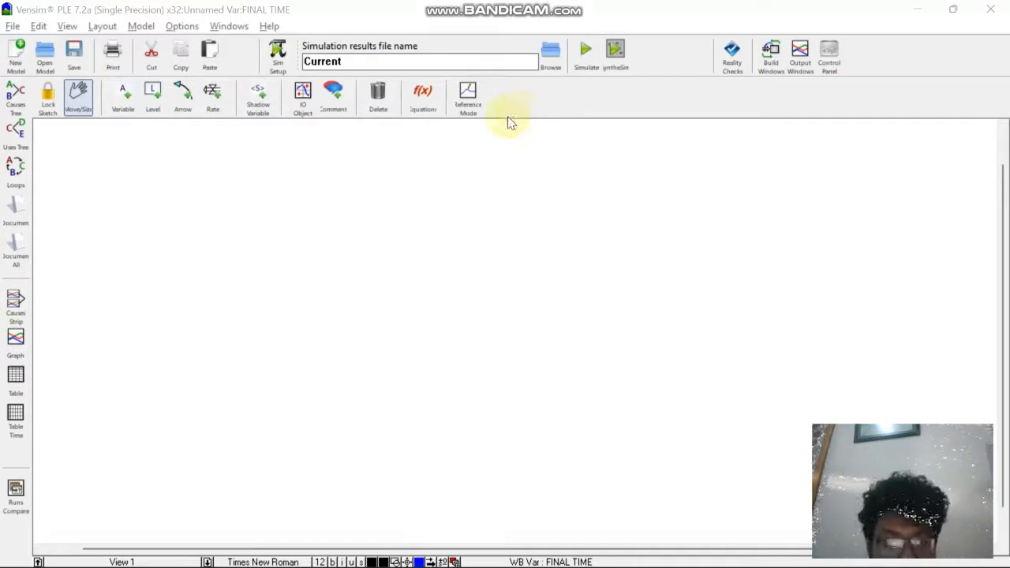
Step: Add a level named "Jumlah permintaan" to the blank sketch, decline the automated backup, and widen its box to fit the name on one line
{"action": "left_click", "coordinate": [154, 95]}
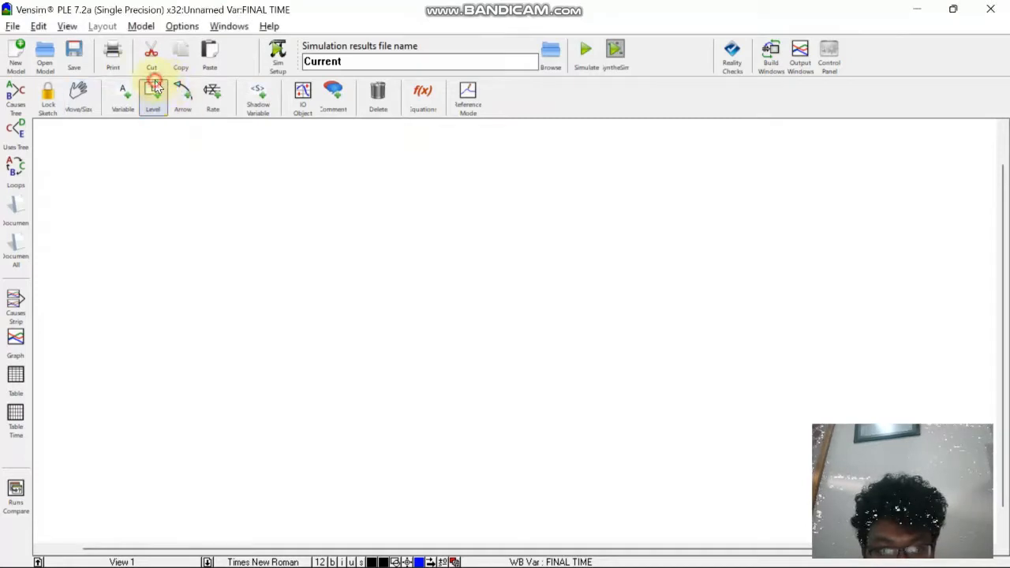
{"action": "left_click", "coordinate": [399, 214]}
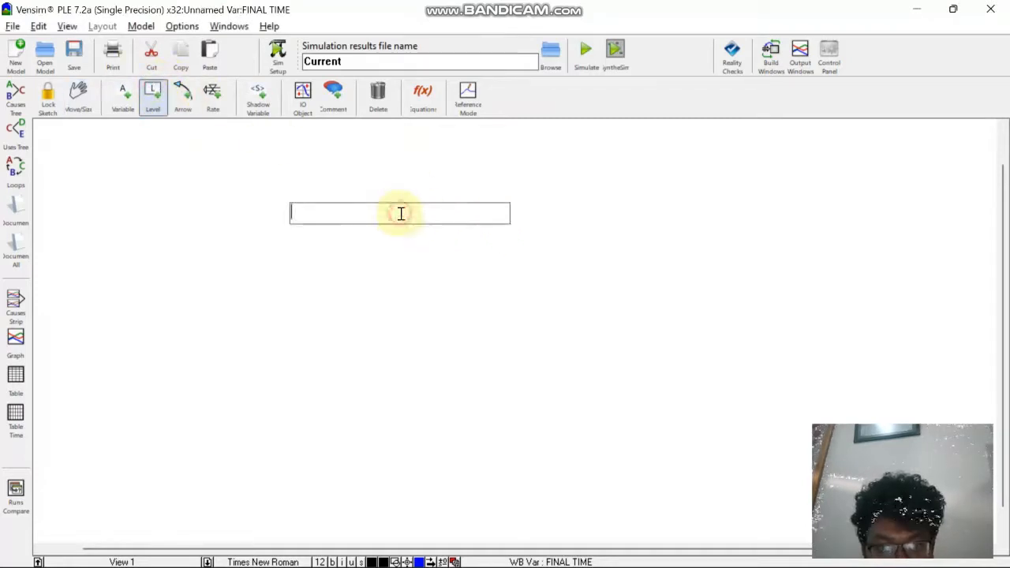
{"action": "type", "text": "Ju"}
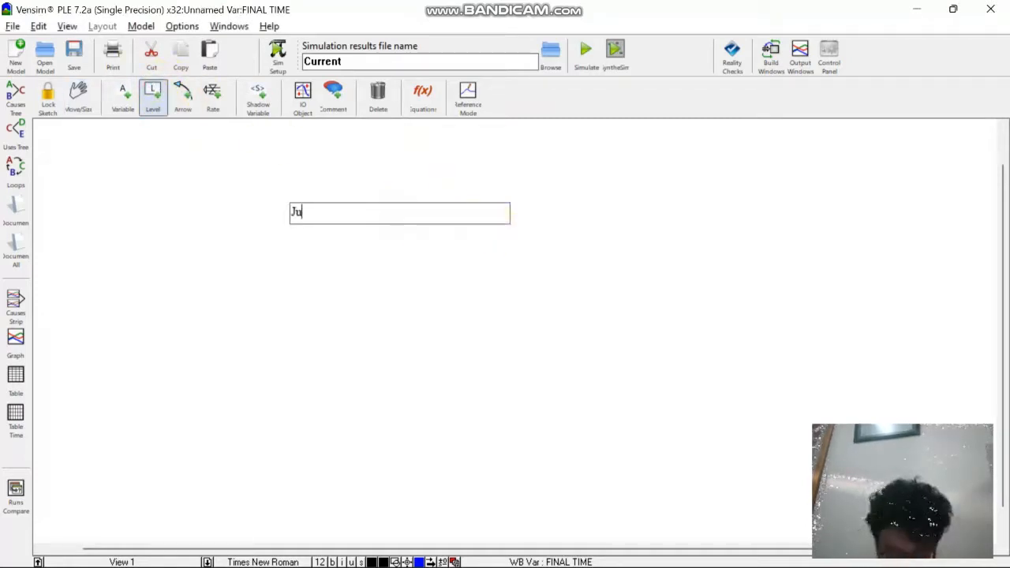
{"action": "type", "text": "mlah permintaan"}
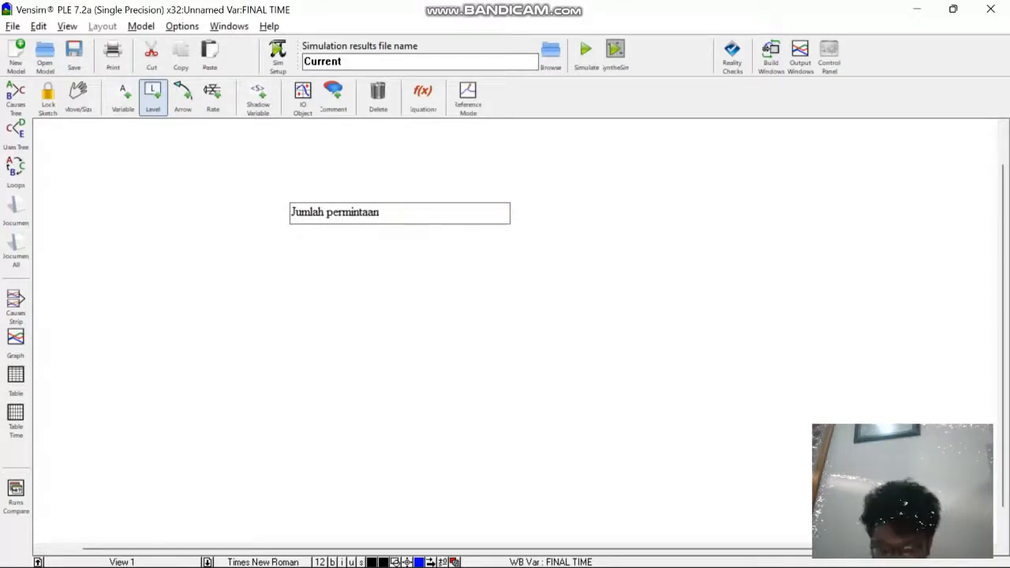
{"action": "key", "text": "Return"}
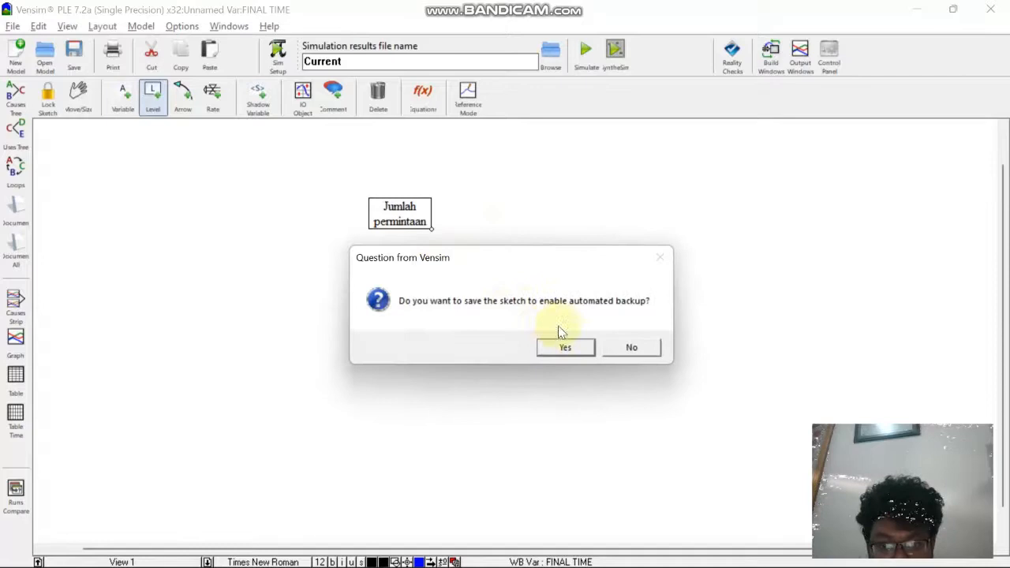
{"action": "left_click", "coordinate": [628, 352]}
{"action": "left_click_drag", "start_coordinate": [431, 235], "coordinate": [485, 227]}
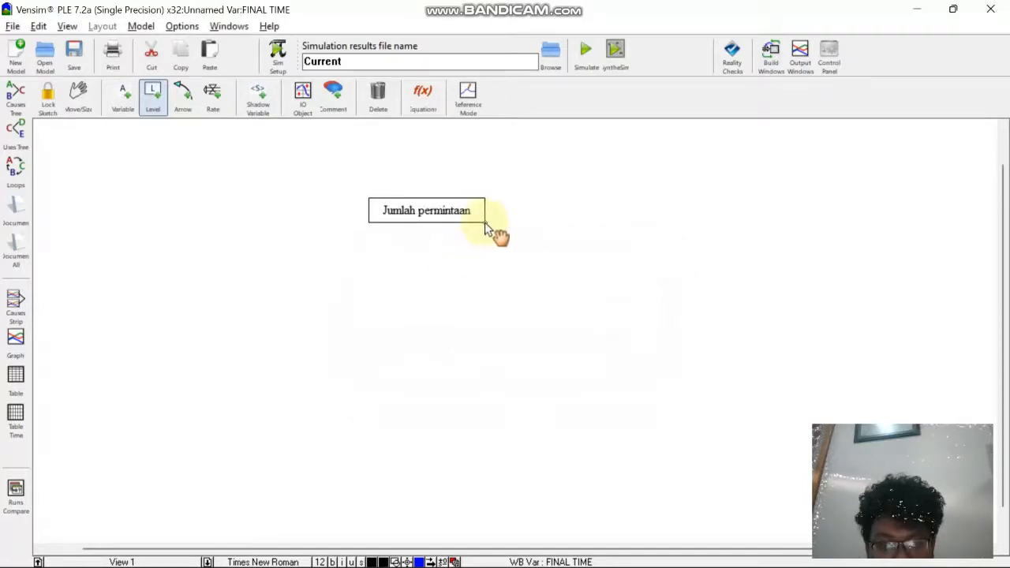
Step: Add a level named "Ketersediaan beras" below "Jumlah permintaan", widened to one line and centred under it
{"action": "left_click", "coordinate": [398, 276]}
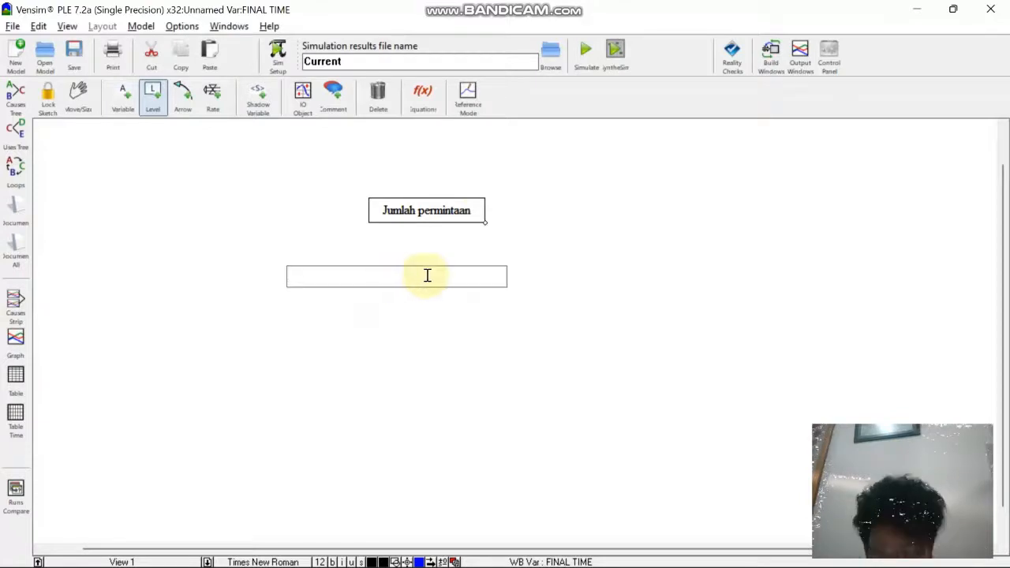
{"action": "type", "text": "K"}
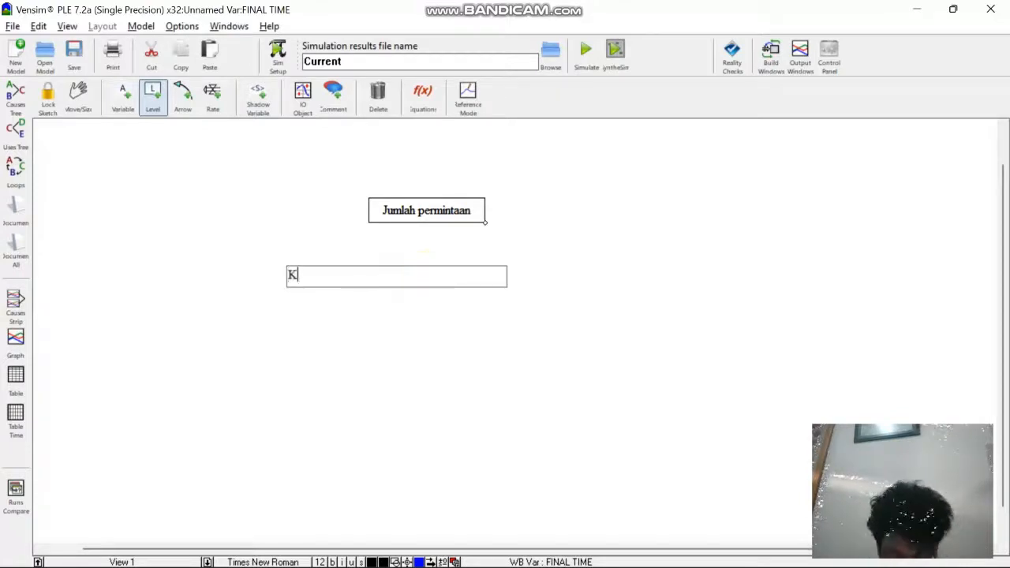
{"action": "type", "text": "etersediaan"}
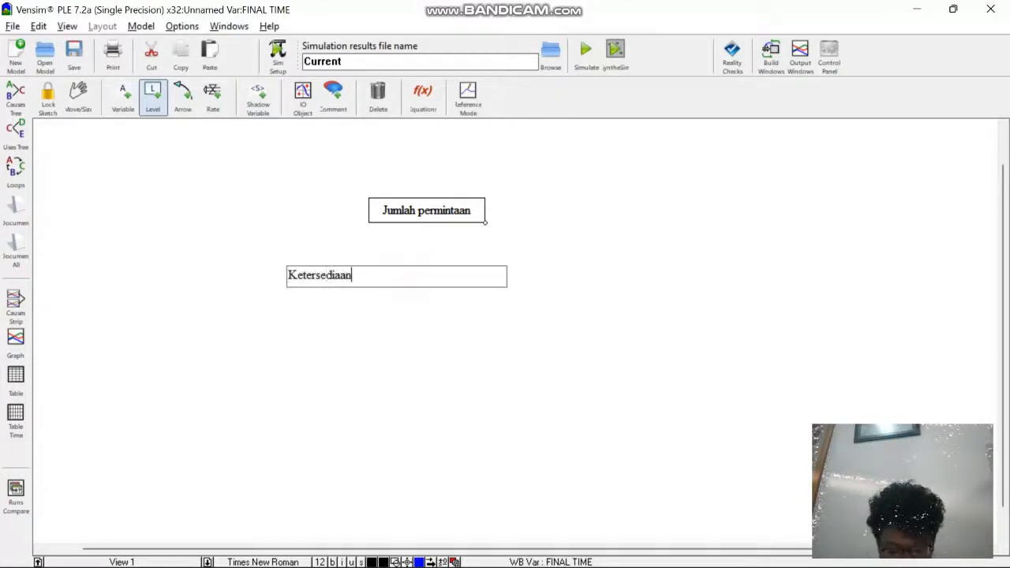
{"action": "type", "text": " beras"}
{"action": "key", "text": "Return"}
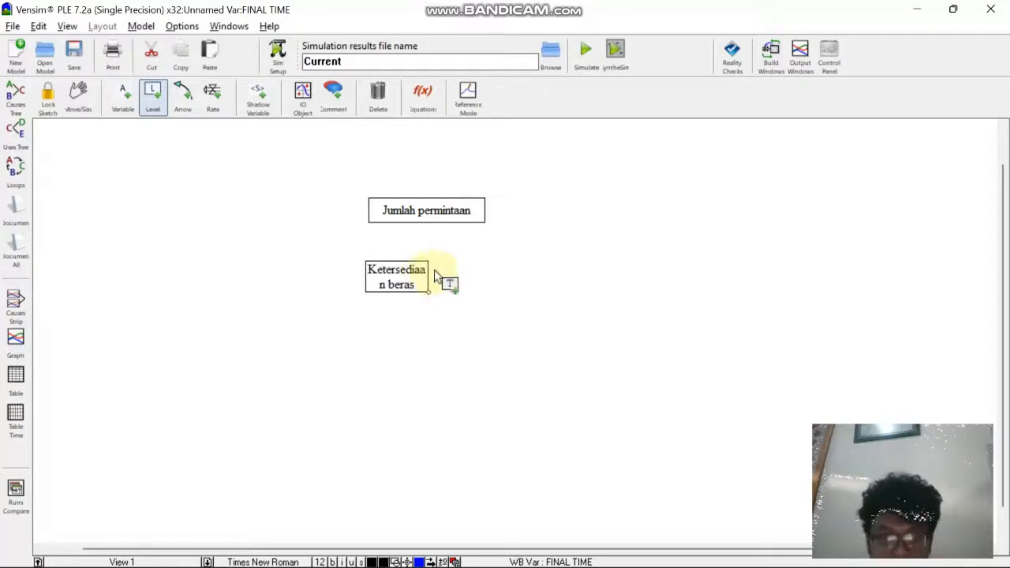
{"action": "left_click_drag", "start_coordinate": [430, 292], "coordinate": [506, 283]}
{"action": "mouse_move", "coordinate": [430, 274]}
{"action": "left_mouse_down"}
{"action": "mouse_move", "coordinate": [434, 287]}
{"action": "mouse_move", "coordinate": [419, 273]}
{"action": "left_mouse_up"}
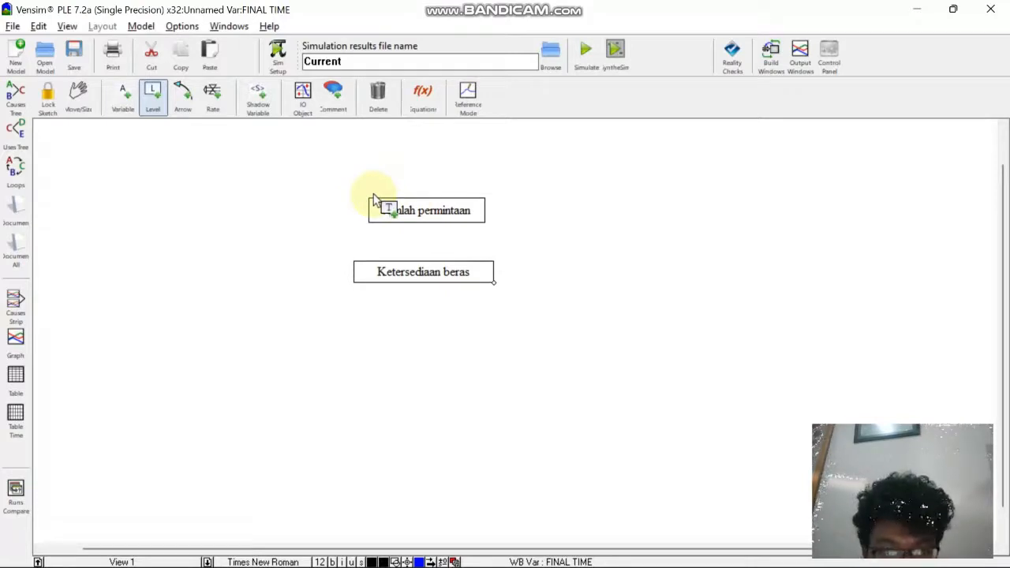
Step: Draw an inflow rate named "peningkatan perrmintaan" from a cloud on the left into the "Jumlah permintaan" level
{"action": "left_click", "coordinate": [212, 95]}
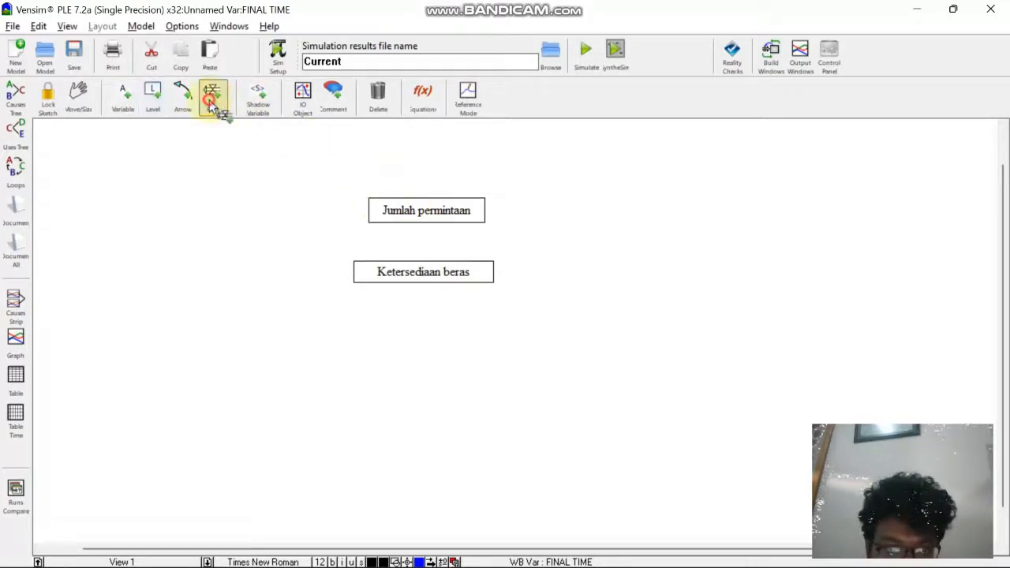
{"action": "left_click", "coordinate": [203, 207]}
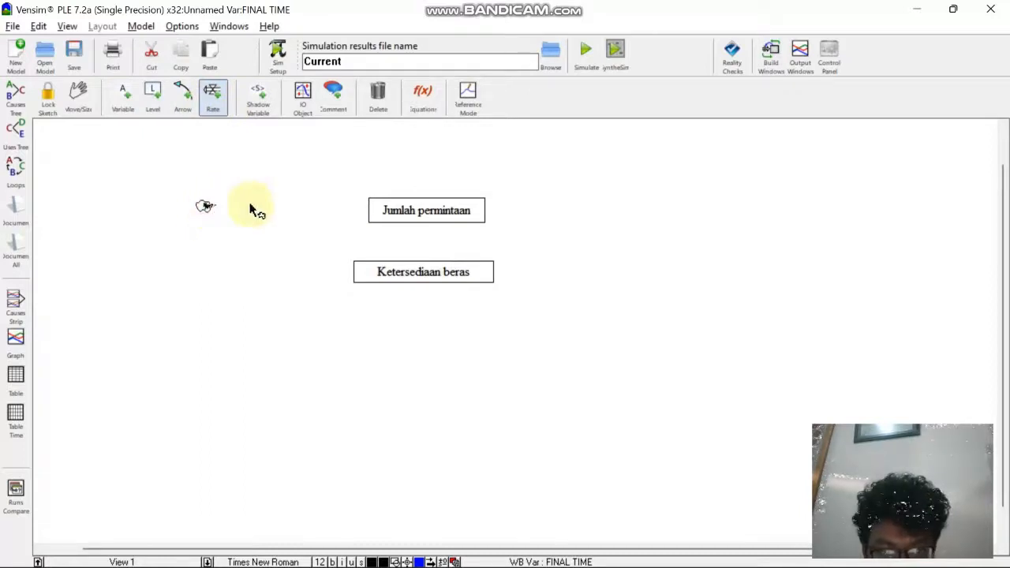
{"action": "left_click", "coordinate": [404, 216]}
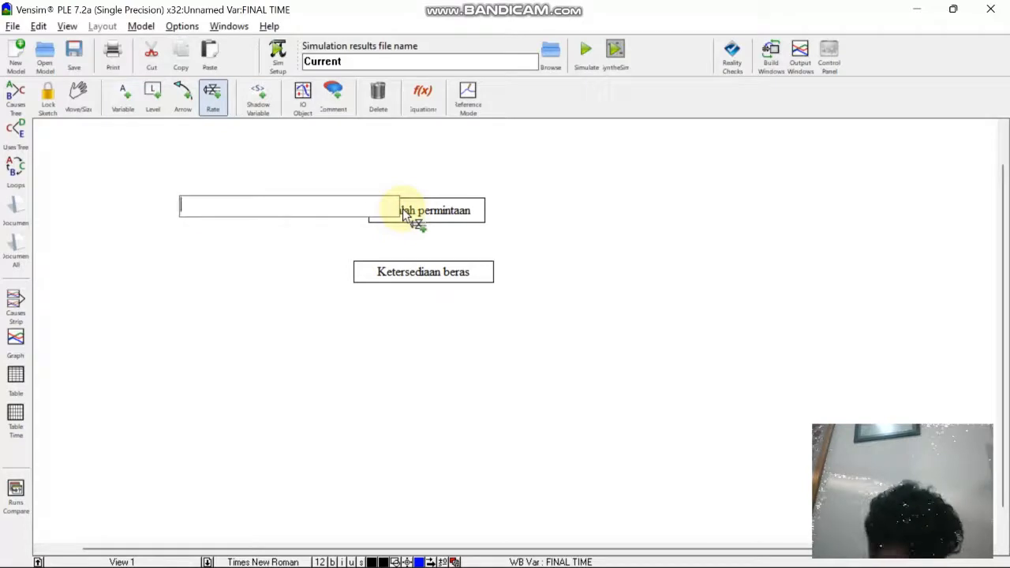
{"action": "type", "text": "penin"}
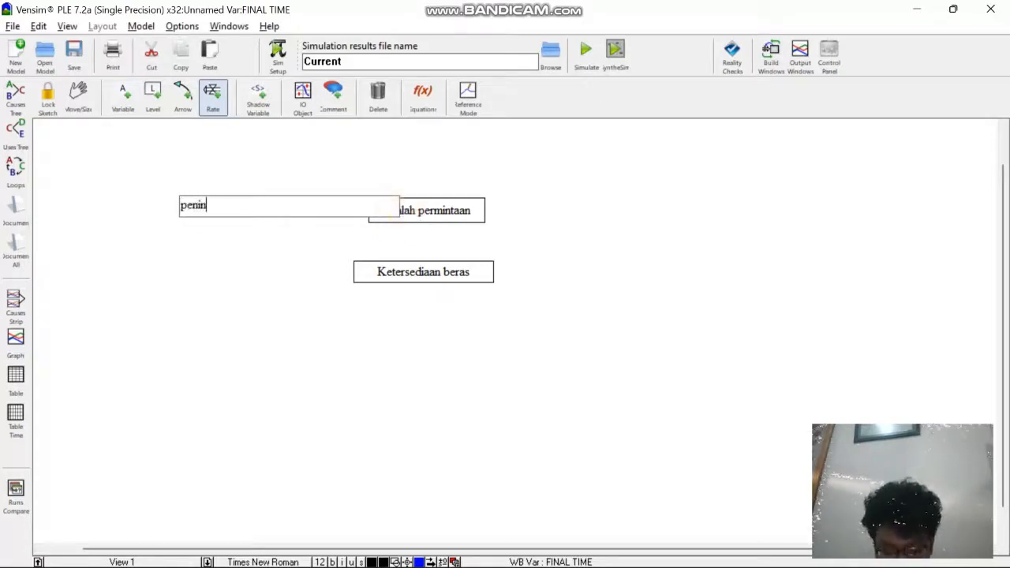
{"action": "type", "text": "gkatan poermi"}
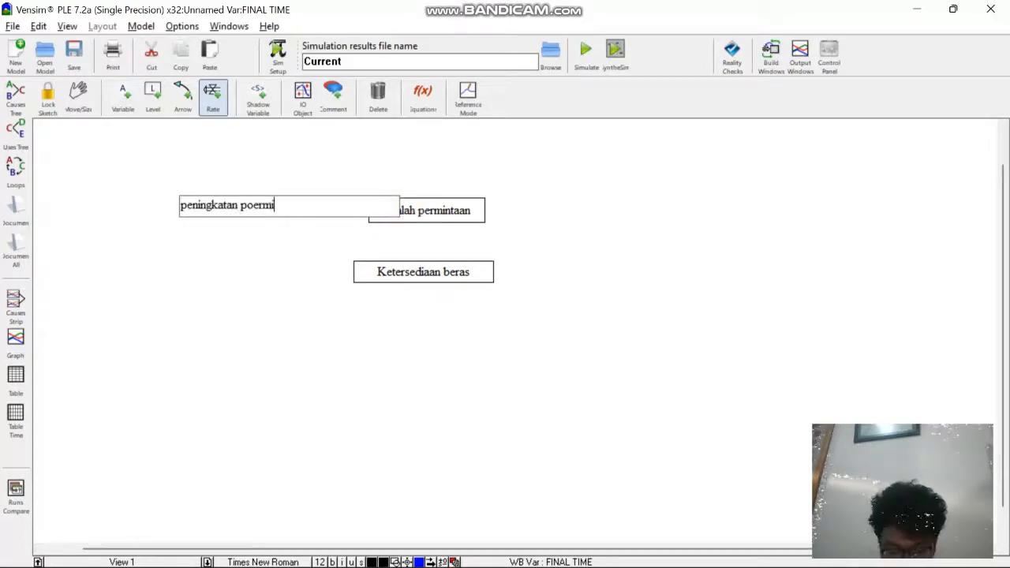
{"action": "type", "text": "ntaan"}
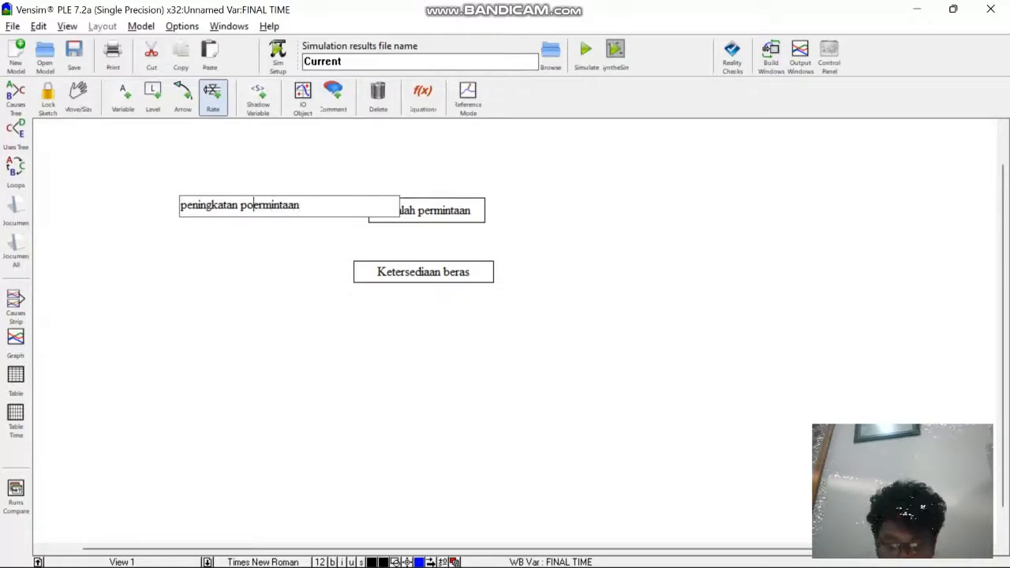
{"action": "key", "text": "BackSpace"}
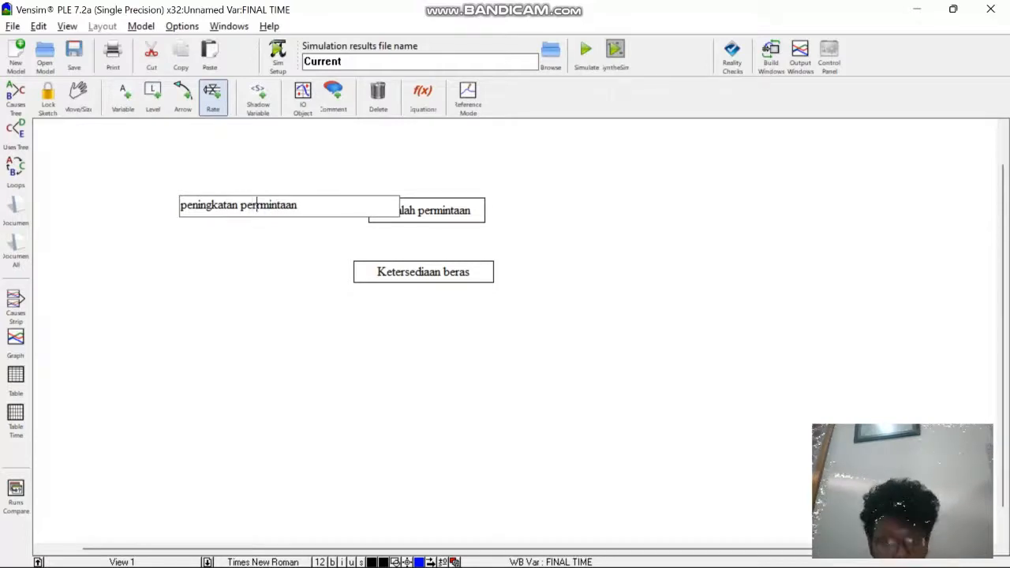
{"action": "left_click", "coordinate": [342, 200]}
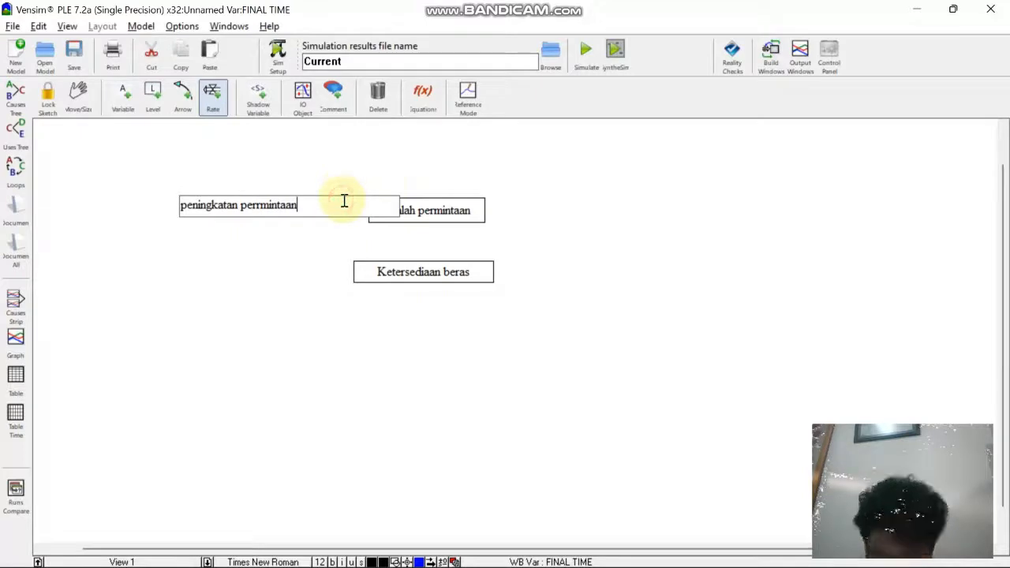
{"action": "key", "text": "Return"}
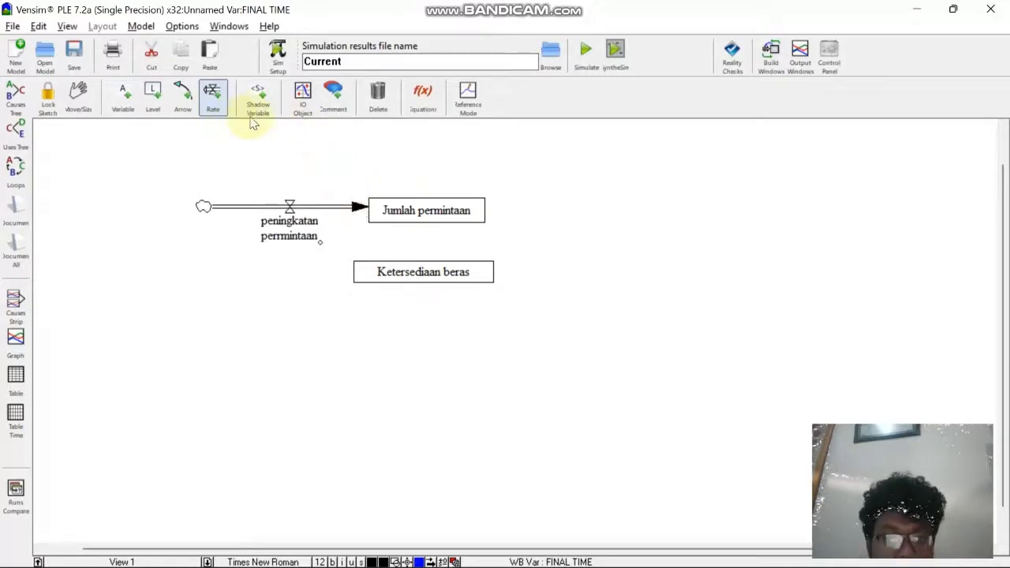
Step: Draw an outflow rate named "penurunan permintaan" from the "Jumlah permintaan" level to a cloud on its right
{"action": "left_click", "coordinate": [474, 209]}
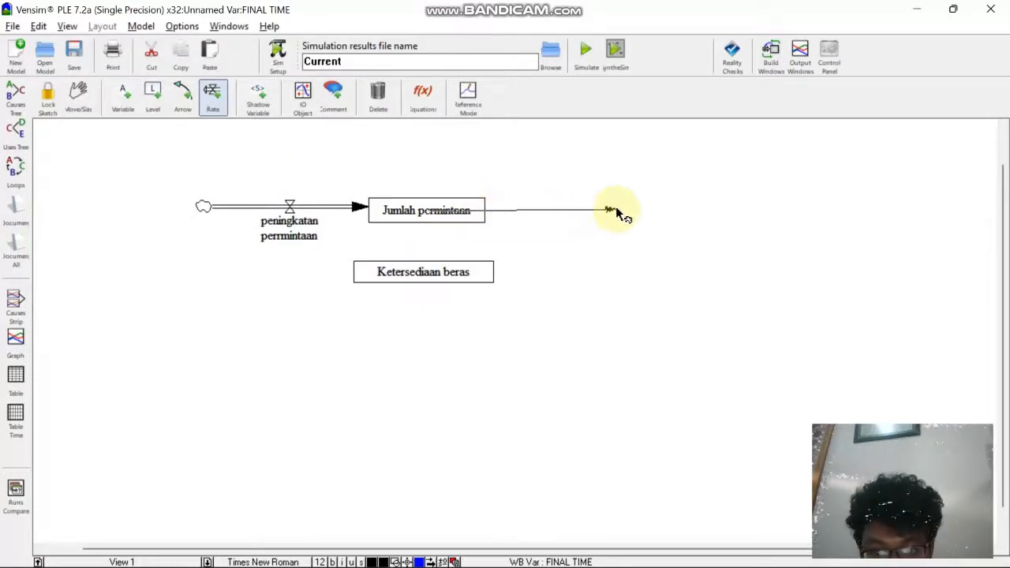
{"action": "left_click", "coordinate": [614, 209]}
{"action": "type", "text": "p"}
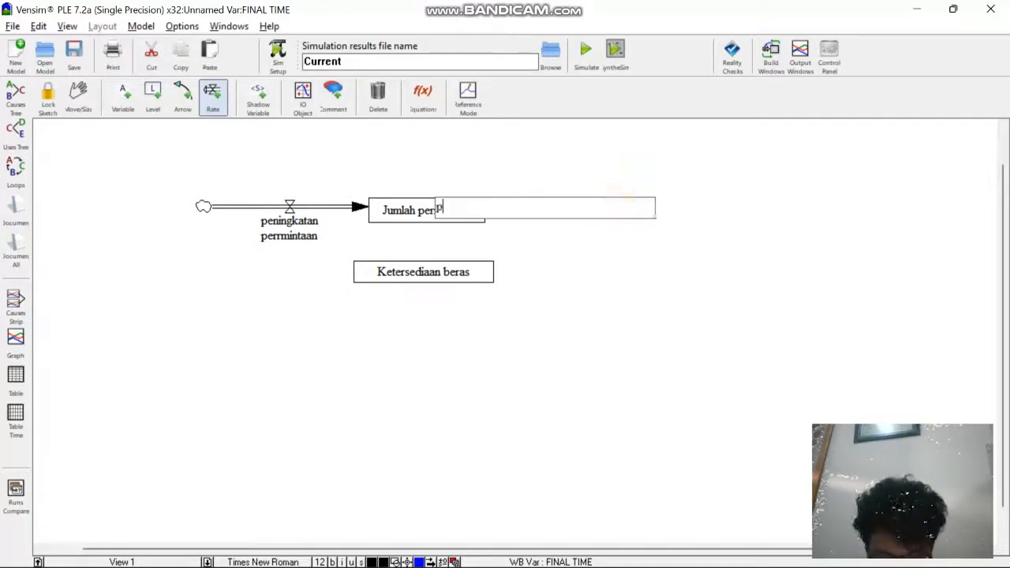
{"action": "type", "text": "enurunan "}
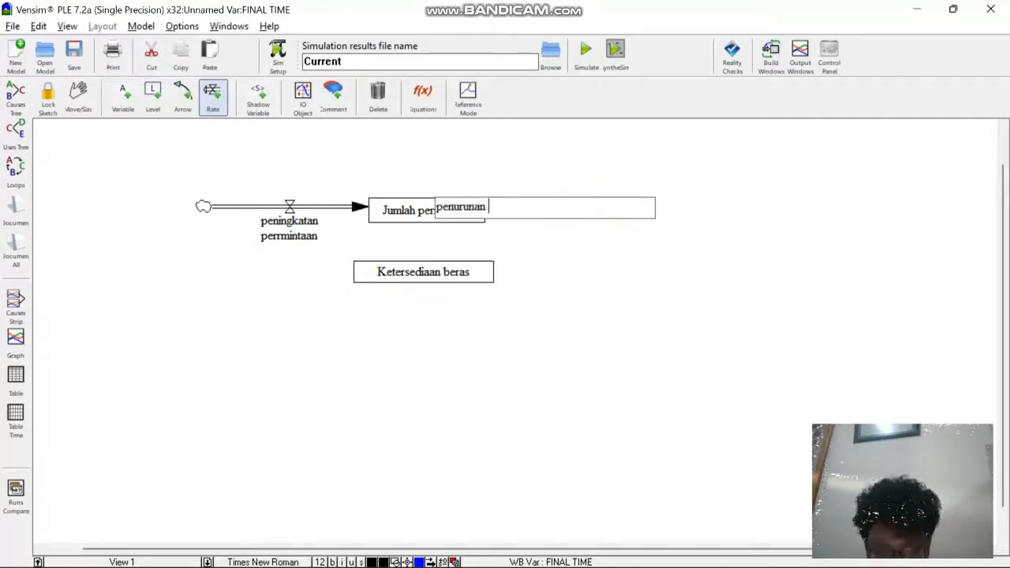
{"action": "type", "text": "permintaan"}
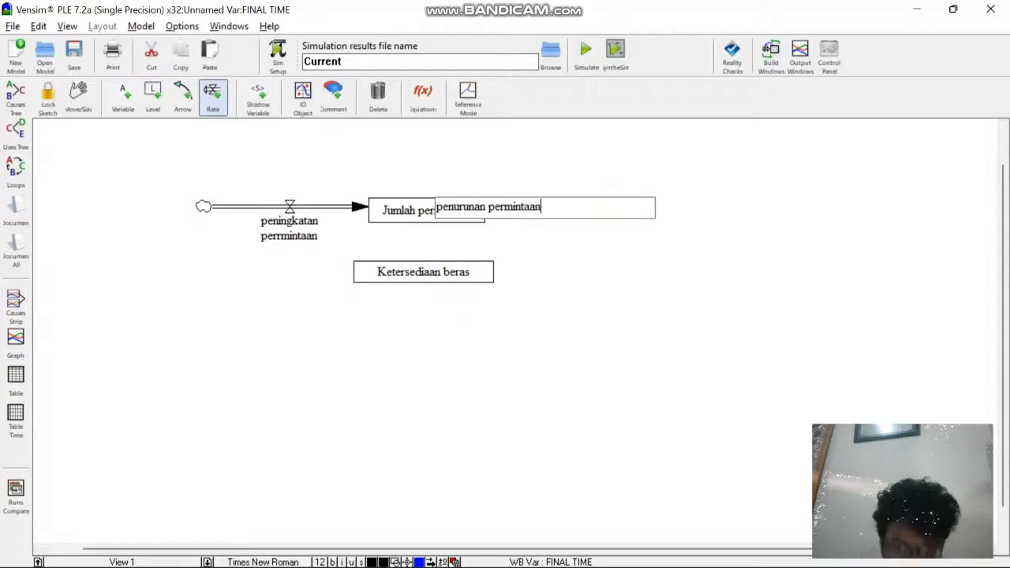
{"action": "key", "text": "Return"}
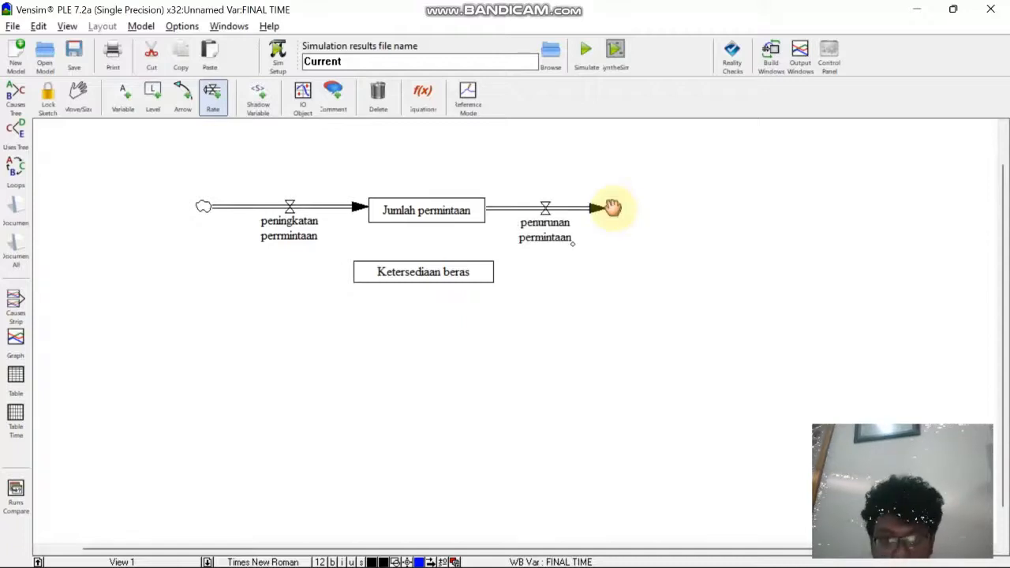
Step: Move the "Ketersediaan beras" level slightly lower and draw an inflow rate named "produksi beras" into it from a cloud on the left
{"action": "left_click", "coordinate": [418, 277]}
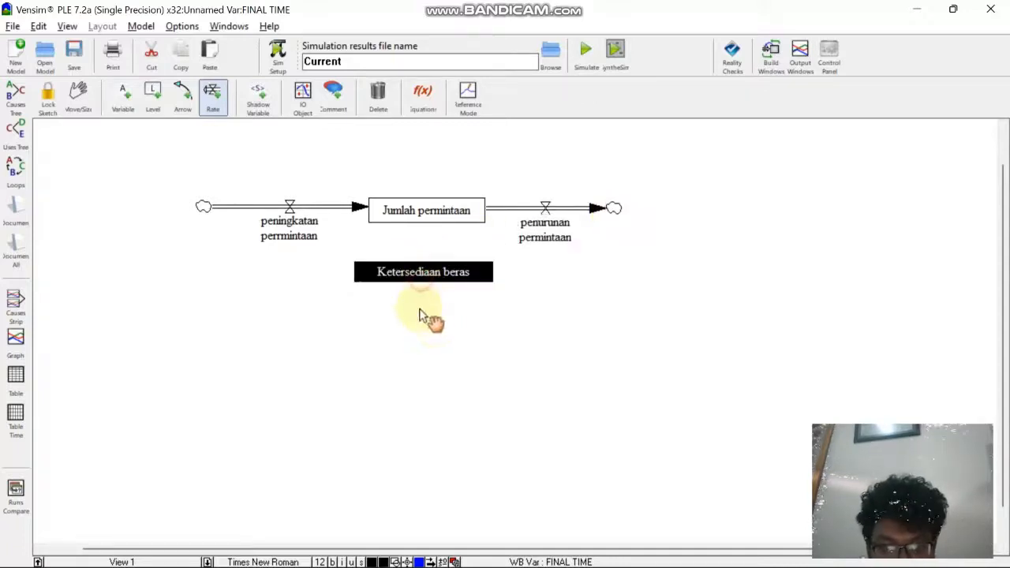
{"action": "left_click_drag", "start_coordinate": [420, 316], "coordinate": [429, 300]}
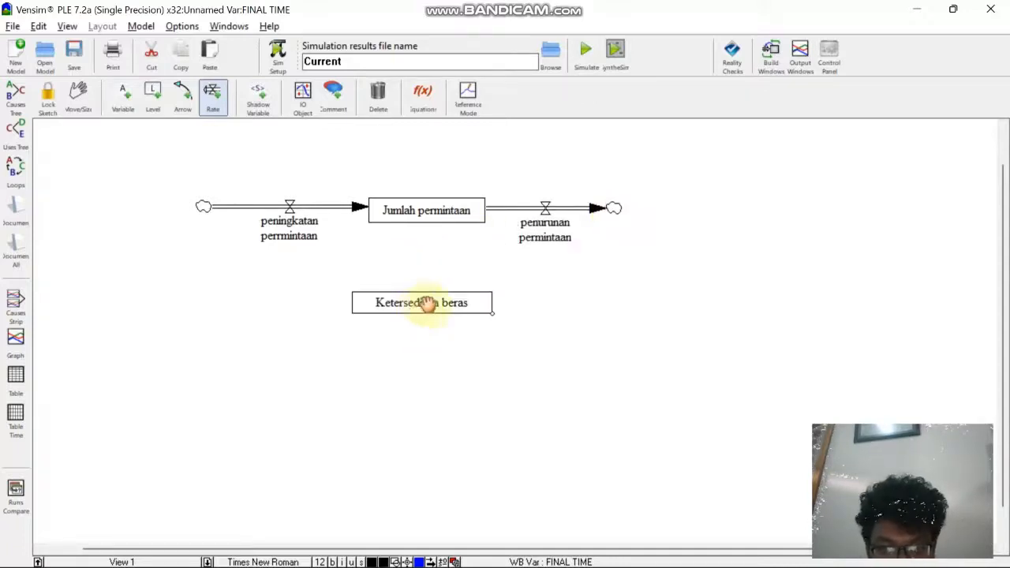
{"action": "left_click", "coordinate": [213, 298]}
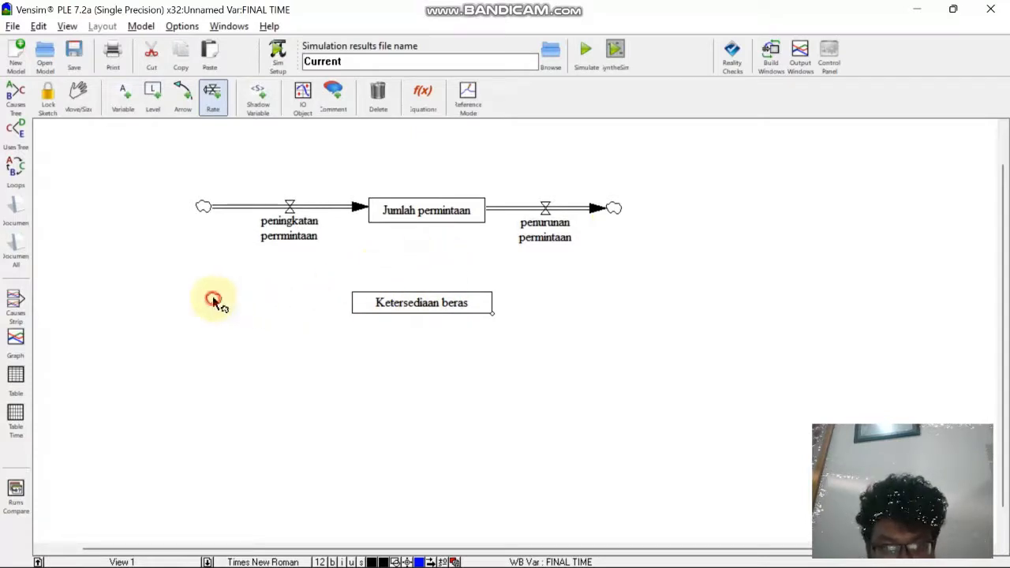
{"action": "left_click", "coordinate": [378, 306]}
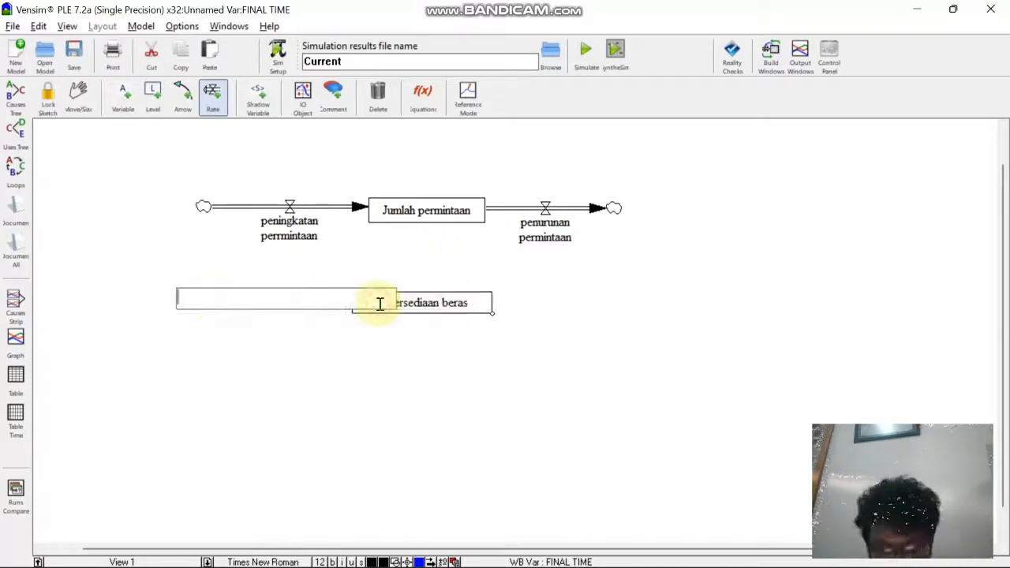
{"action": "type", "text": "produksi"}
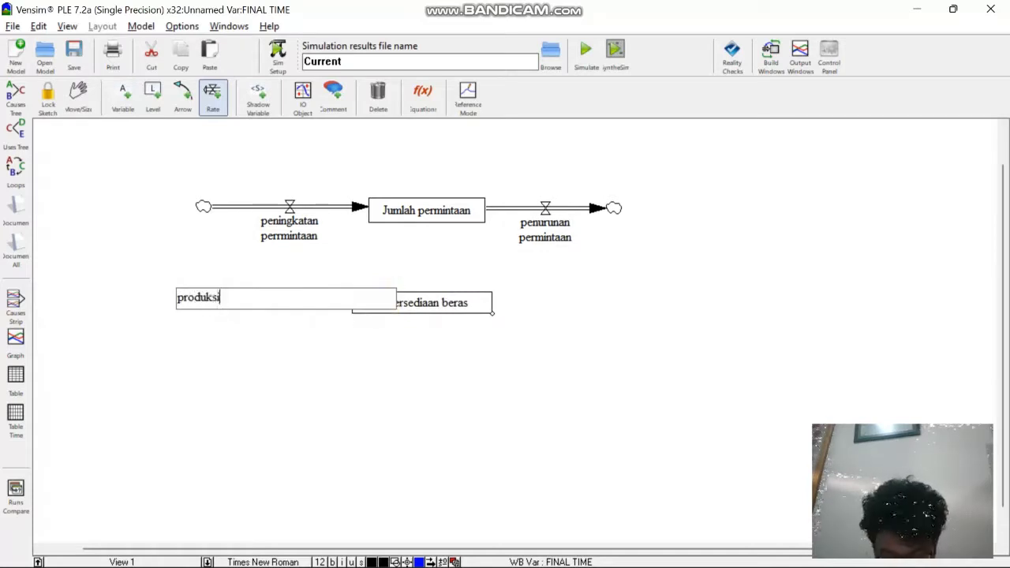
{"action": "type", "text": " bera"}
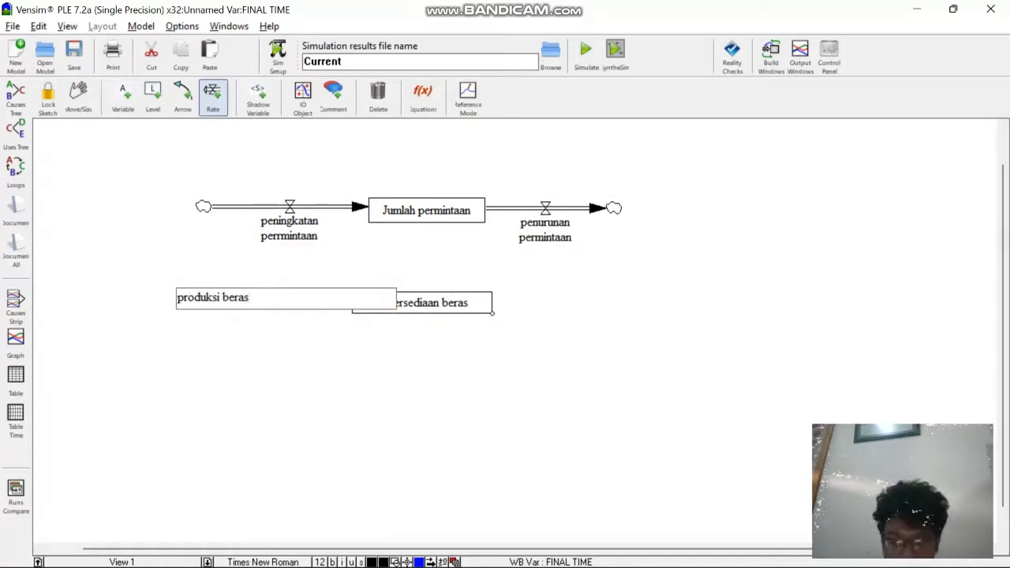
{"action": "type", "text": "s"}
{"action": "key", "text": "Return"}
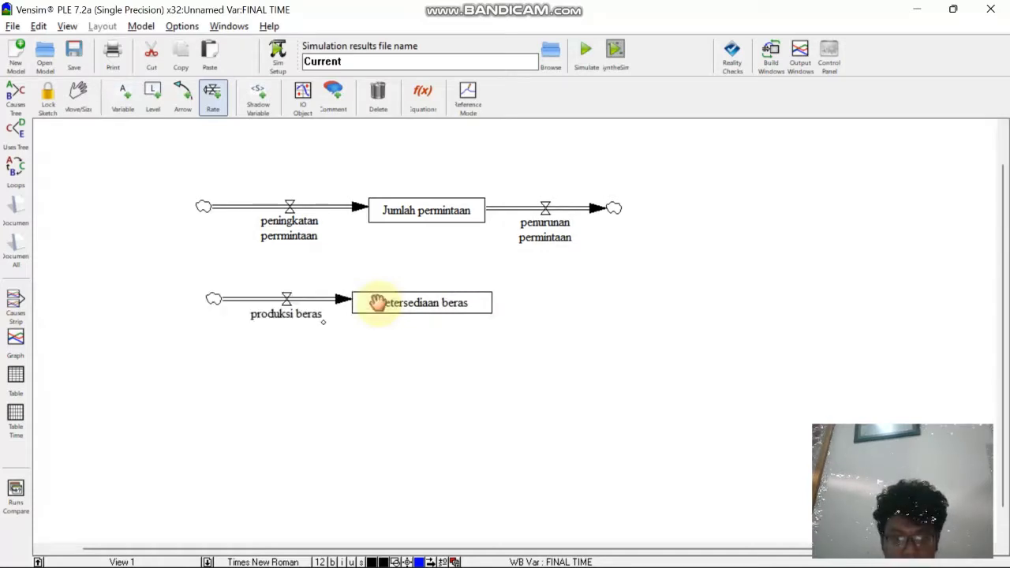
Step: Draw an outflow rate named "ekspor" from the "Ketersediaan beras" level to a cloud on its right
{"action": "left_click", "coordinate": [474, 306]}
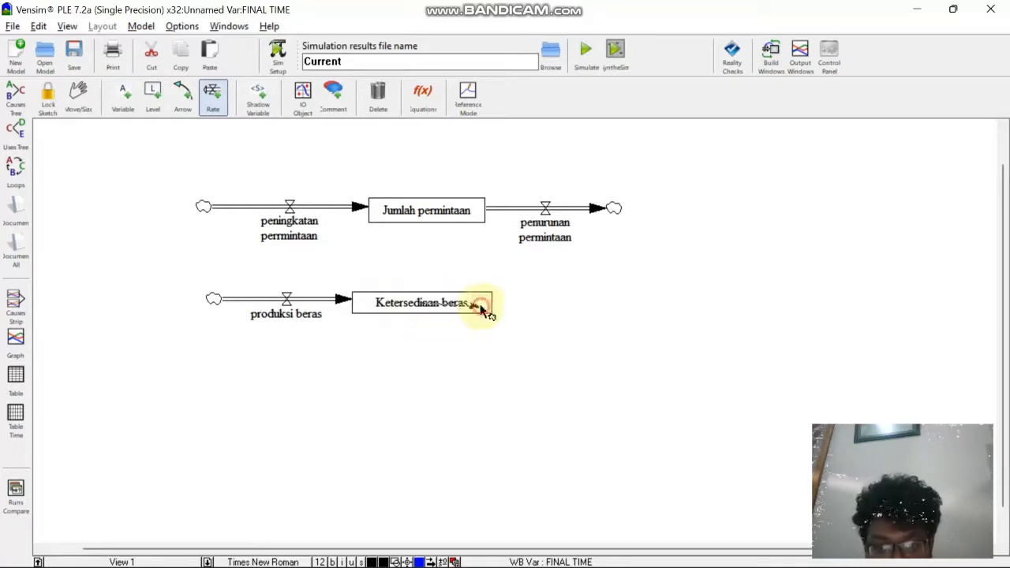
{"action": "left_click", "coordinate": [609, 304]}
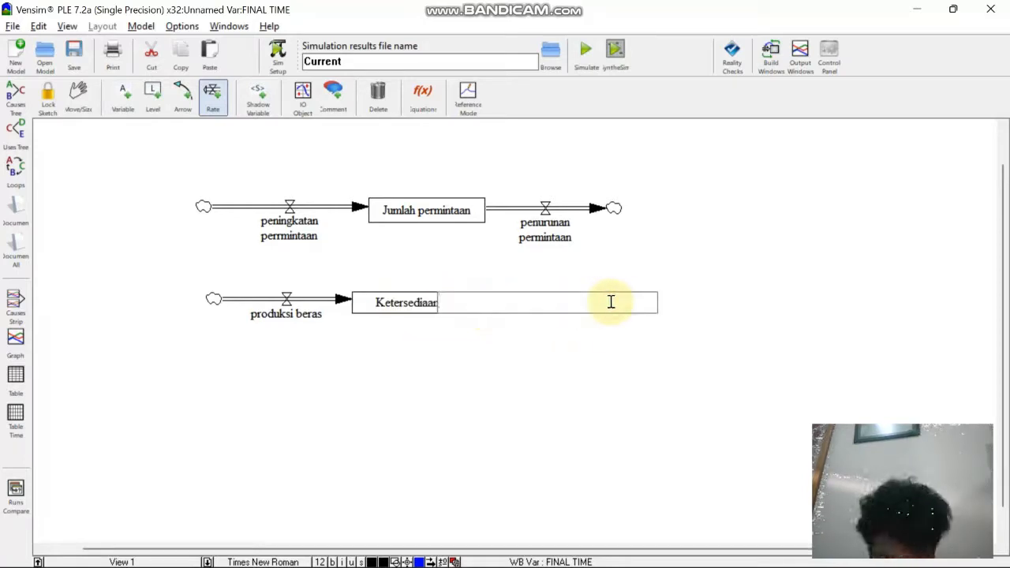
{"action": "type", "text": "eksp"}
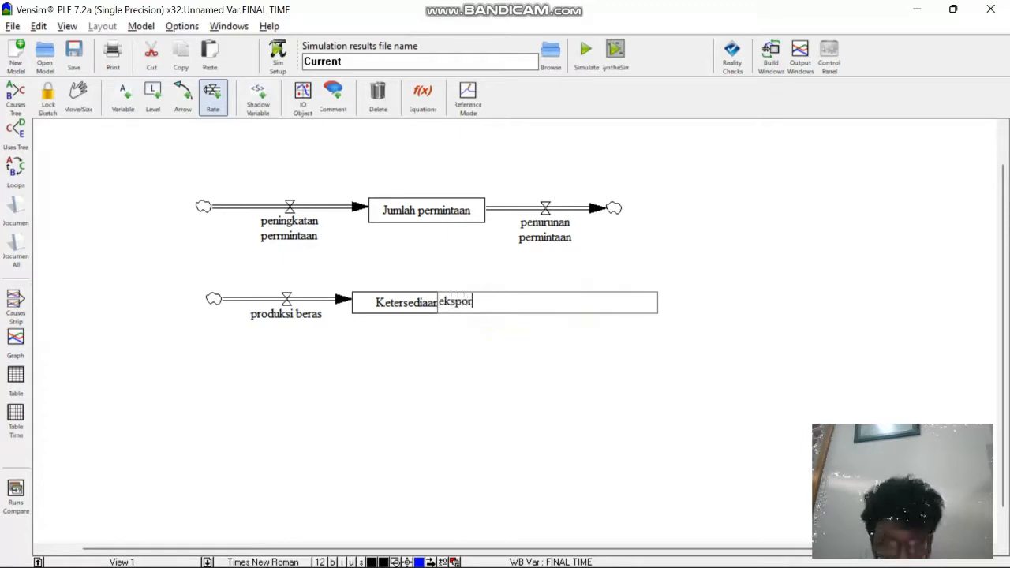
{"action": "type", "text": "or"}
{"action": "key", "text": "Return"}
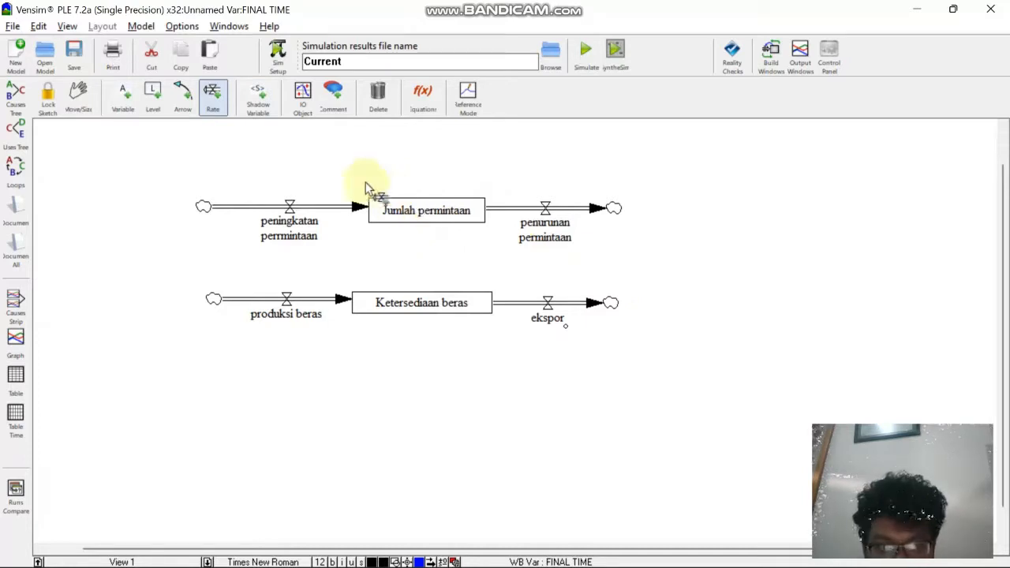
Step: Add a variable named "presentase peningkatan" above the "peningkatan perrmintaan" rate
{"action": "left_click", "coordinate": [124, 99]}
{"action": "left_click", "coordinate": [237, 141]}
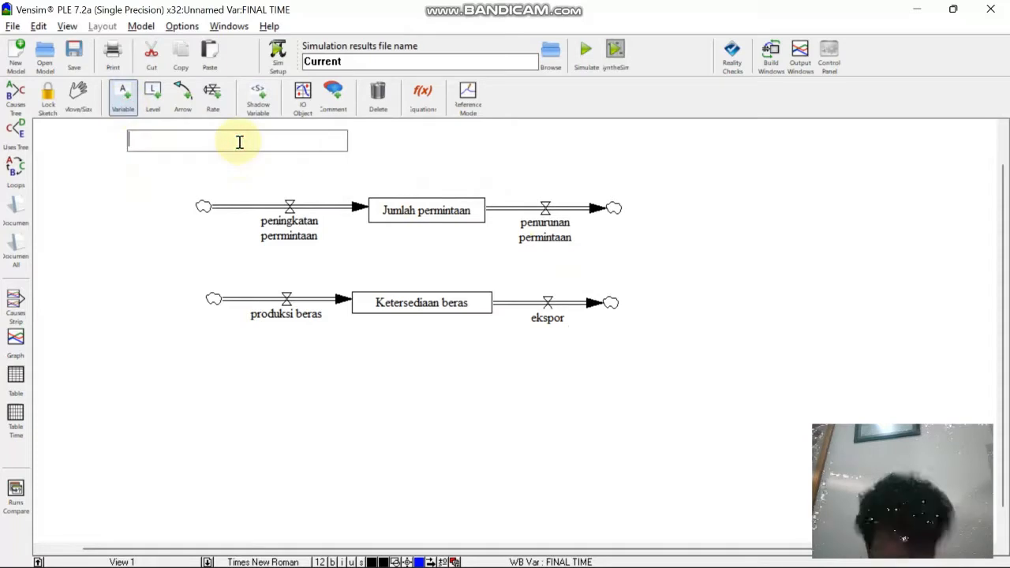
{"action": "type", "text": "pr"}
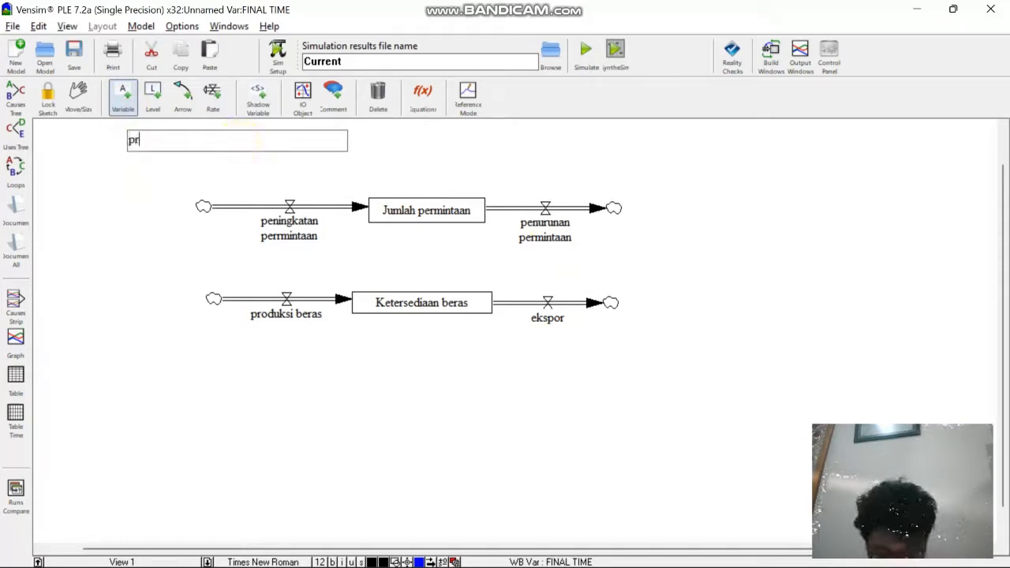
{"action": "type", "text": "esentase peningkatan"}
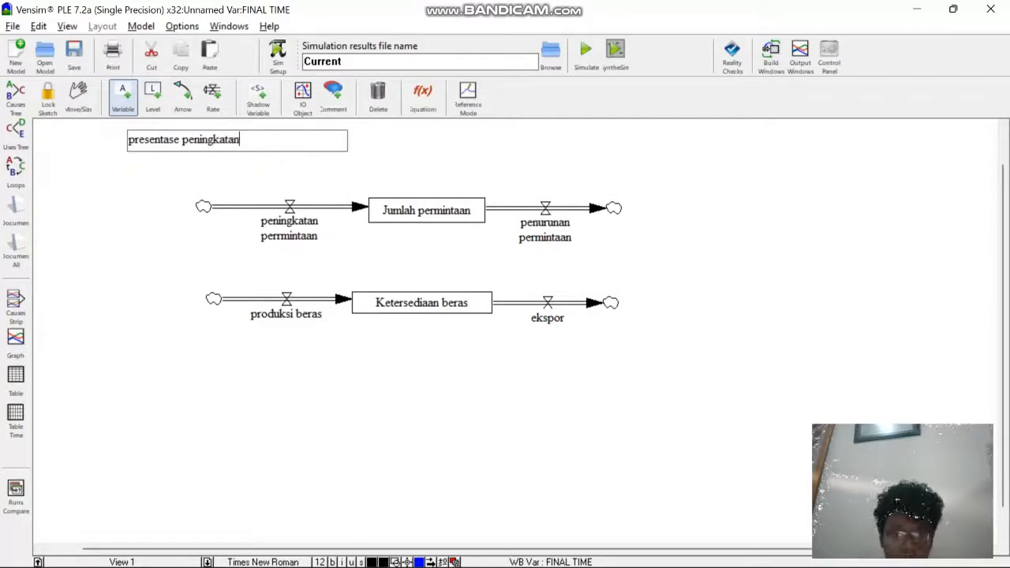
{"action": "key", "text": "Return"}
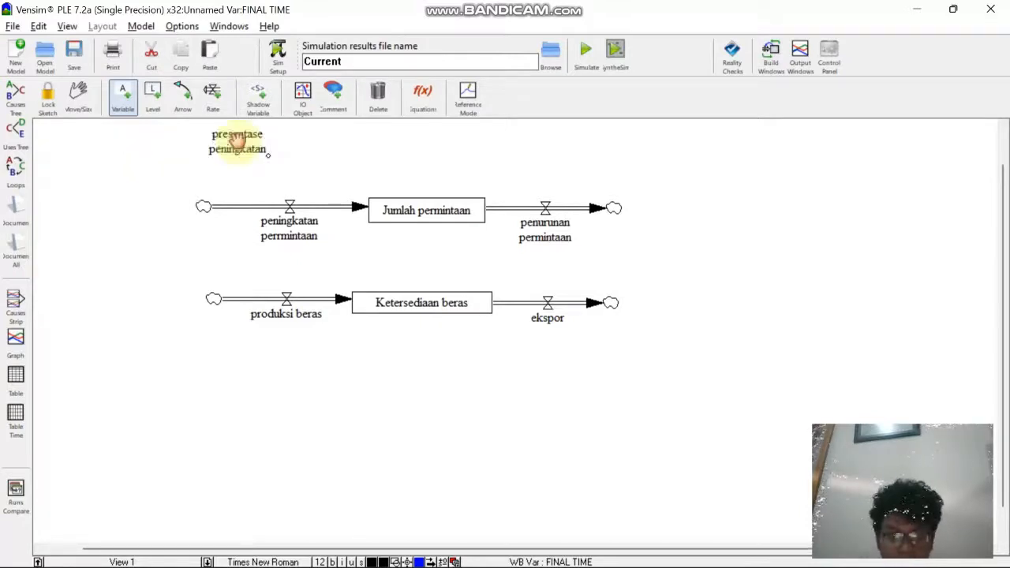
Step: Add a variable named "presentase penurunan" above the "penurunan permintaan" rate
{"action": "left_click", "coordinate": [550, 137]}
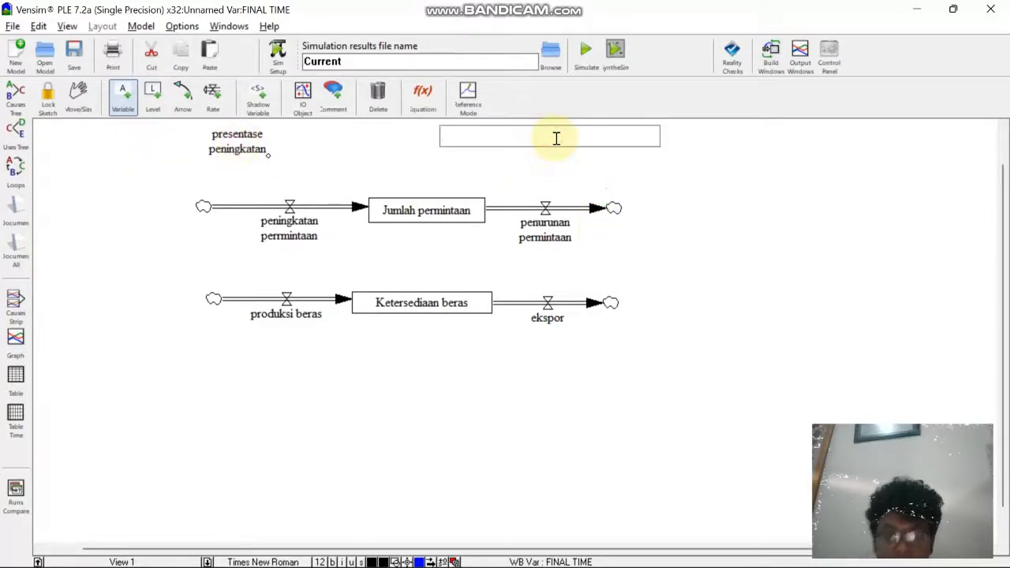
{"action": "type", "text": "p"}
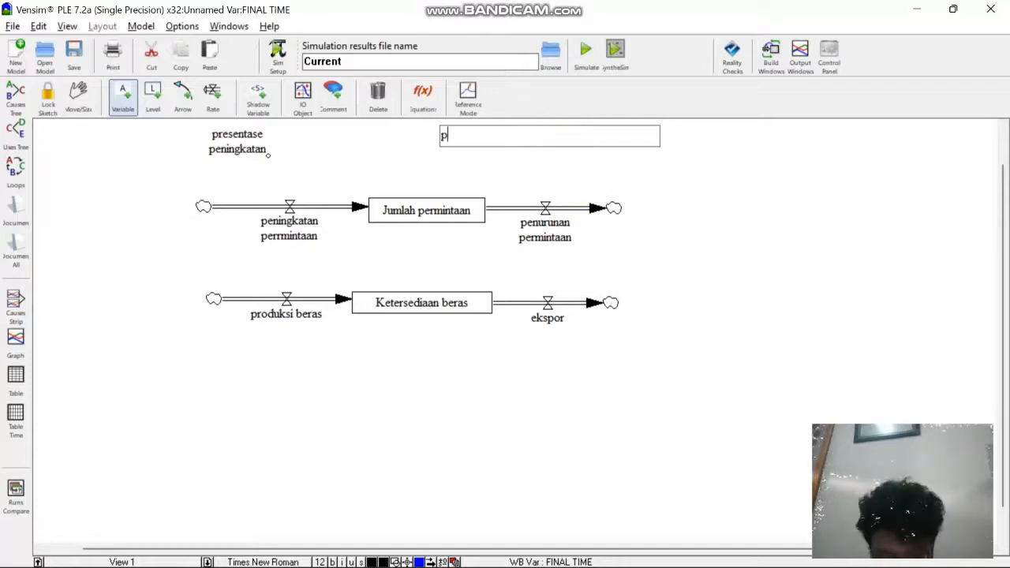
{"action": "type", "text": "resentase penurunan"}
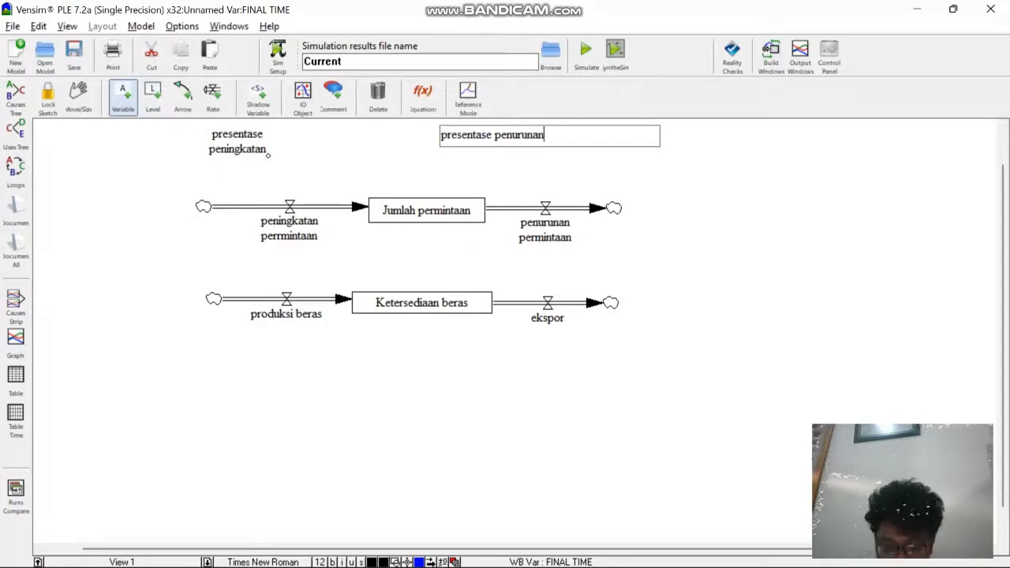
{"action": "key", "text": "Return"}
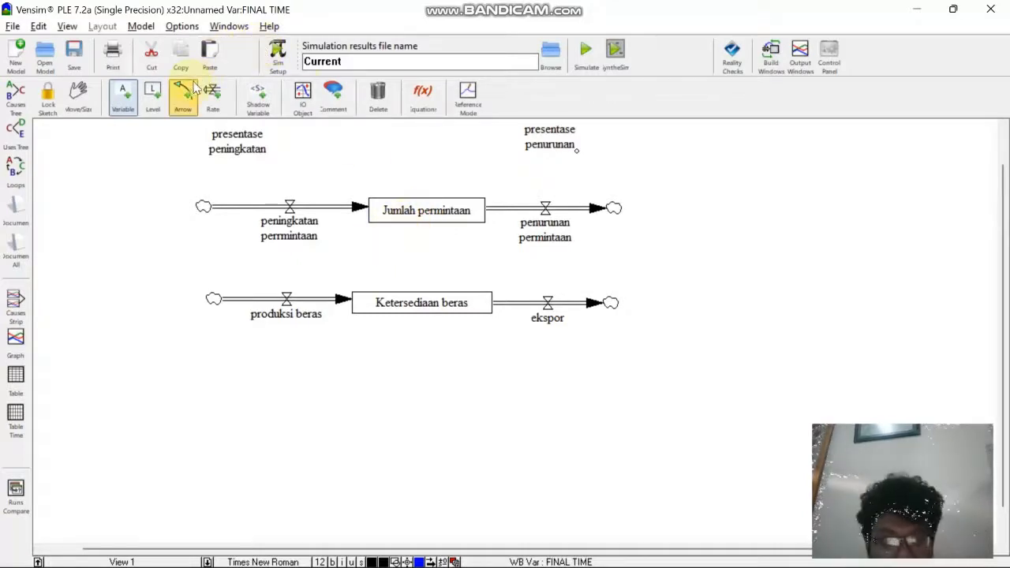
Step: Draw an inflow rate named "impor" from a cloud below up into the "Ketersediaan beras" level
{"action": "left_click", "coordinate": [216, 101]}
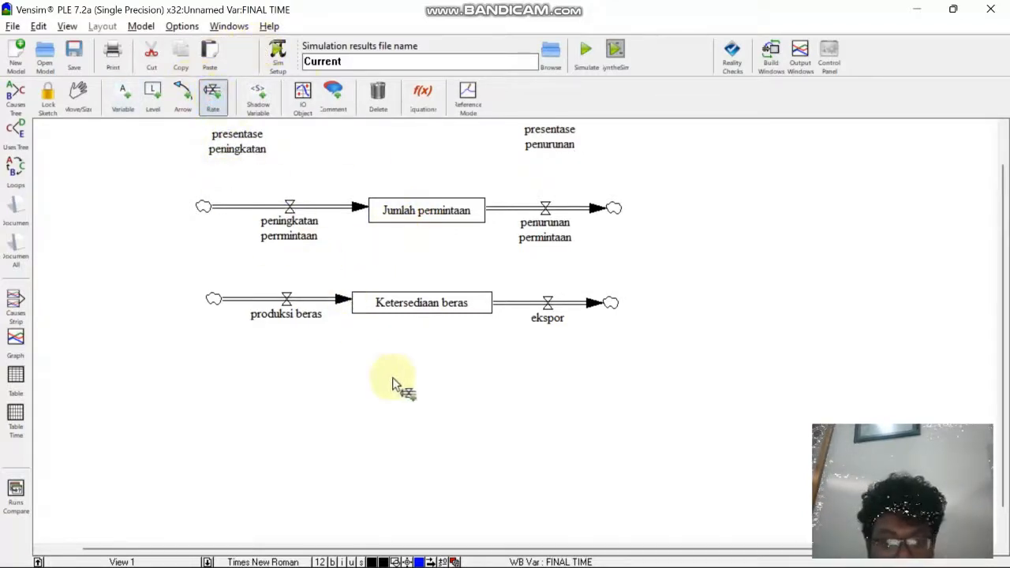
{"action": "left_click", "coordinate": [425, 423]}
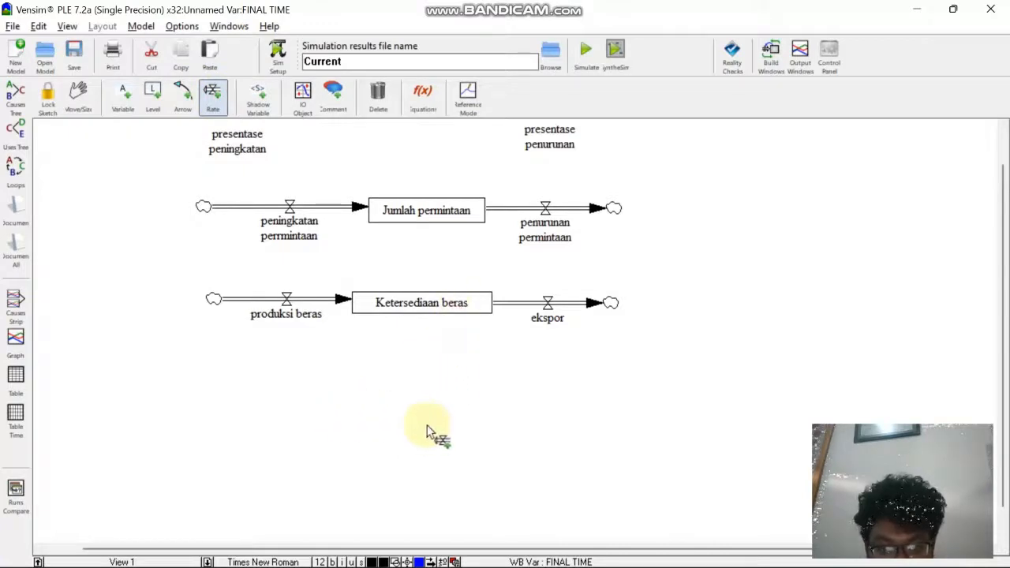
{"action": "left_click", "coordinate": [418, 306]}
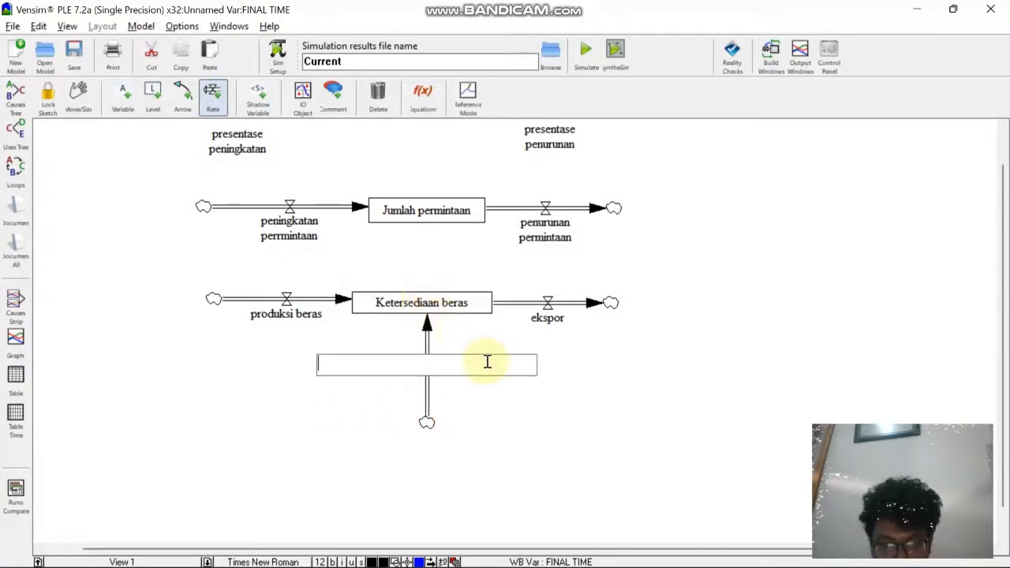
{"action": "type", "text": "impo"}
{"action": "type", "text": "r"}
{"action": "key", "text": "Return"}
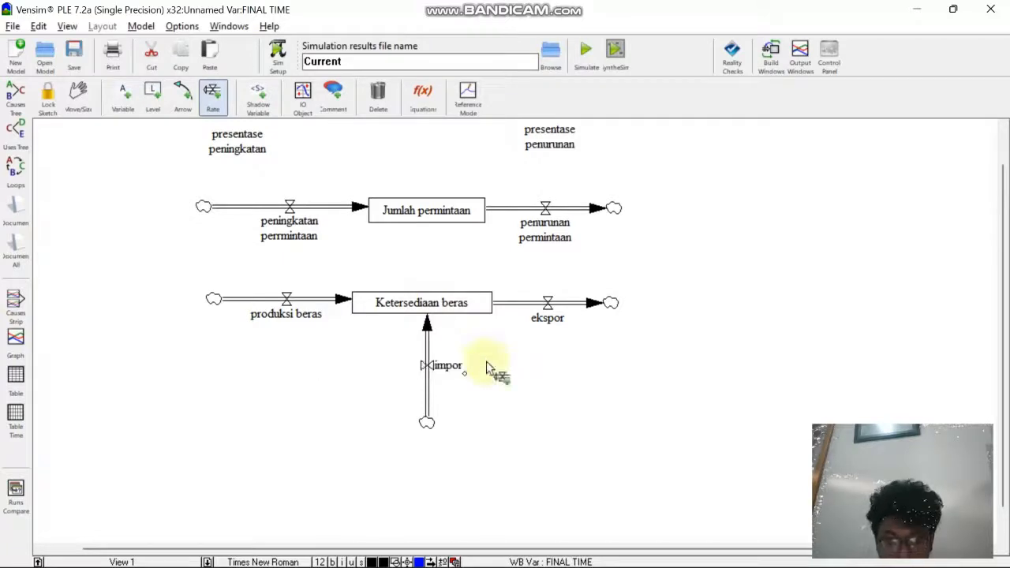
Step: Try to shift the "impor" rate valve slightly right and down, and undo the move
{"action": "left_click", "coordinate": [426, 365]}
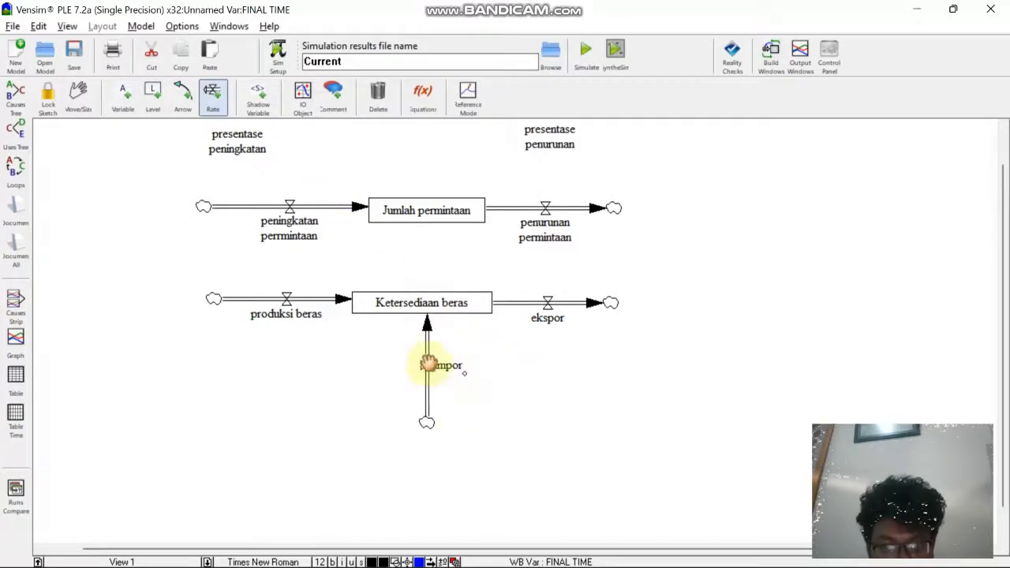
{"action": "left_click_drag", "start_coordinate": [442, 375], "coordinate": [469, 383]}
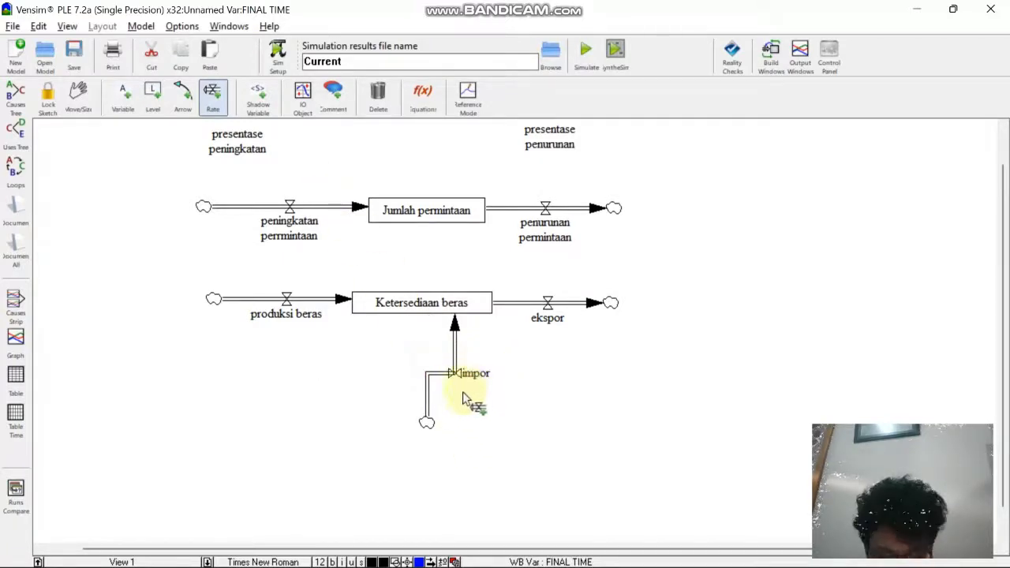
{"action": "key", "text": "ctrl+z"}
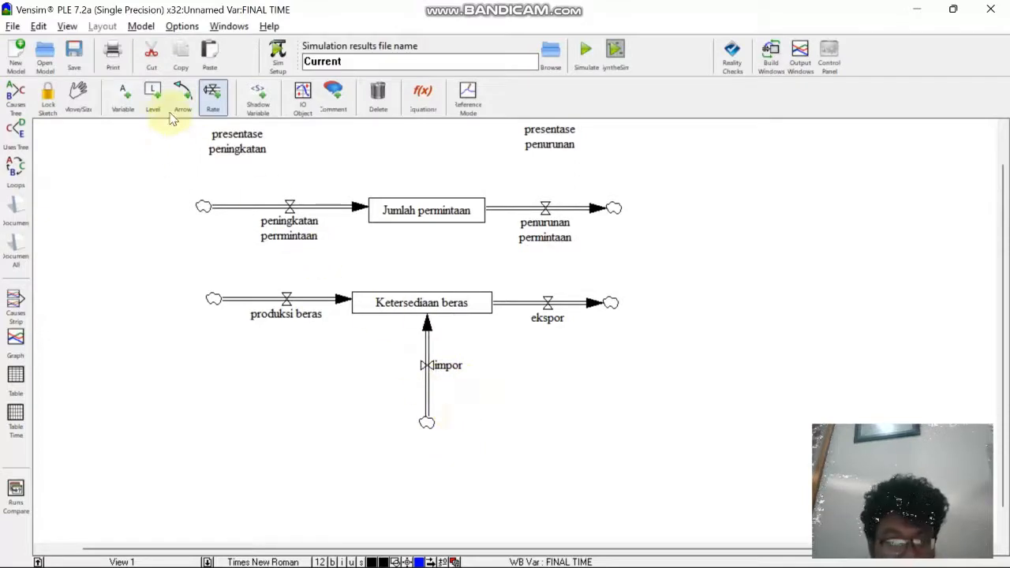
Step: Add a variable named "kapasitas produksi" below and to the left of the "produksi beras" rate
{"action": "left_click", "coordinate": [122, 94]}
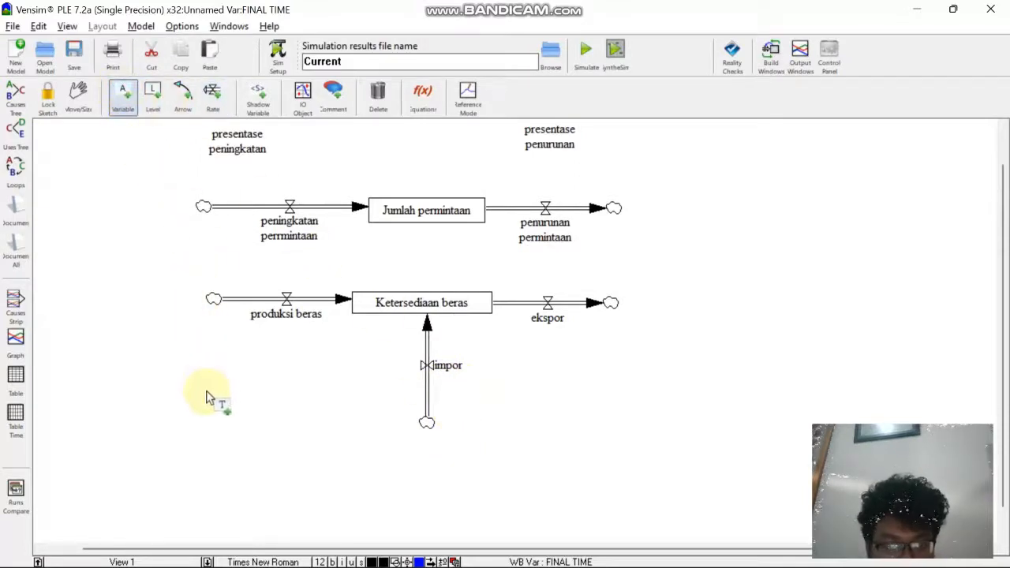
{"action": "left_click", "coordinate": [168, 361]}
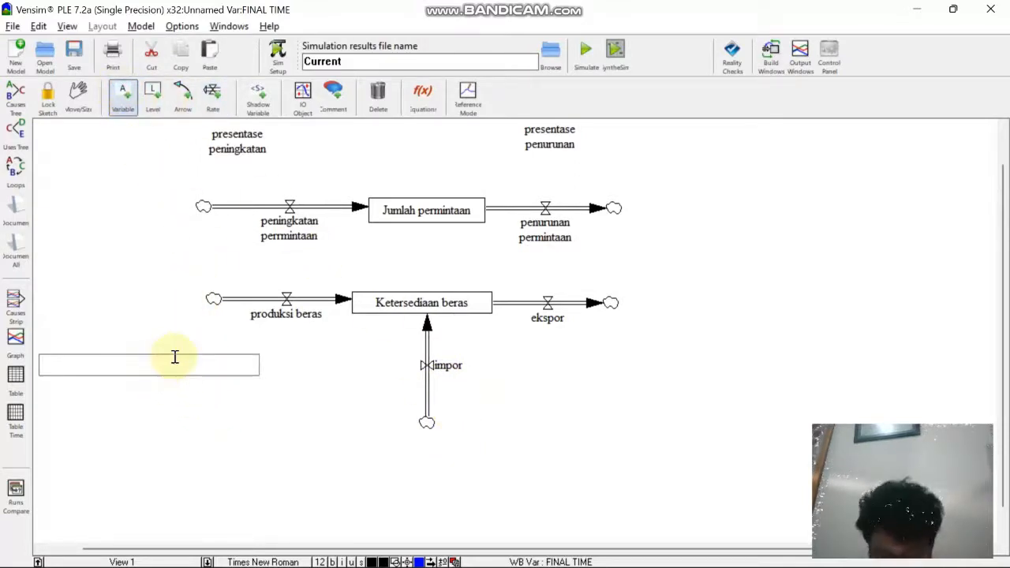
{"action": "type", "text": "kapasitas pr"}
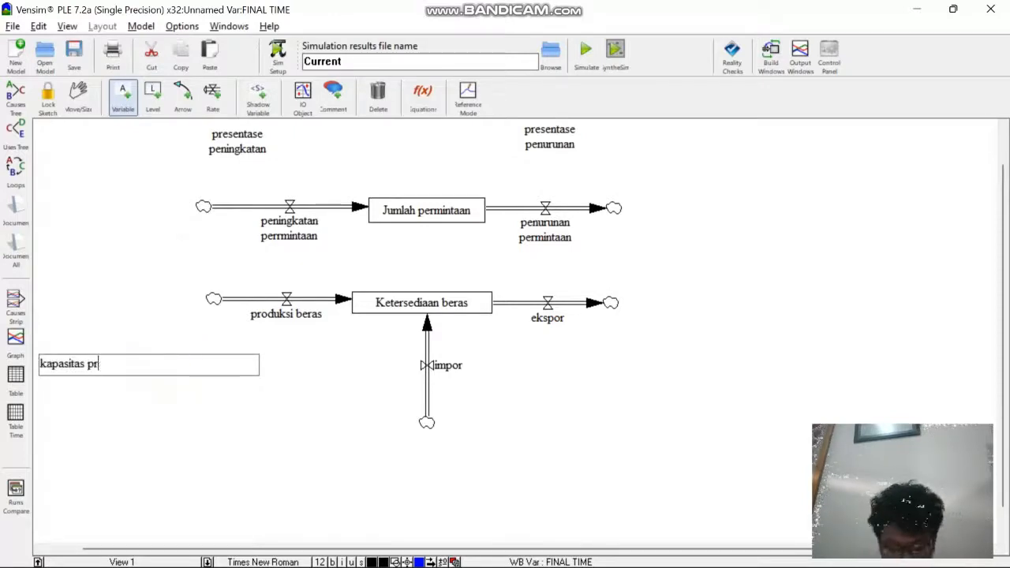
{"action": "type", "text": "oduksi"}
{"action": "key", "text": "Return"}
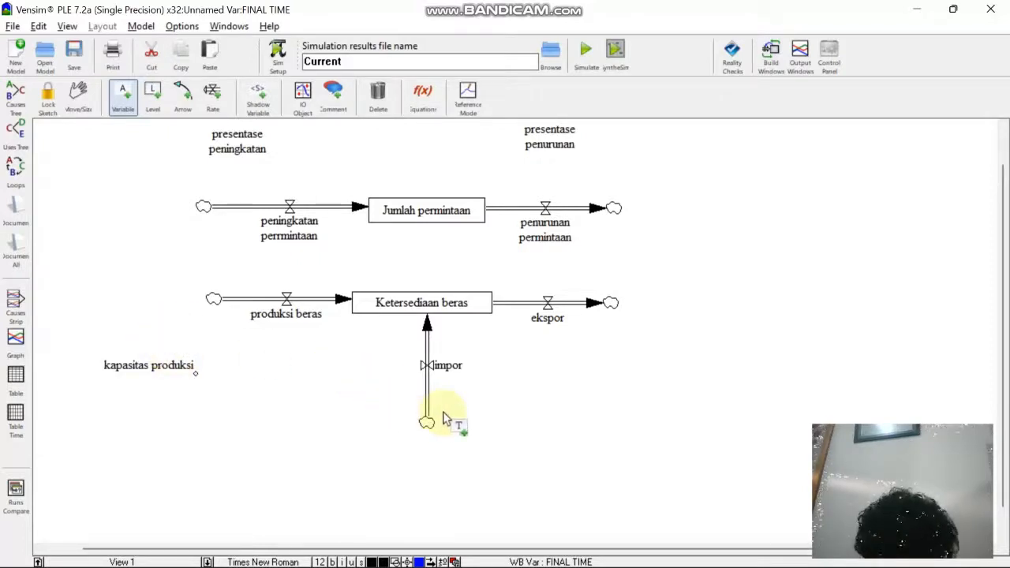
Step: Add a variable "ketersediaan dalam negeri" below the "ekspor" rate and a variable "permintaan pasar" to the lower left of "impor"
{"action": "left_click", "coordinate": [578, 367]}
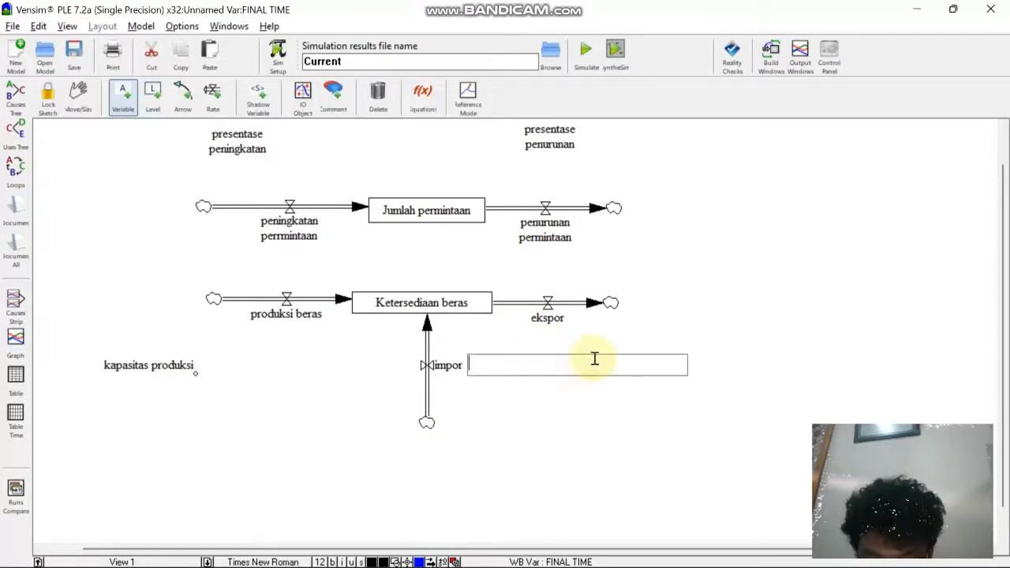
{"action": "type", "text": "ketersediaan dalam negeri"}
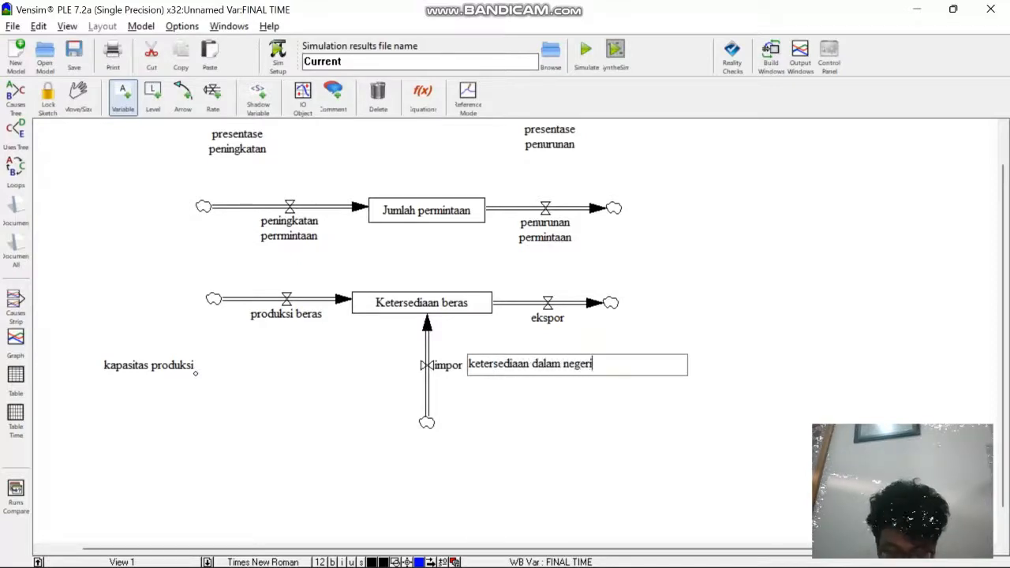
{"action": "key", "text": "Return"}
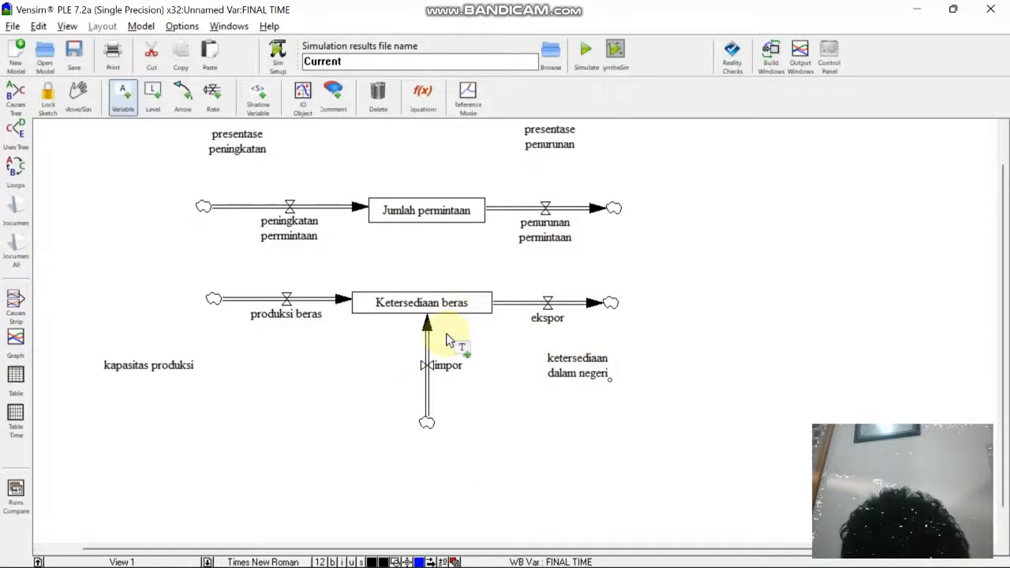
{"action": "left_click", "coordinate": [314, 440]}
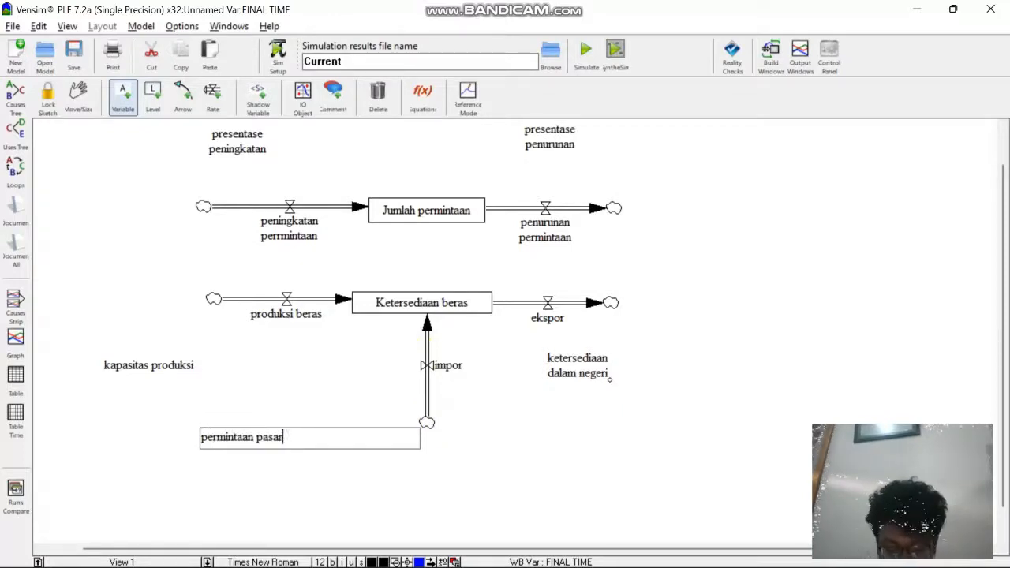
{"action": "type", "text": "permintaan pasar"}
{"action": "key", "text": "Return"}
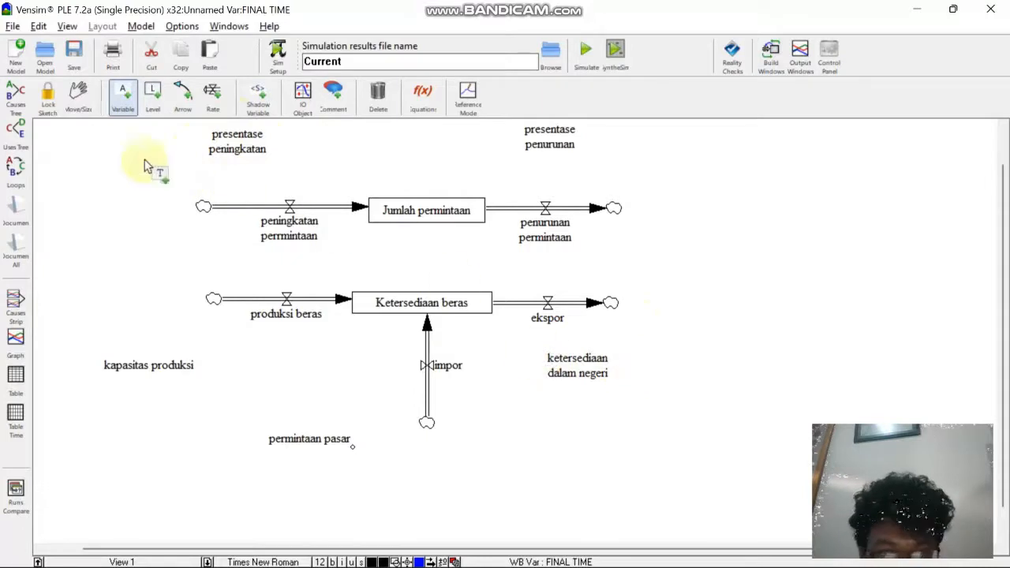
Step: Draw arrows from "presentase peningkatan" to the "peningkatan perrmintaan" valve and from "presentase penurunan" to the "penurunan permintaan" valve
{"action": "left_click", "coordinate": [182, 100]}
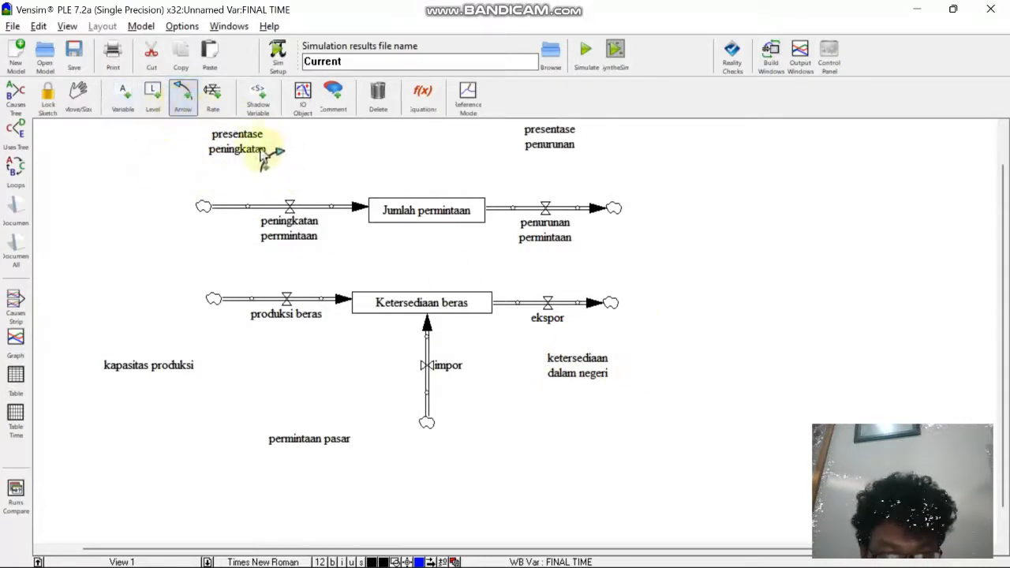
{"action": "left_click", "coordinate": [246, 140]}
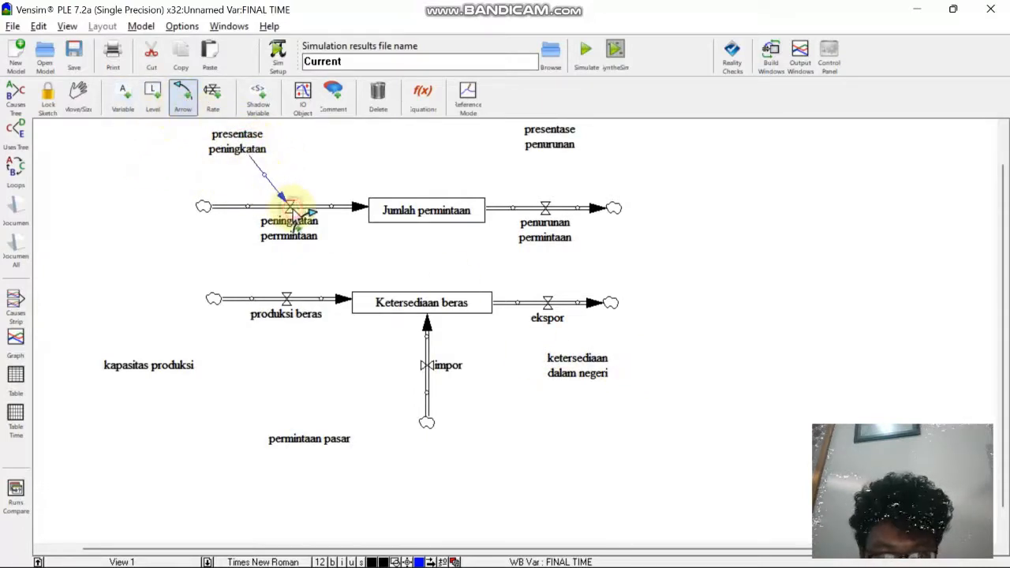
{"action": "left_click", "coordinate": [287, 204]}
{"action": "left_click", "coordinate": [572, 139]}
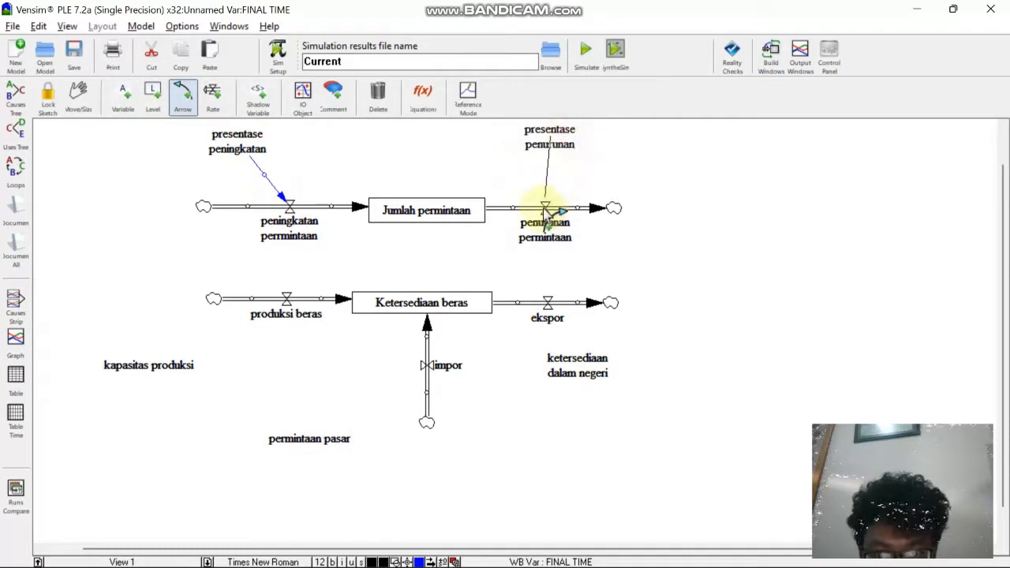
{"action": "left_click", "coordinate": [545, 210]}
Step: Draw arrows from "ketersediaan dalam negeri" to the "ekspor" valve and from "permintaan pasar" to the "impor" valve
{"action": "left_click", "coordinate": [578, 363]}
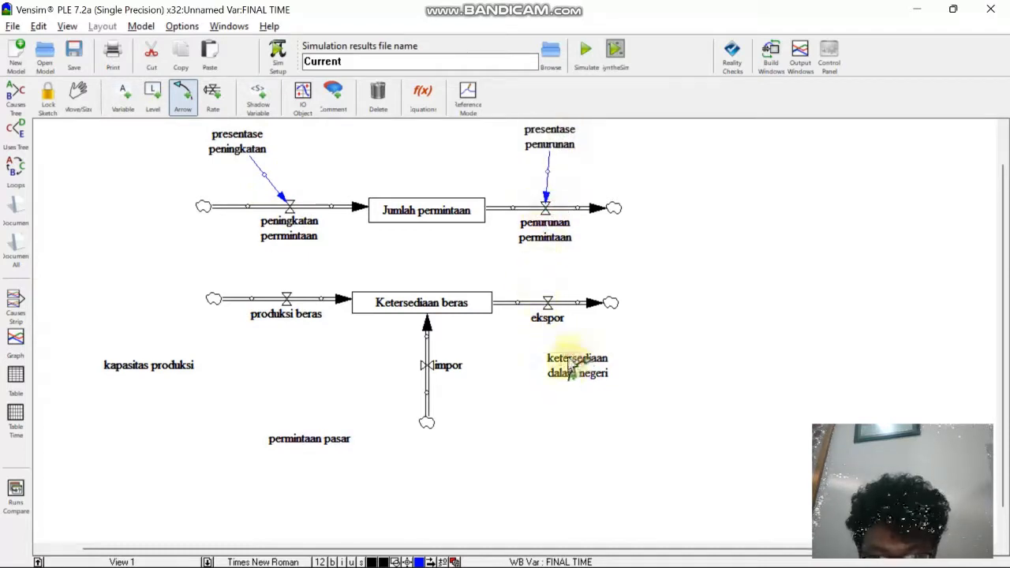
{"action": "left_click", "coordinate": [549, 306]}
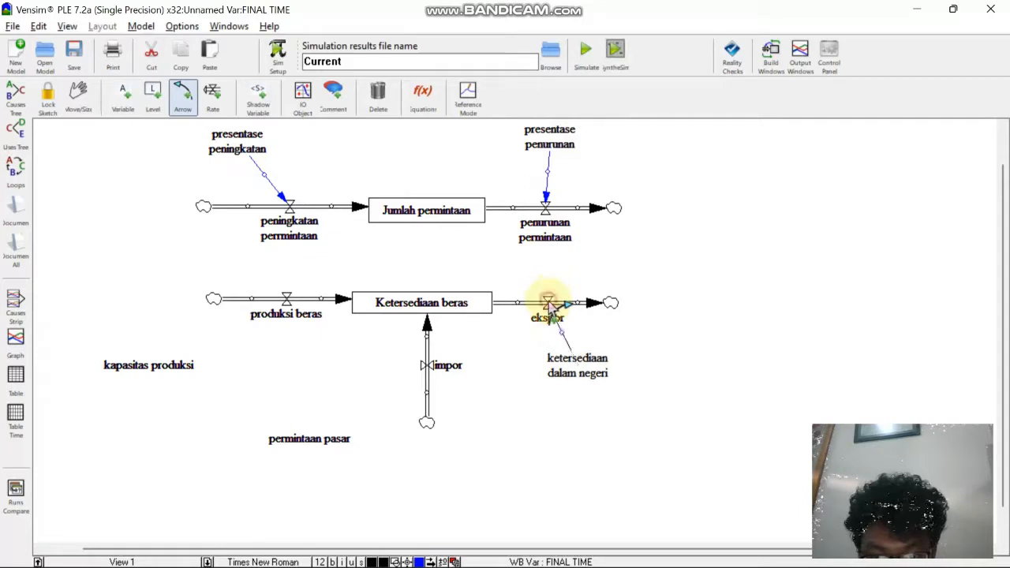
{"action": "left_click", "coordinate": [308, 440]}
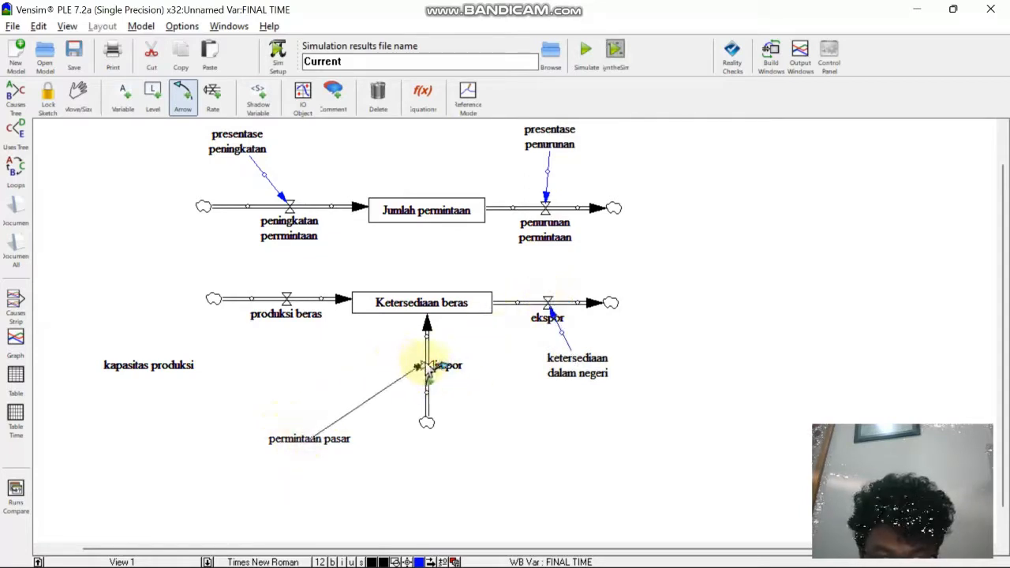
{"action": "left_click", "coordinate": [426, 366]}
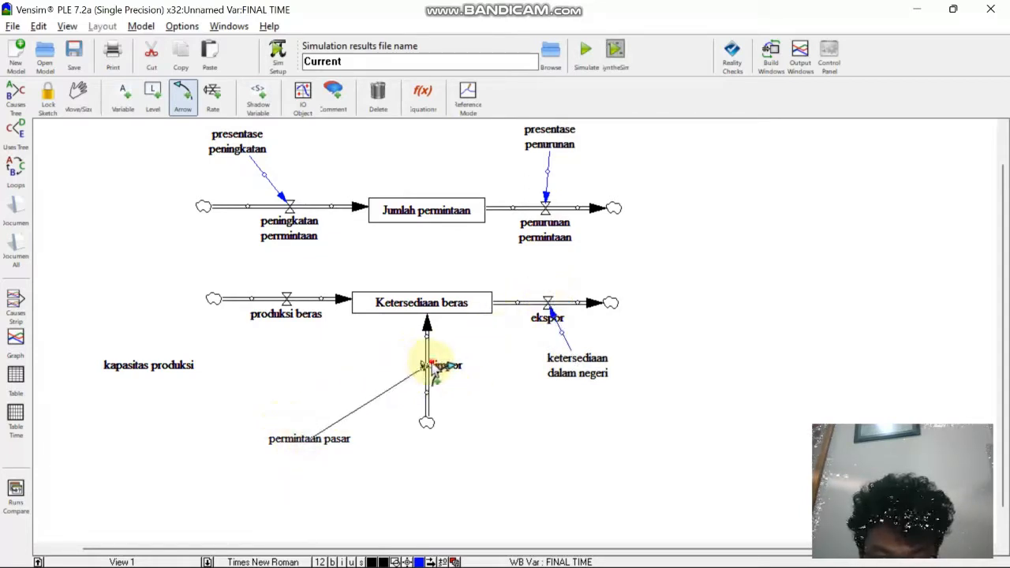
Step: Draw arrows from "kapasitas produksi" to the "produksi beras" valve and from "Jumlah permintaan" to "Ketersediaan beras"
{"action": "left_click", "coordinate": [182, 365]}
{"action": "left_click", "coordinate": [286, 297]}
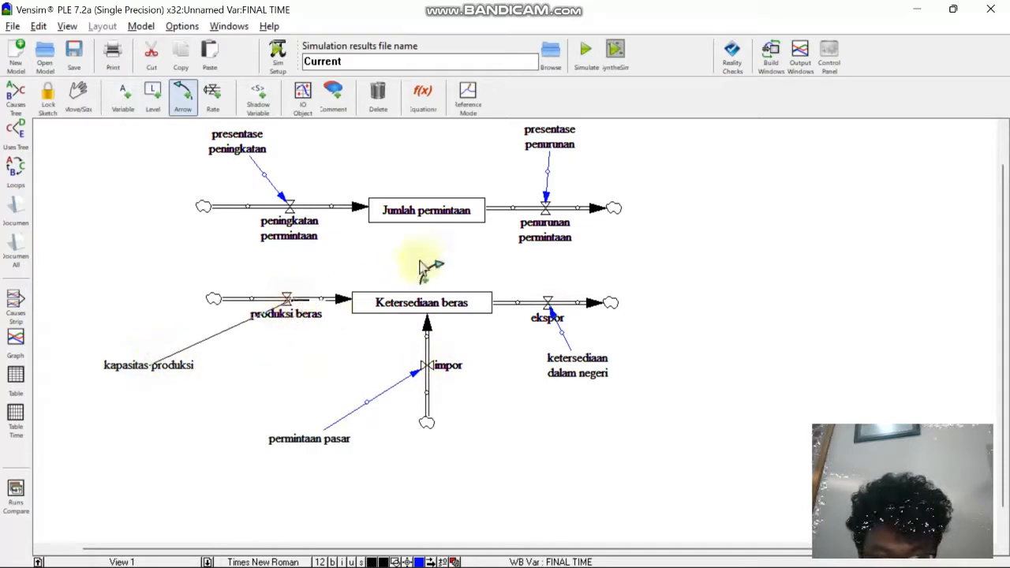
{"action": "left_click", "coordinate": [304, 307]}
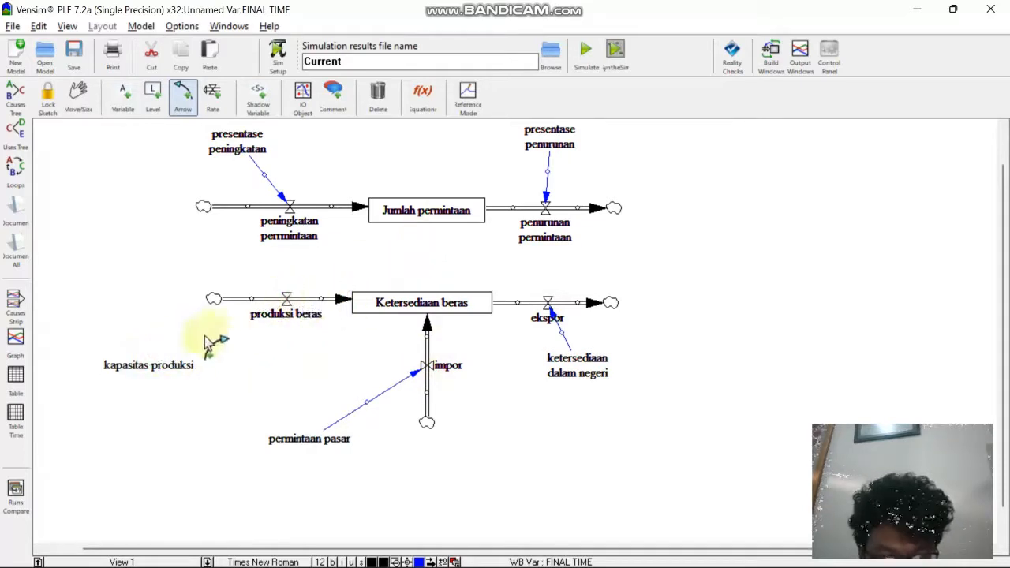
{"action": "left_click", "coordinate": [178, 365]}
{"action": "left_click", "coordinate": [286, 299]}
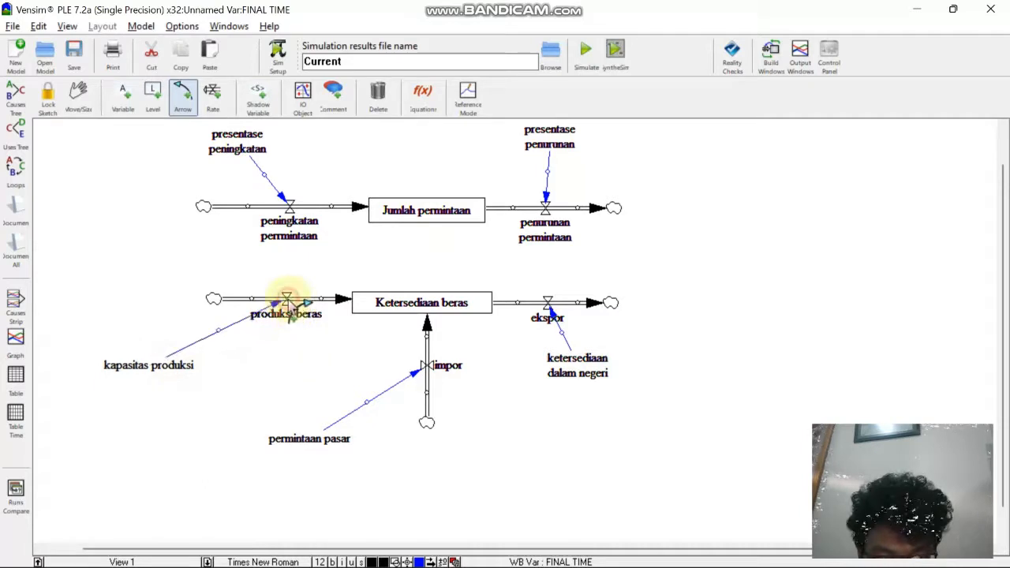
{"action": "left_click", "coordinate": [428, 211]}
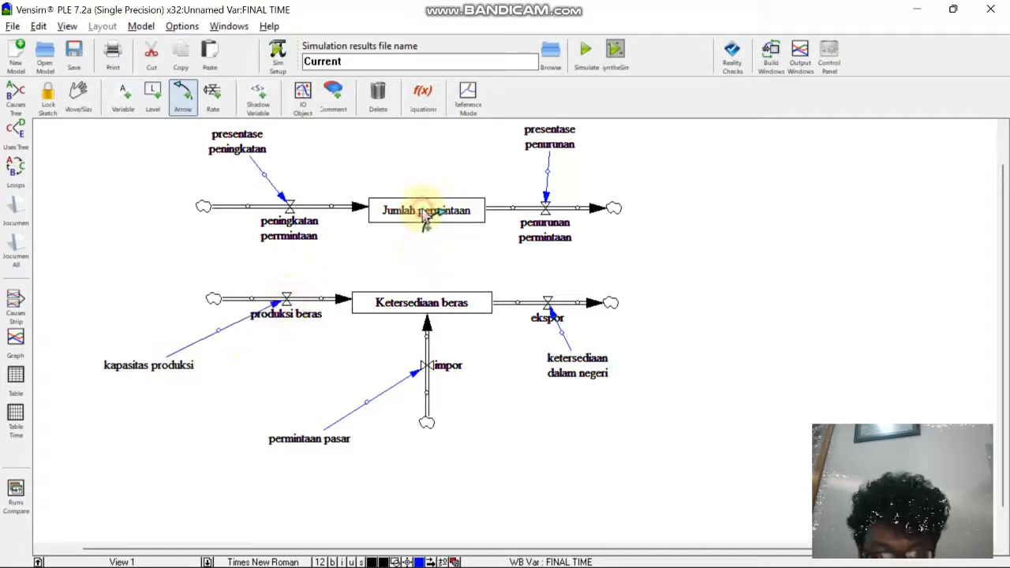
{"action": "left_click", "coordinate": [432, 309]}
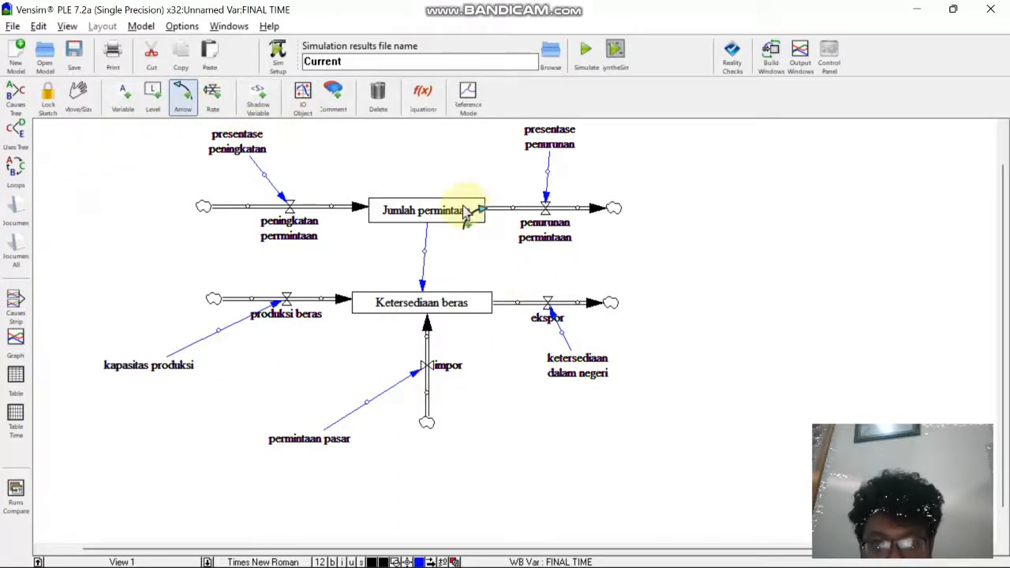
Step: Define "presentase peningkatan" as a constant of 5 with the unit "persen"
{"action": "left_click", "coordinate": [423, 94]}
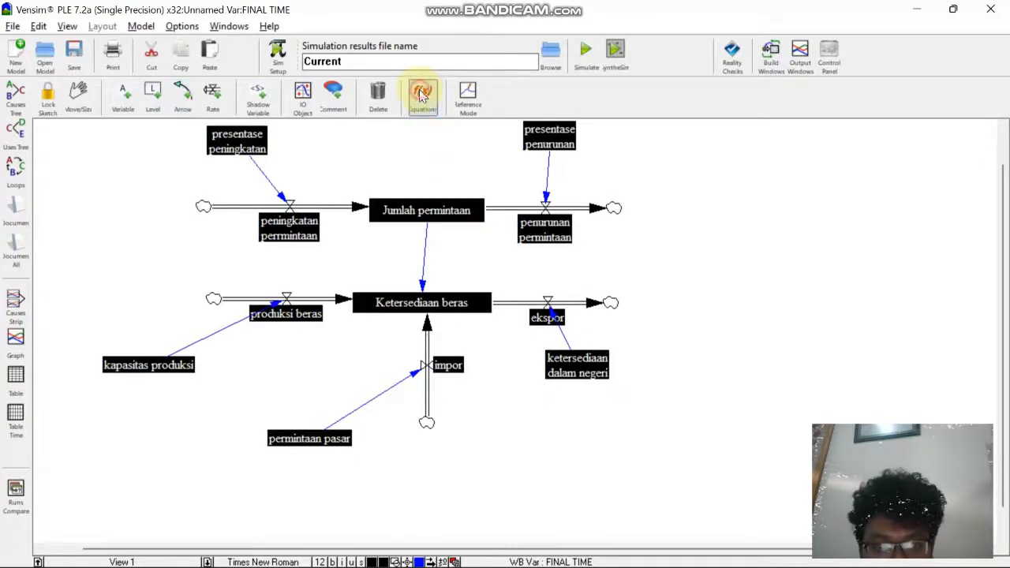
{"action": "left_click", "coordinate": [236, 142]}
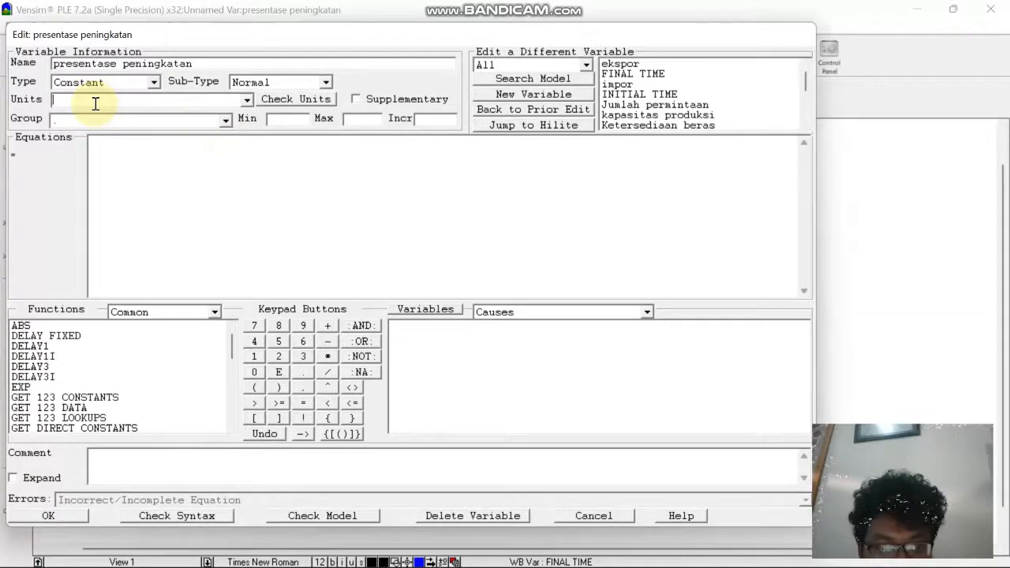
{"action": "type", "text": "persen"}
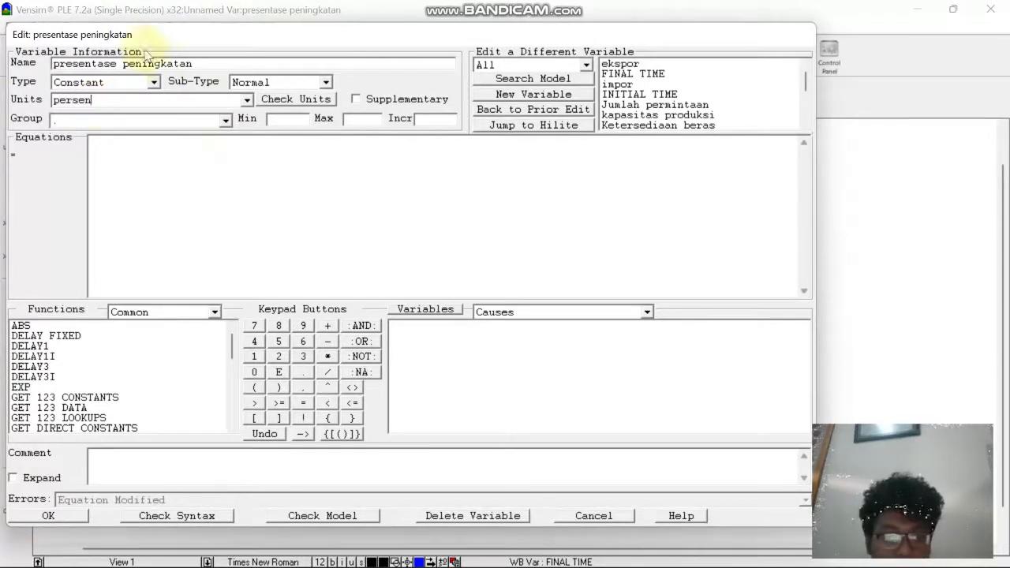
{"action": "left_click", "coordinate": [213, 158]}
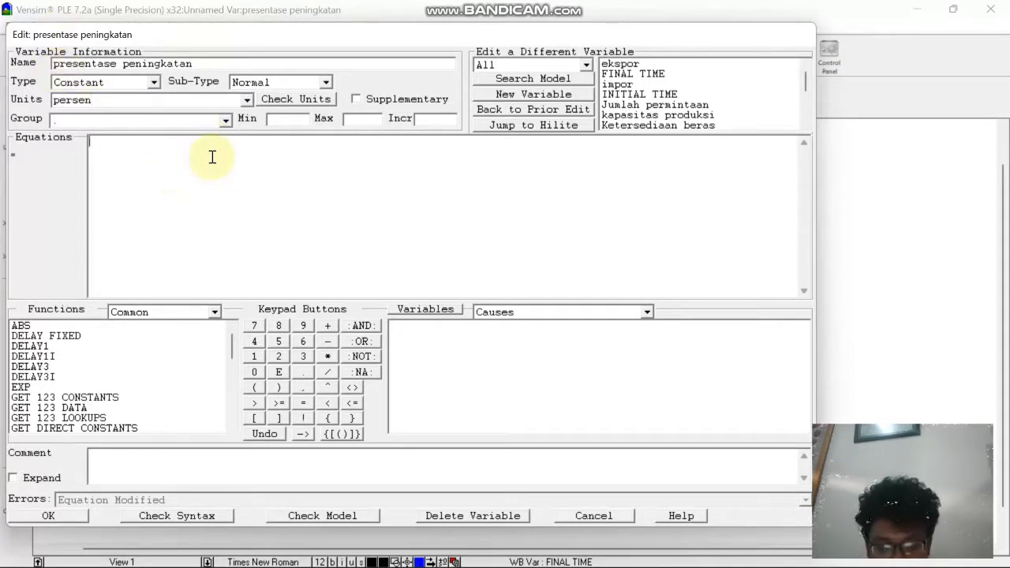
{"action": "type", "text": "5"}
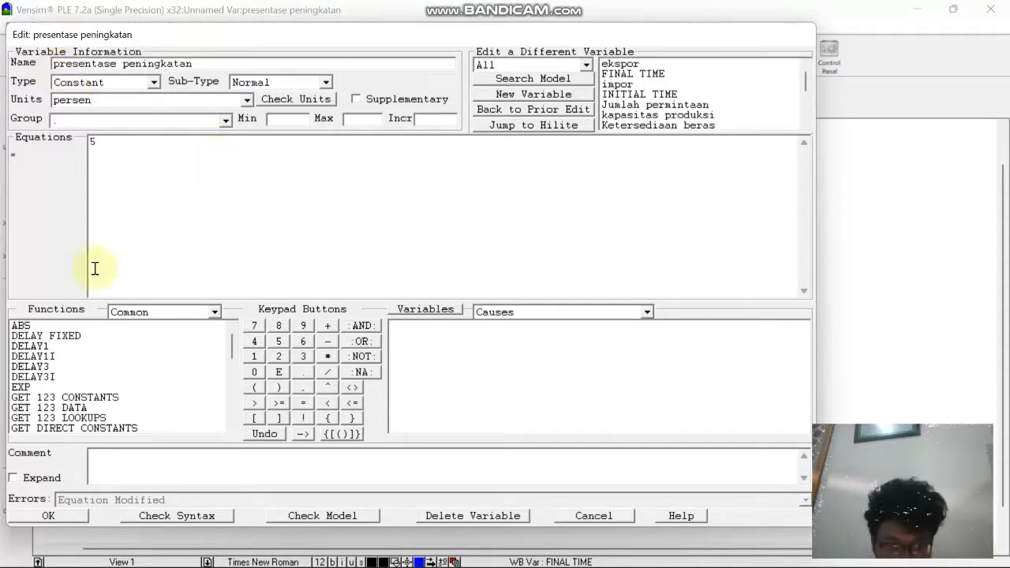
{"action": "left_click", "coordinate": [82, 523]}
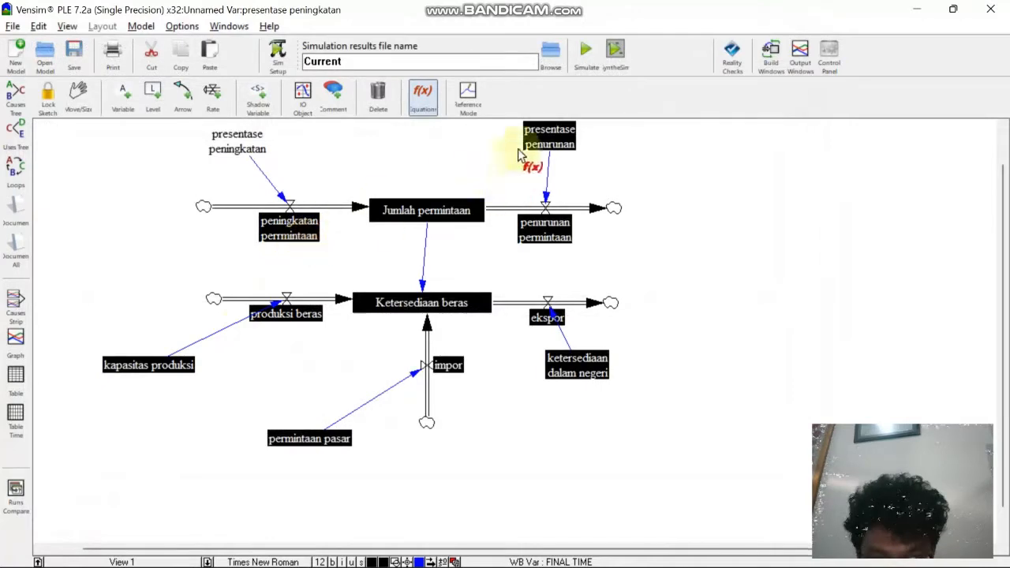
Step: Define "presentase penurunan" as a constant of 1 with the unit "persen"
{"action": "left_click", "coordinate": [548, 137]}
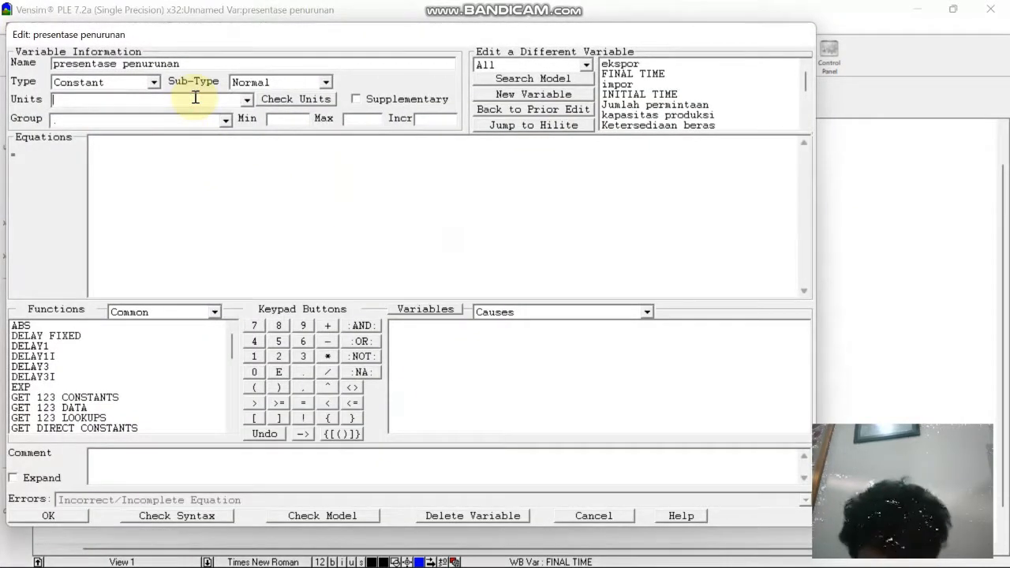
{"action": "type", "text": "persen"}
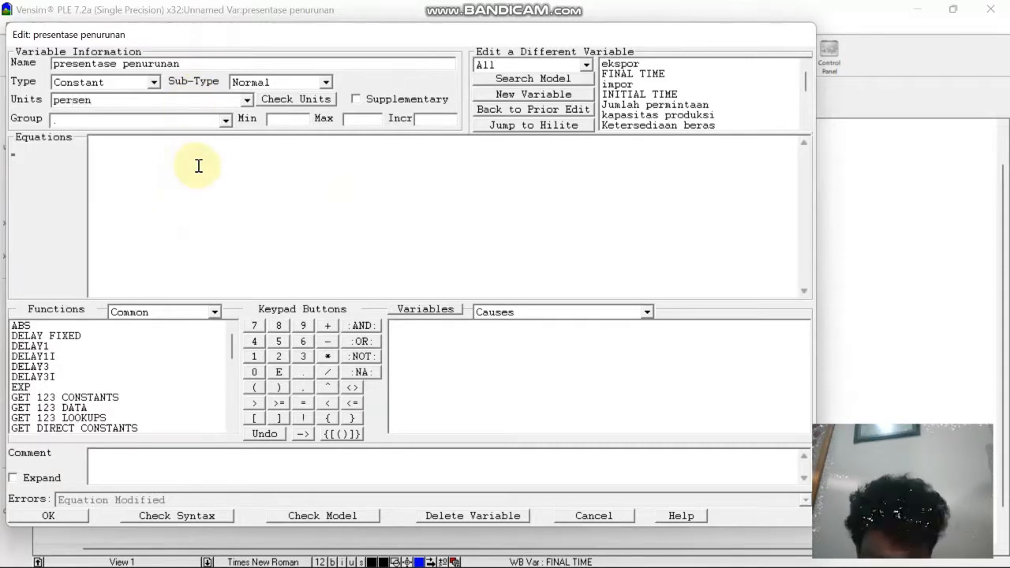
{"action": "type", "text": "1"}
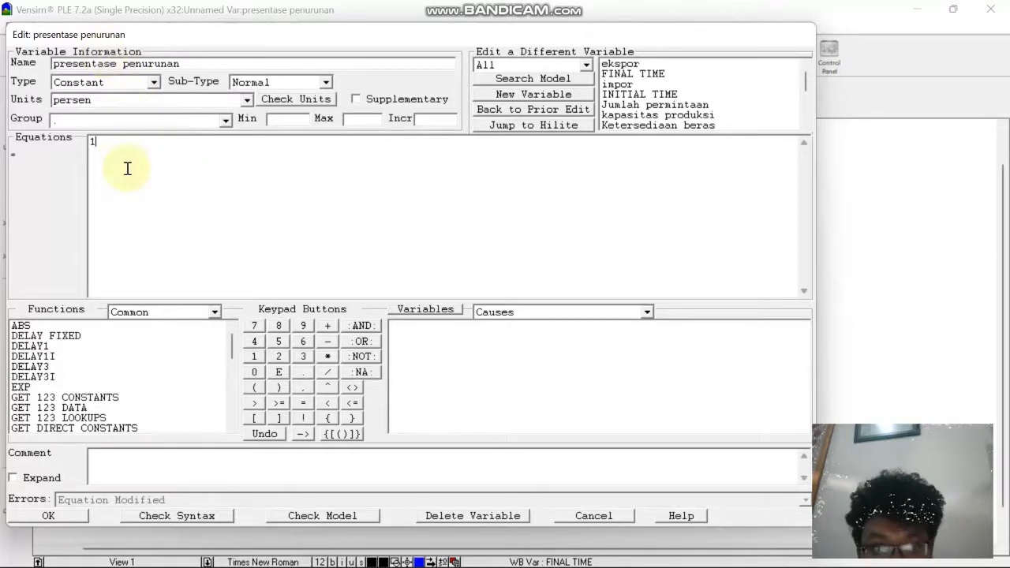
{"action": "left_click", "coordinate": [80, 516]}
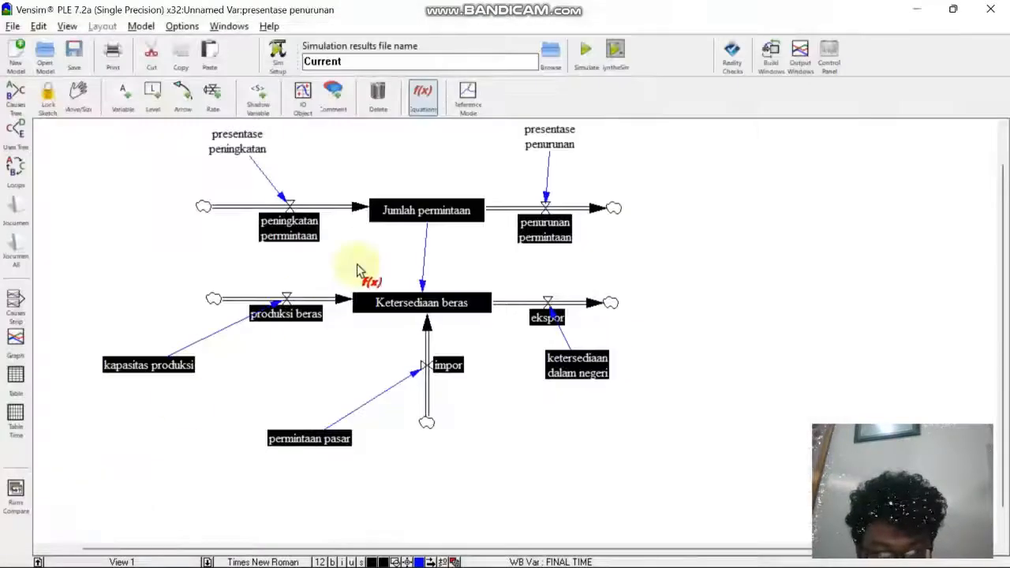
Step: Set the "peningkatan perrmintaan" rate's unit to "ton" and its equation to the variable "presentase peningkatan"
{"action": "left_click", "coordinate": [304, 229]}
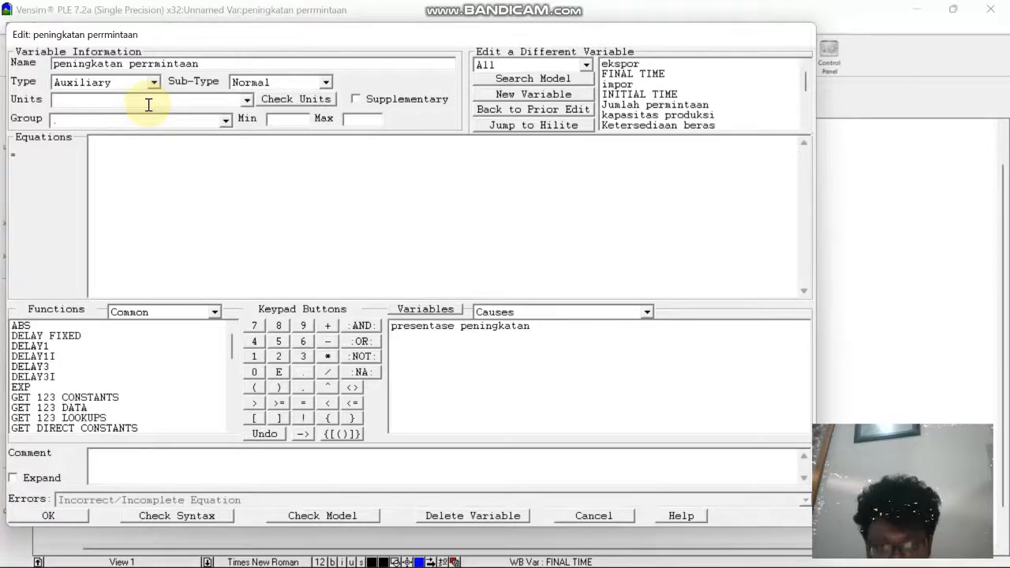
{"action": "type", "text": "ton"}
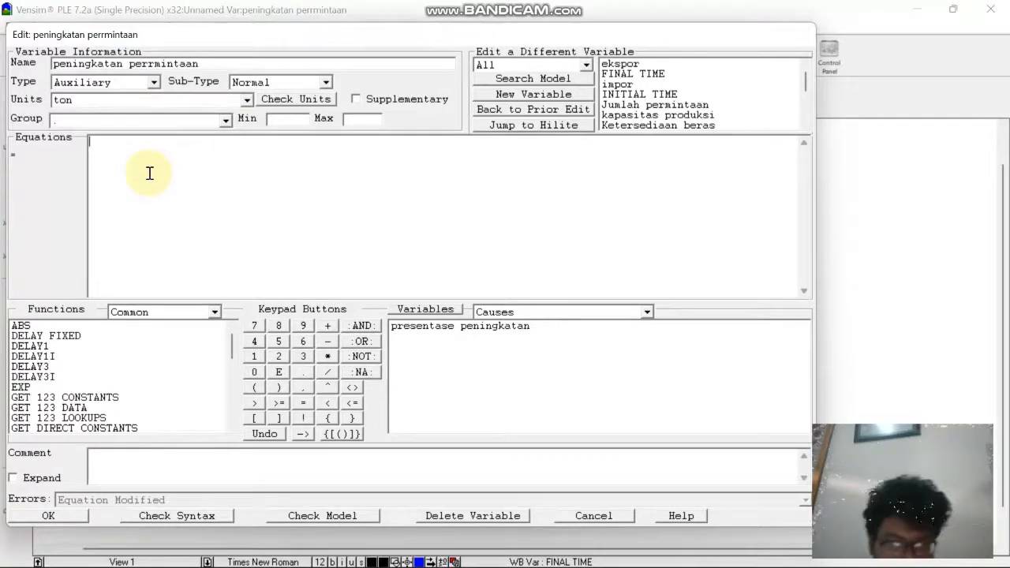
{"action": "left_click", "coordinate": [424, 335]}
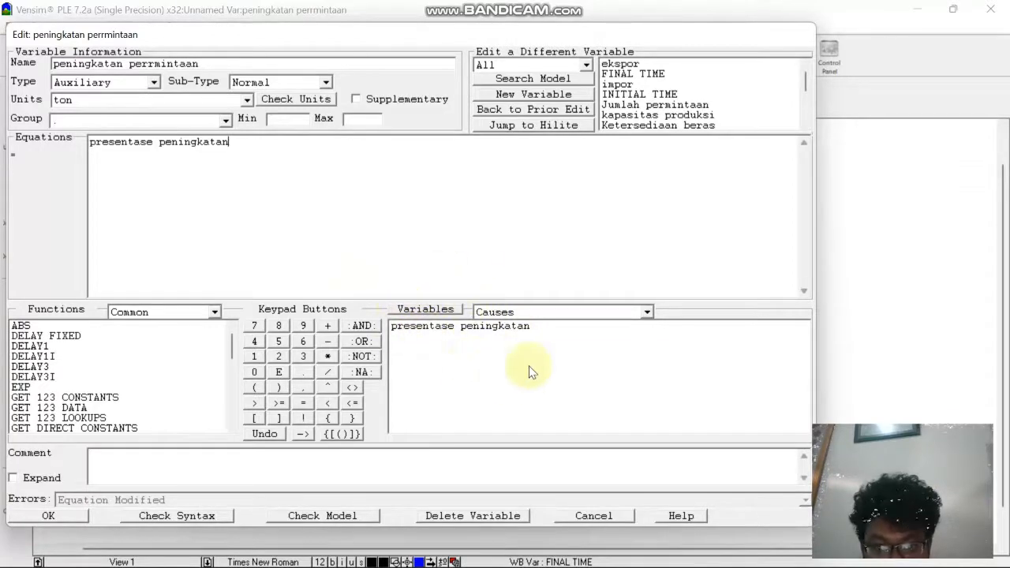
{"action": "left_click", "coordinate": [79, 518]}
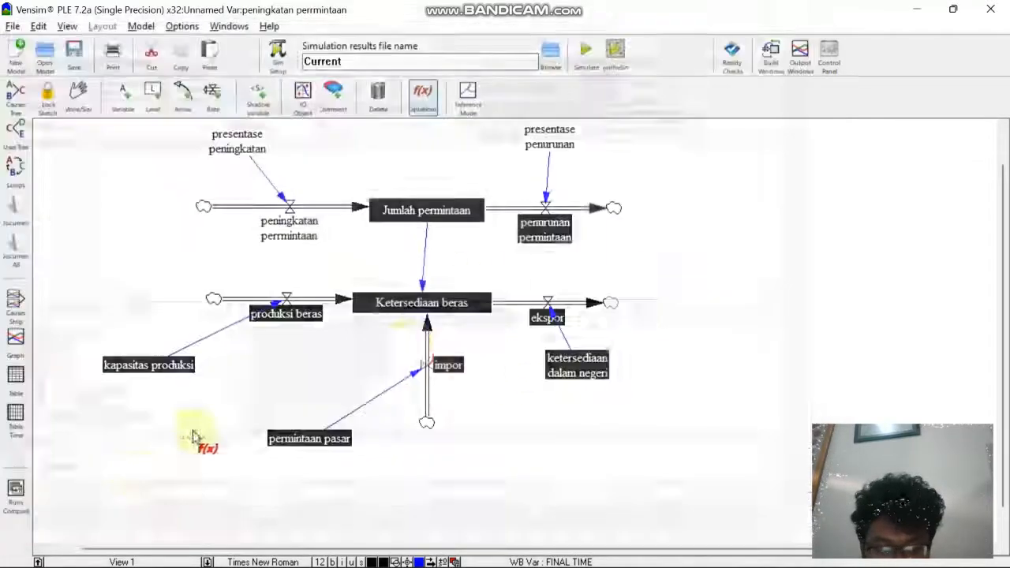
Step: Set the "penurunan permintaan" rate's unit to "ton" and its equation to the variable "presentase penurunan"
{"action": "left_click", "coordinate": [545, 231]}
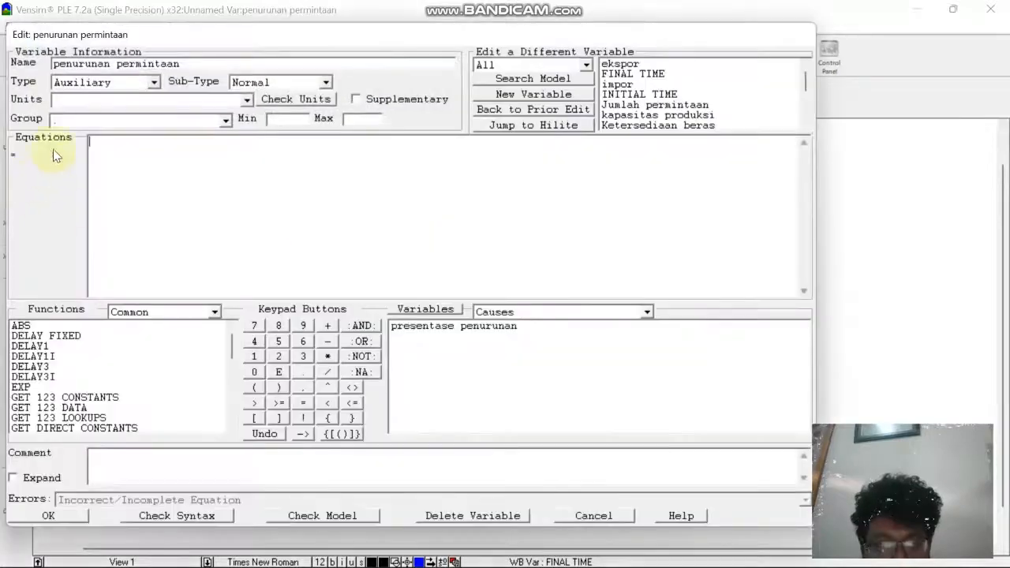
{"action": "left_click", "coordinate": [115, 100]}
{"action": "type", "text": "ton"}
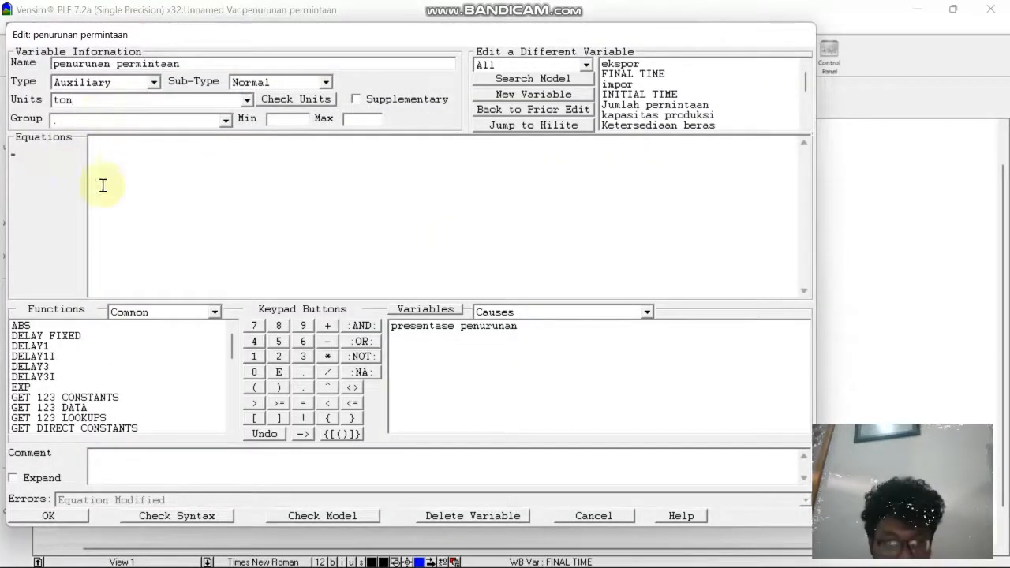
{"action": "left_click", "coordinate": [164, 151]}
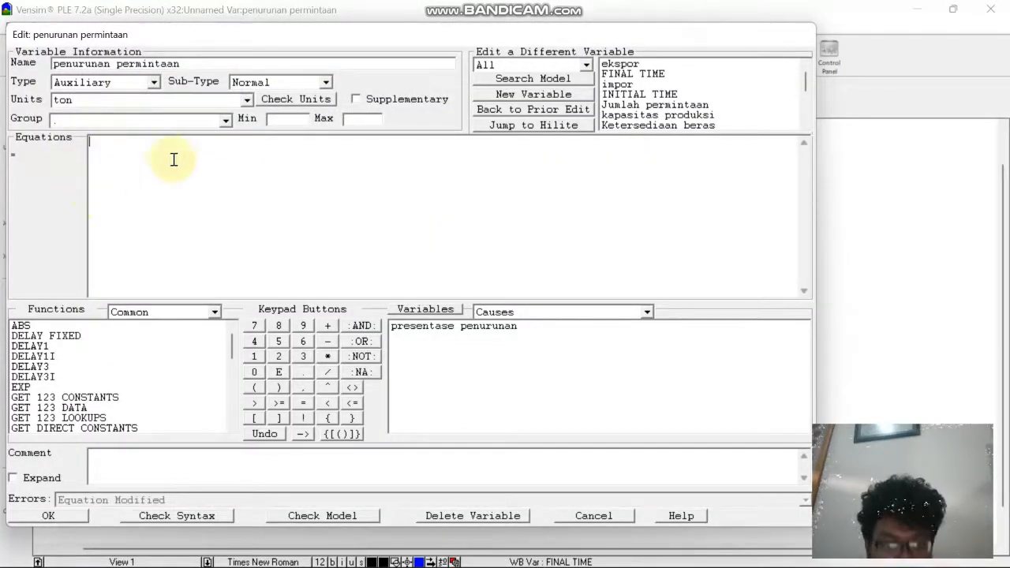
{"action": "left_click", "coordinate": [417, 330]}
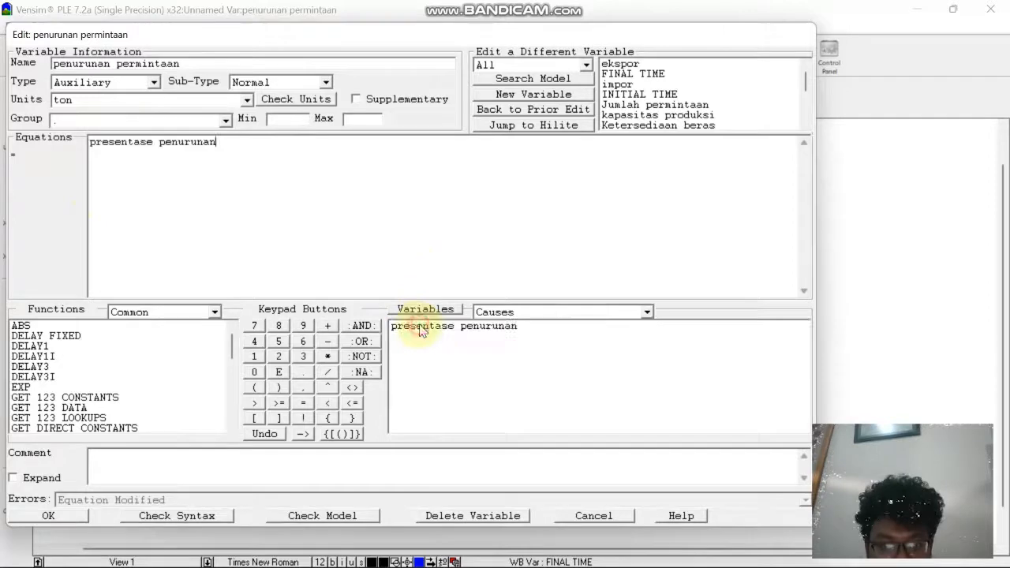
{"action": "left_click", "coordinate": [49, 516]}
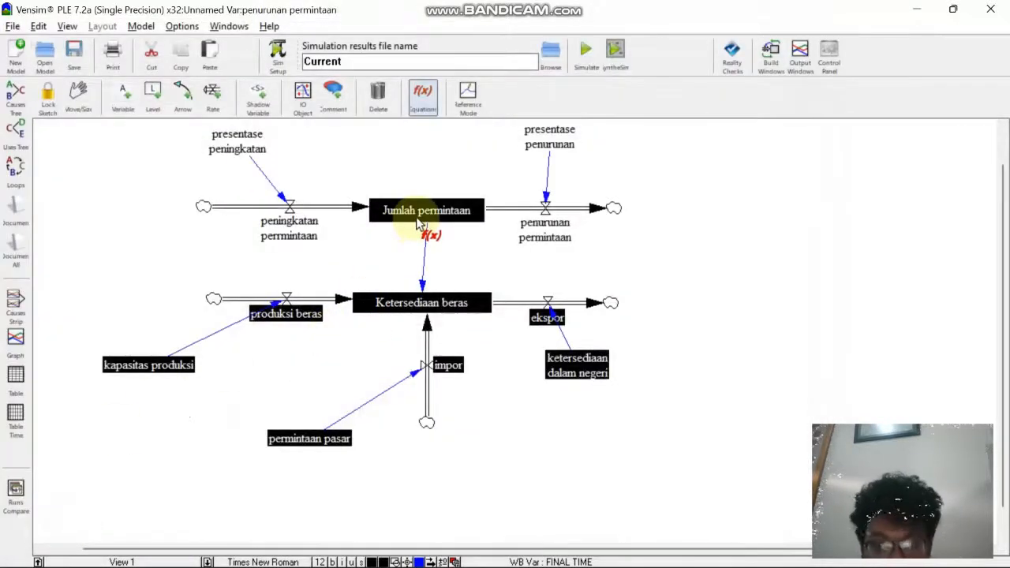
Step: Set the "Jumlah permintaan" level's unit to "ton" and its initial value to 3000, keeping the default inflow-minus-outflow equation
{"action": "left_click", "coordinate": [419, 221]}
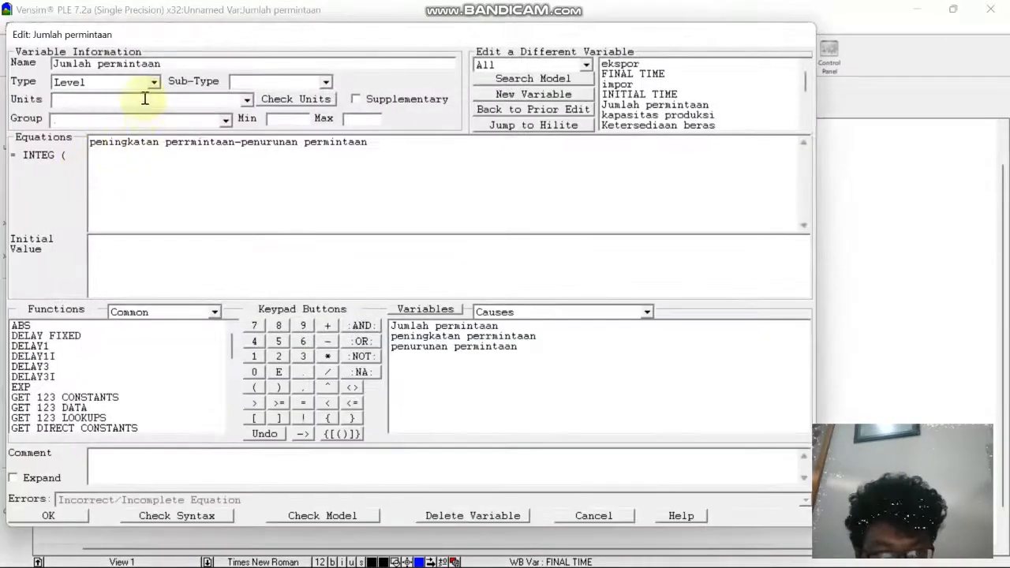
{"action": "left_click", "coordinate": [145, 98]}
{"action": "type", "text": "ton"}
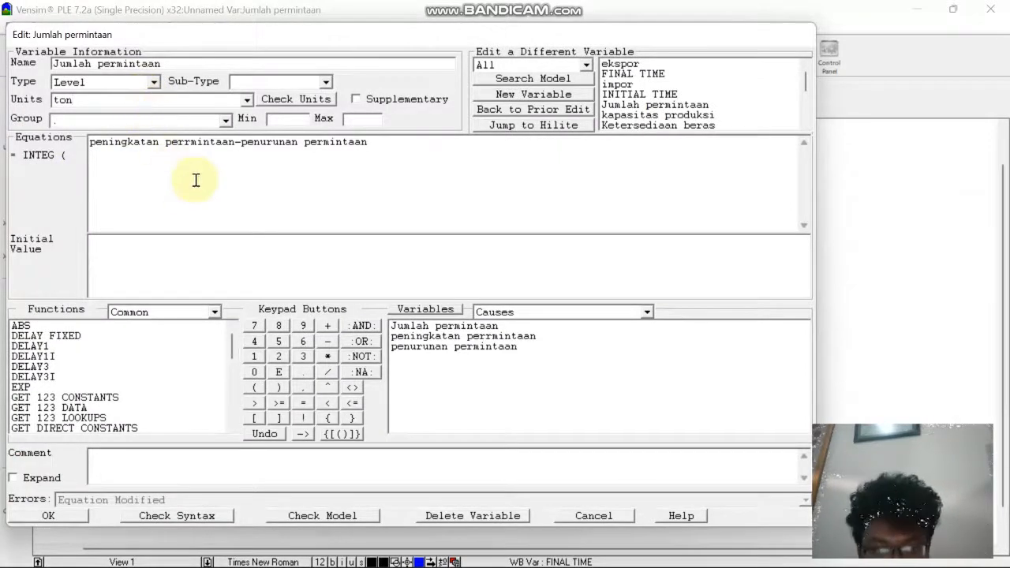
{"action": "left_click", "coordinate": [99, 158]}
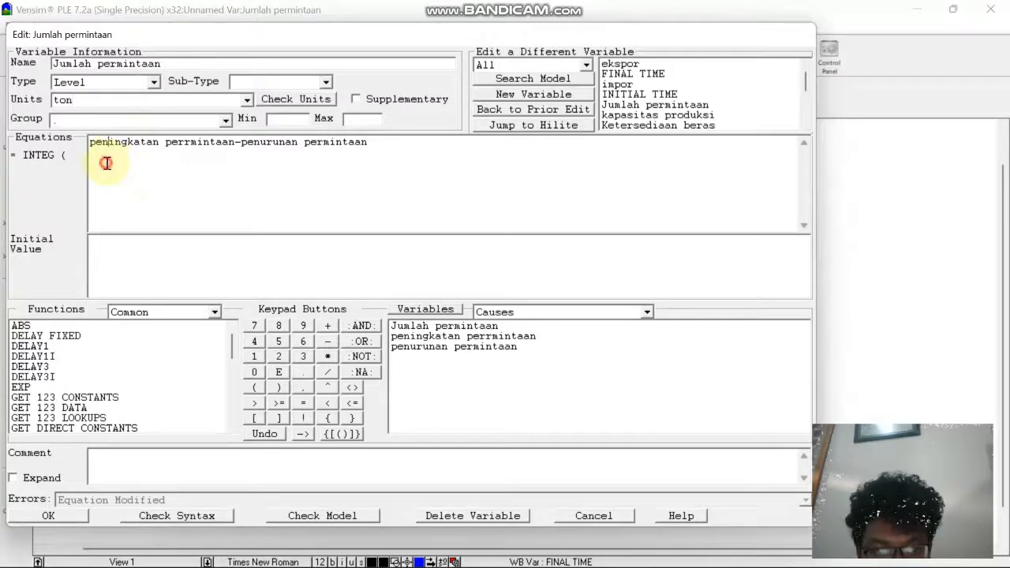
{"action": "left_click_drag", "start_coordinate": [91, 150], "coordinate": [371, 141]}
{"action": "left_click", "coordinate": [246, 144]}
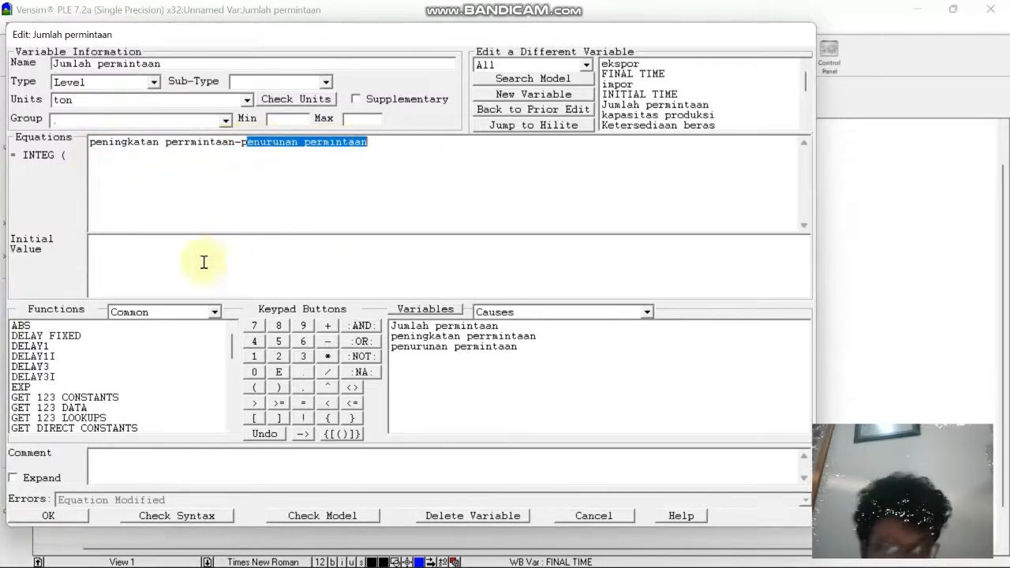
{"action": "left_click", "coordinate": [160, 257]}
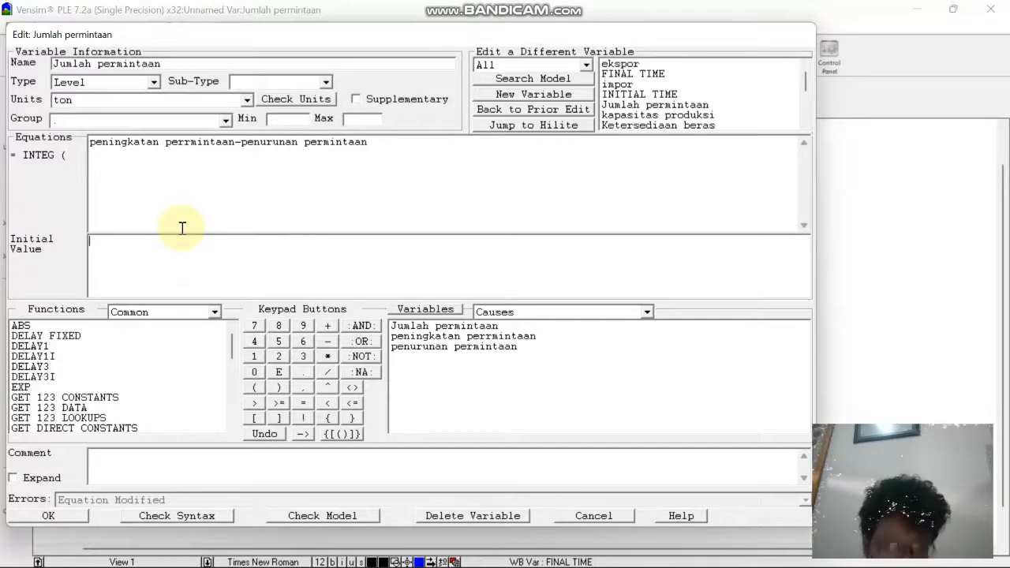
{"action": "type", "text": "3000"}
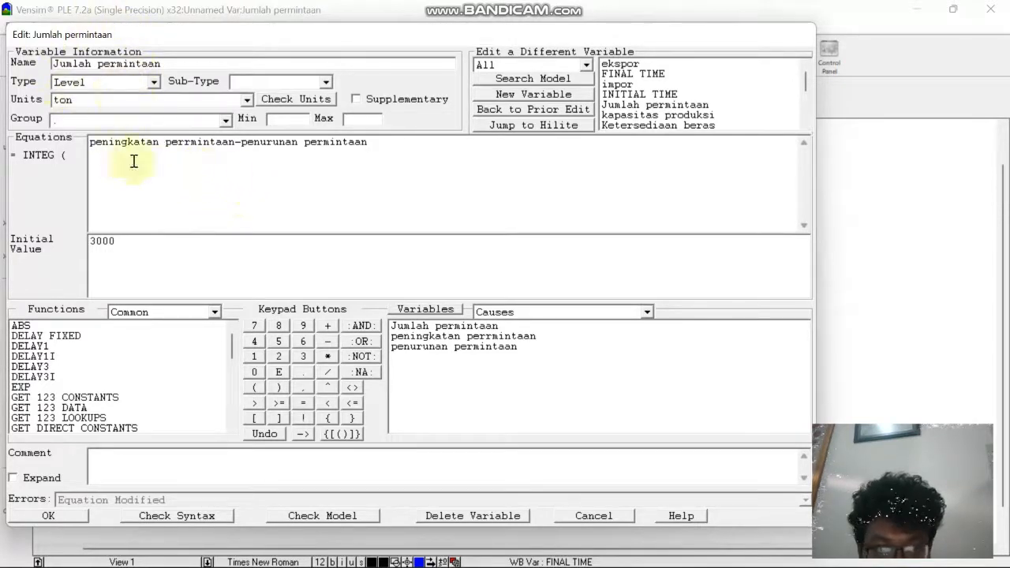
{"action": "left_click", "coordinate": [73, 517]}
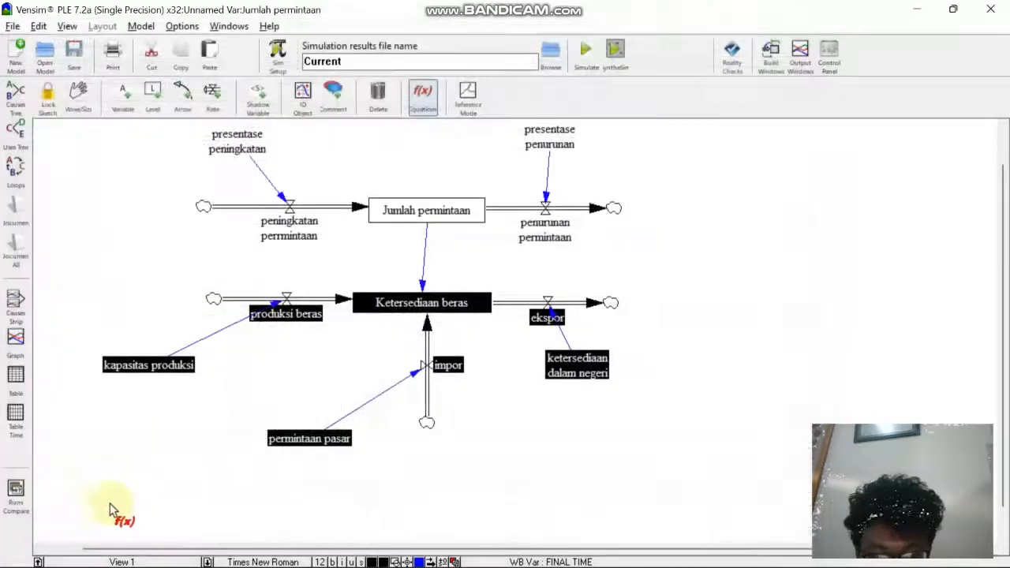
Step: Define "kapasitas produksi" as a constant of 5000 with the unit "ton"
{"action": "left_click", "coordinate": [169, 364]}
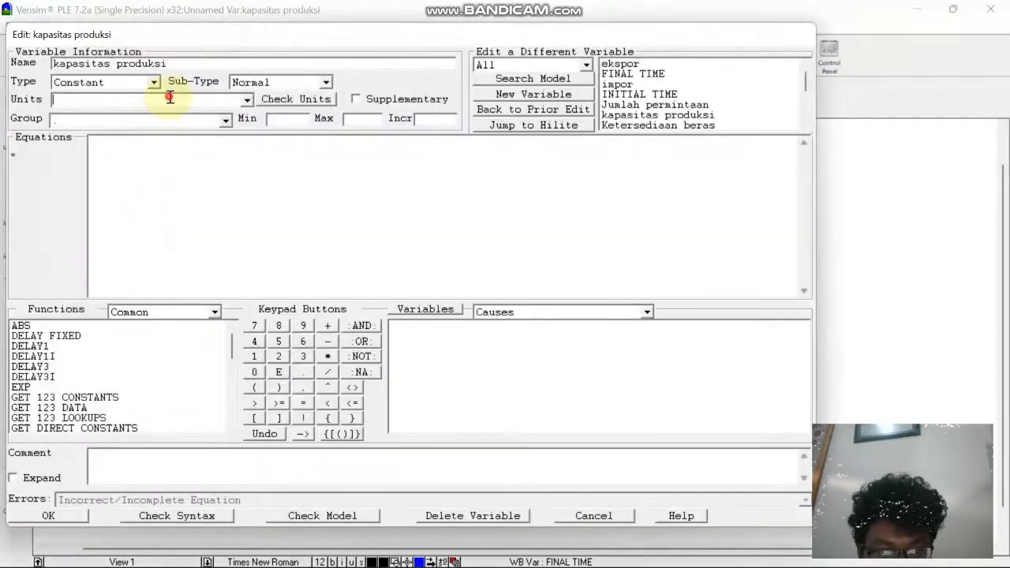
{"action": "left_click", "coordinate": [170, 97]}
{"action": "type", "text": "ton"}
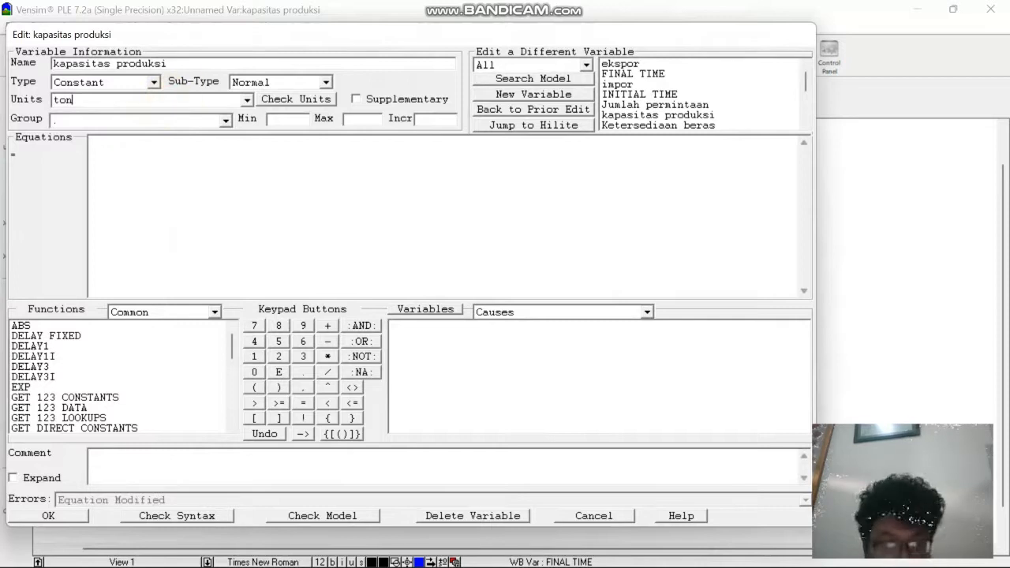
{"action": "left_click", "coordinate": [235, 163]}
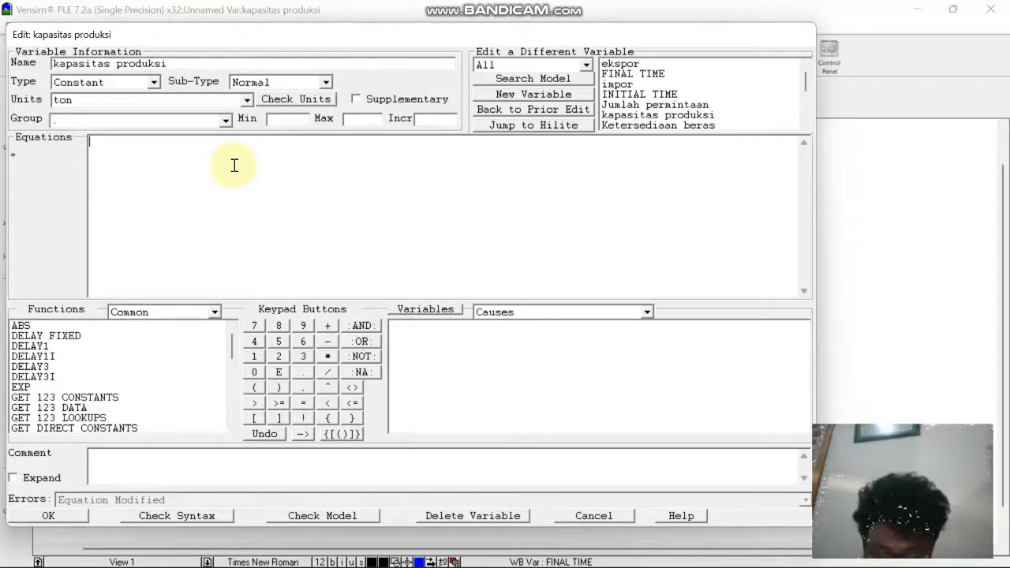
{"action": "type", "text": "5000"}
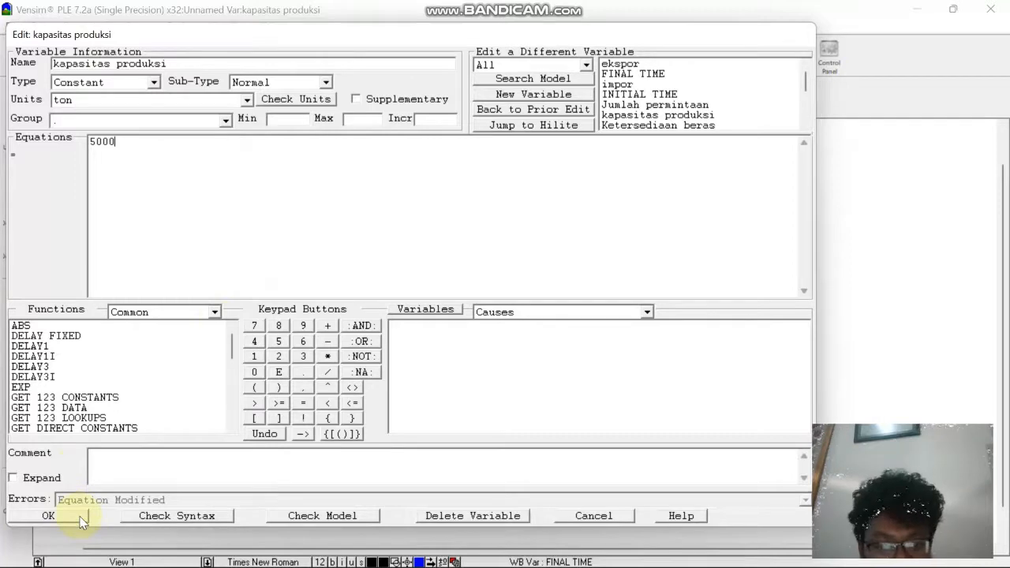
{"action": "left_click", "coordinate": [48, 516]}
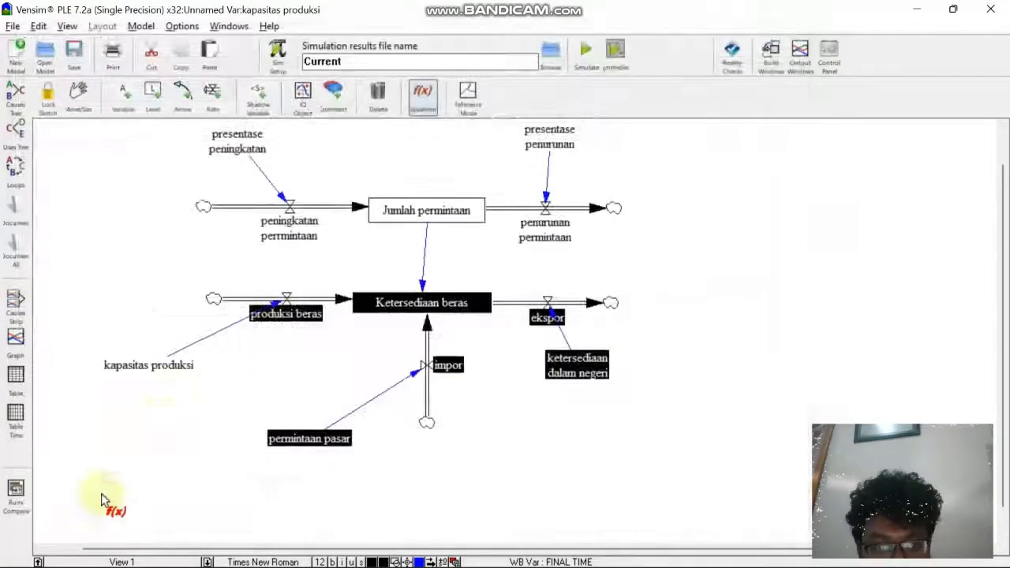
Step: Set the "produksi beras" rate's unit to "ton" and its equation to the variable "kapasitas produksi"
{"action": "left_click", "coordinate": [303, 319]}
{"action": "left_click", "coordinate": [132, 104]}
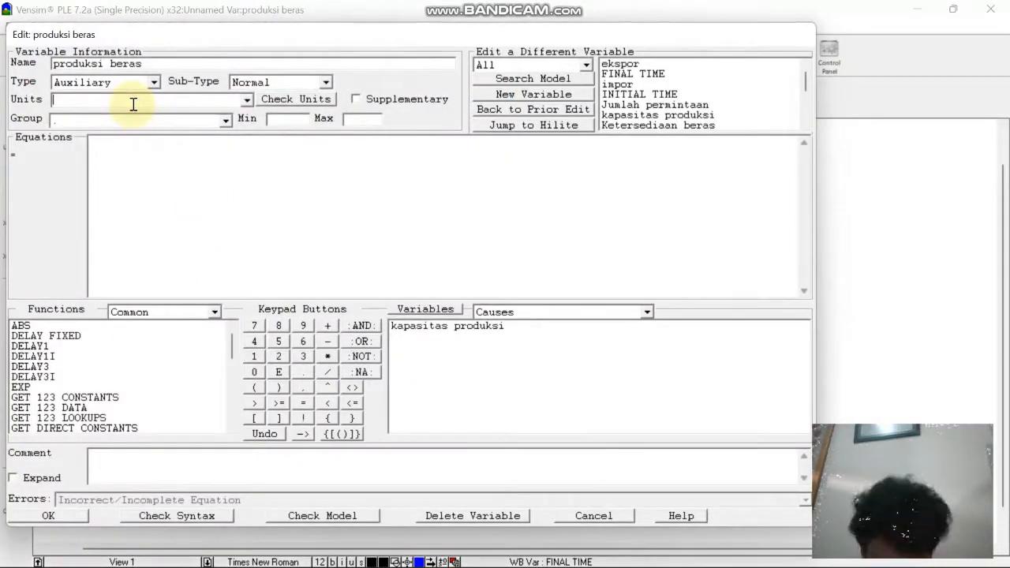
{"action": "type", "text": "ton"}
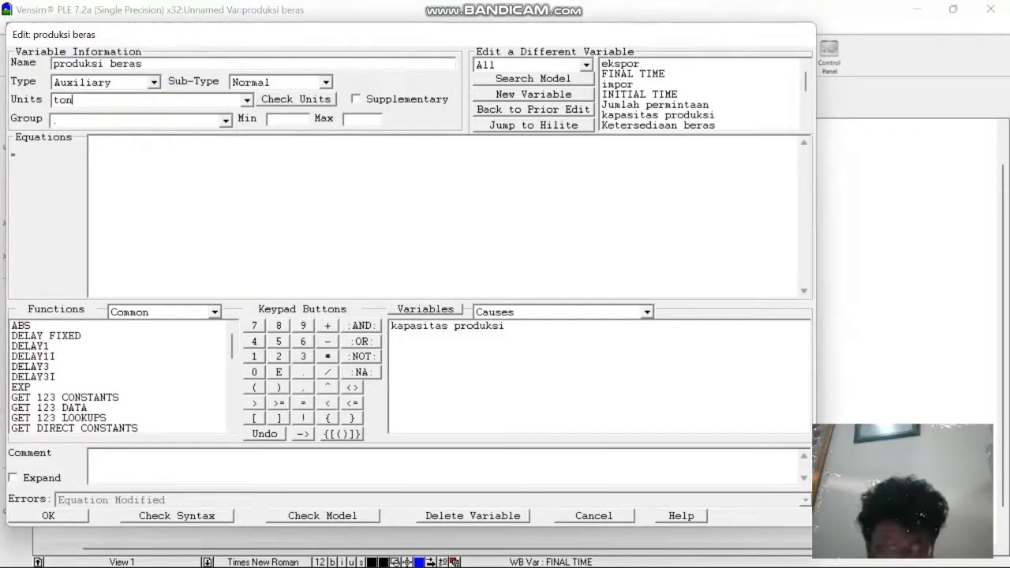
{"action": "left_click", "coordinate": [164, 197]}
{"action": "left_click", "coordinate": [422, 327]}
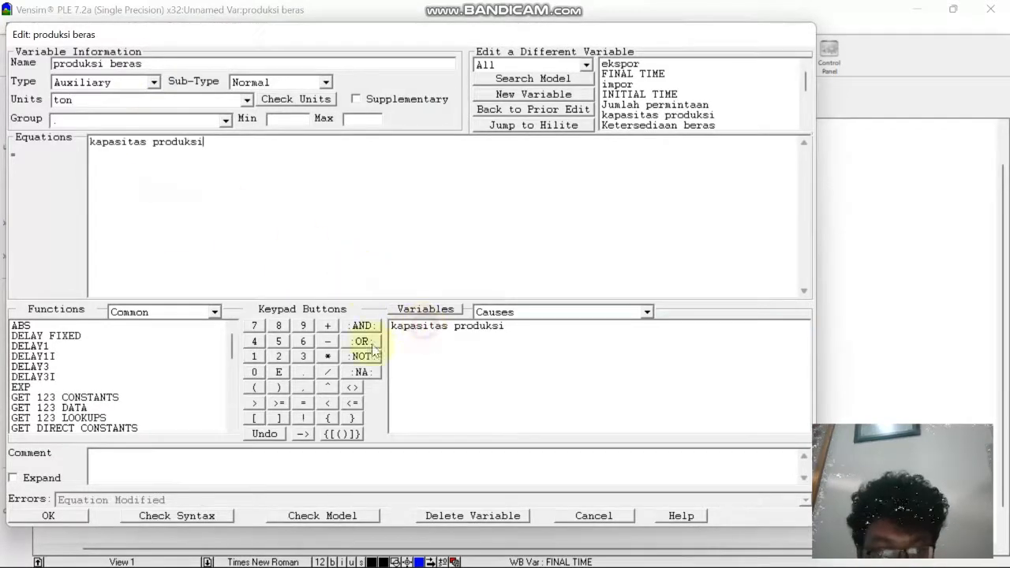
{"action": "left_click", "coordinate": [48, 515]}
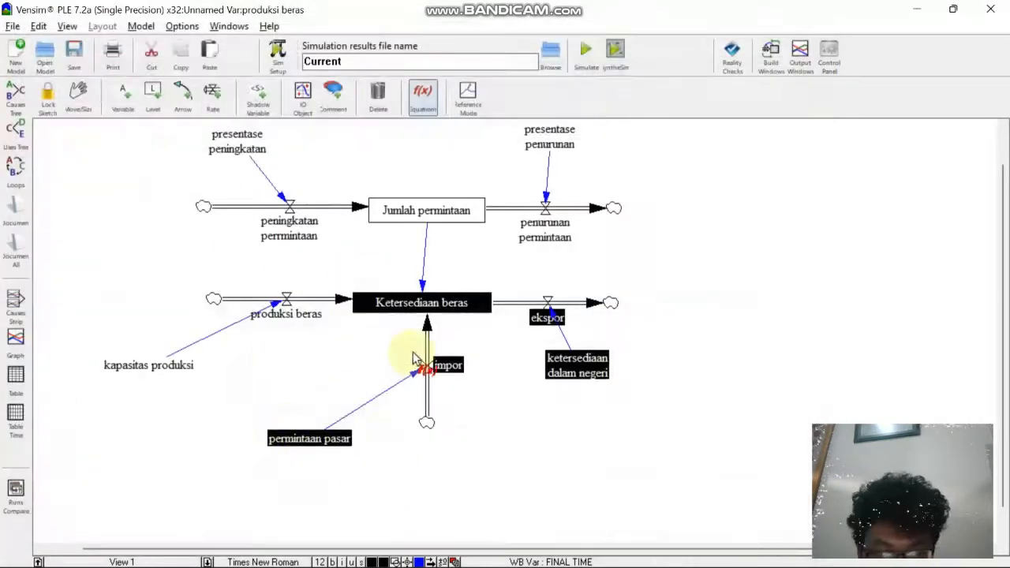
Step: Define "permintaan pasar" as a constant of 550 with the unit "ton"
{"action": "left_click", "coordinate": [303, 444]}
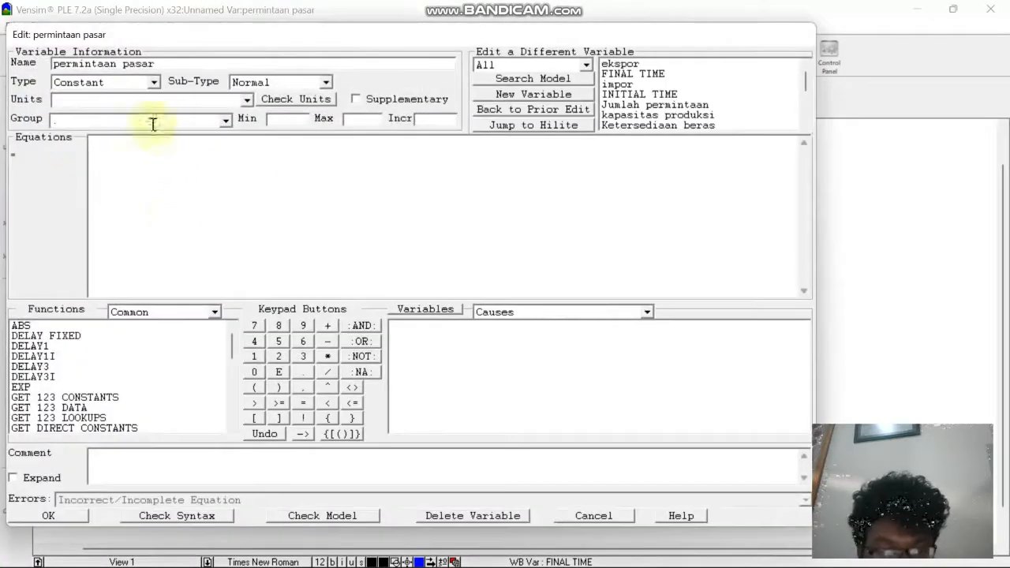
{"action": "left_click", "coordinate": [138, 100]}
{"action": "type", "text": "ton"}
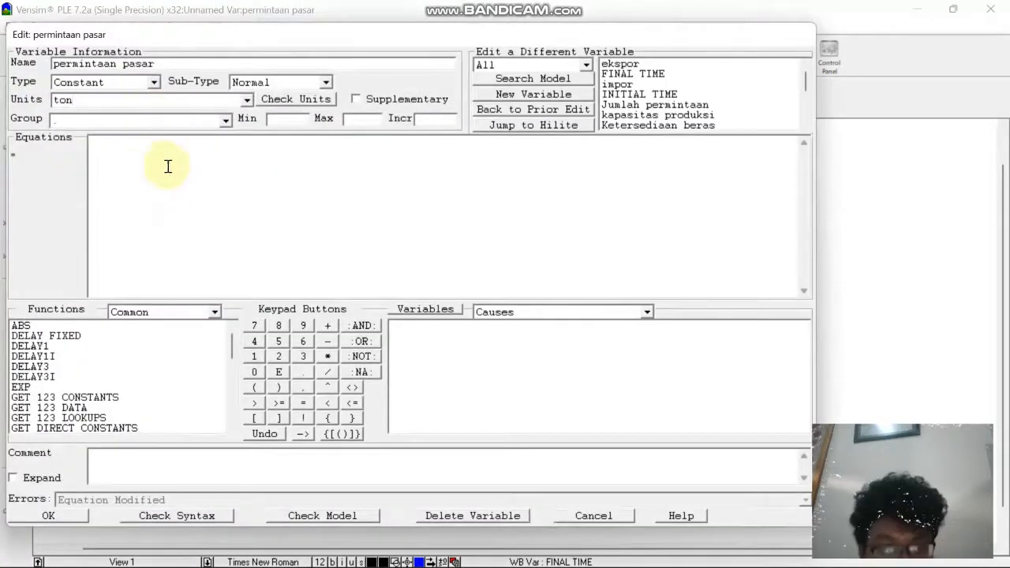
{"action": "left_click", "coordinate": [217, 168]}
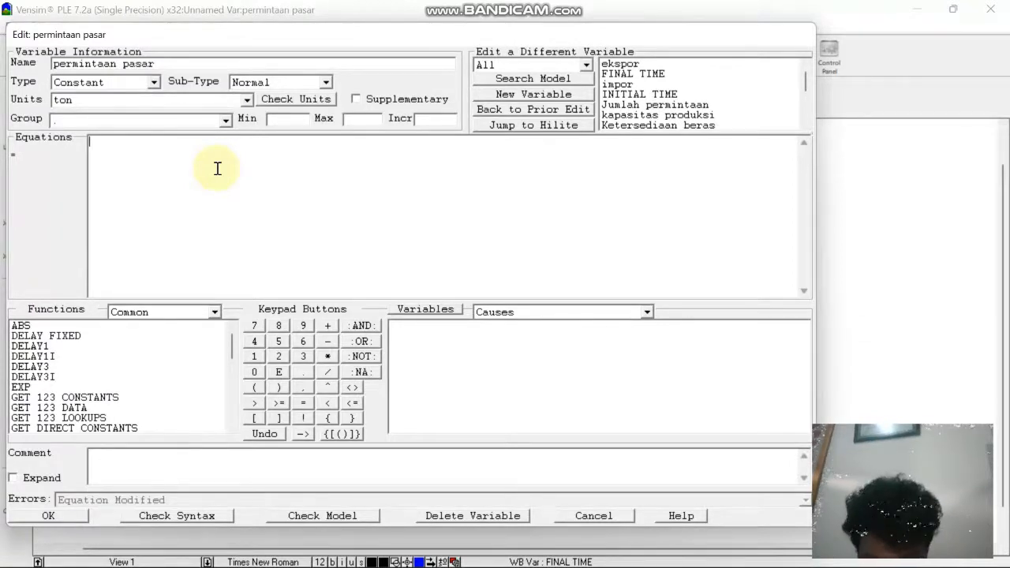
{"action": "type", "text": "5"}
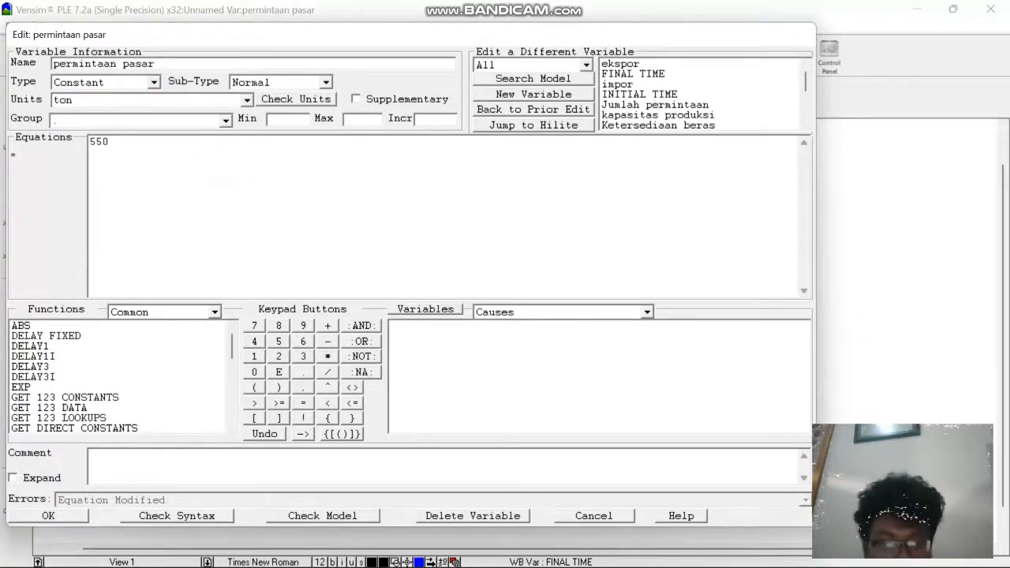
{"action": "type", "text": "50"}
{"action": "left_click", "coordinate": [44, 519]}
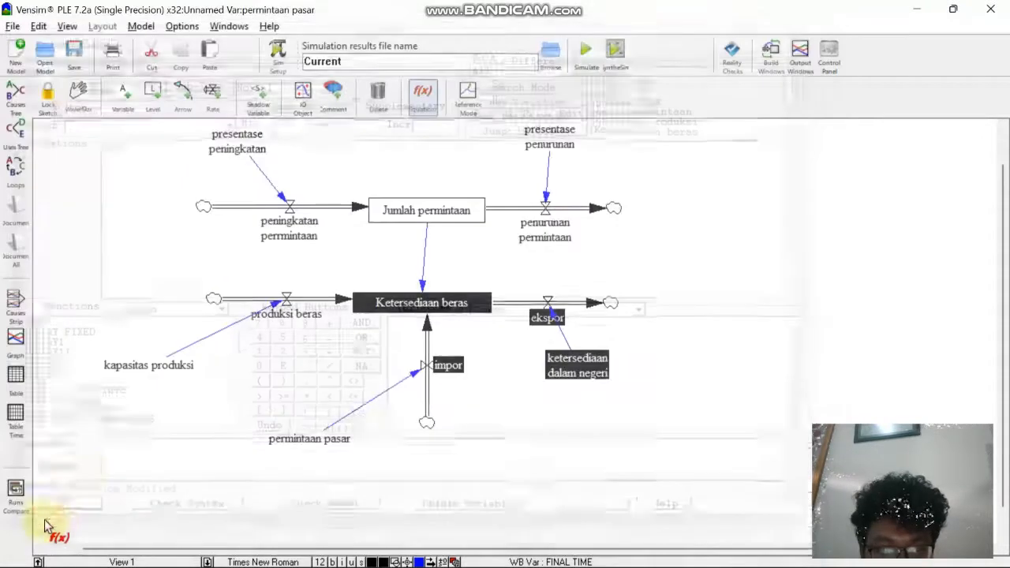
Step: Set the "impor" rate's unit to "ton" and its equation to the variable "permintaan pasar"
{"action": "left_click", "coordinate": [435, 367]}
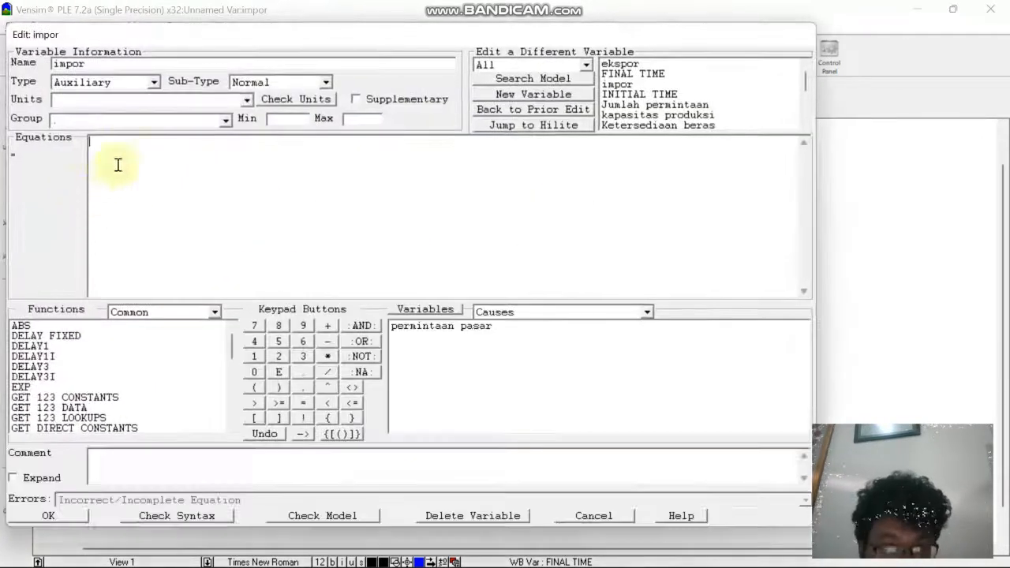
{"action": "left_click", "coordinate": [119, 99]}
{"action": "type", "text": "to"}
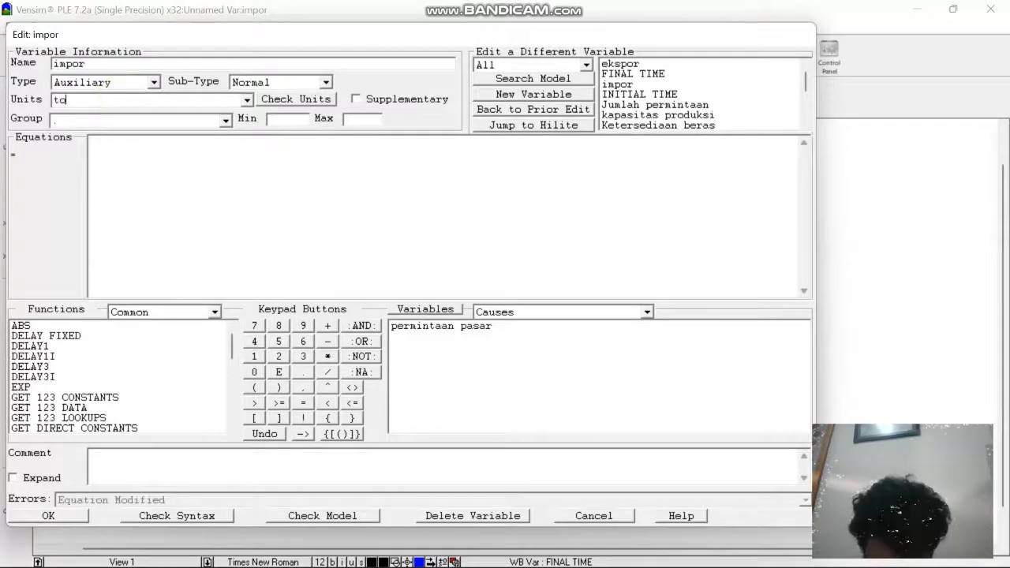
{"action": "type", "text": "nm"}
{"action": "key", "text": "BackSpace"}
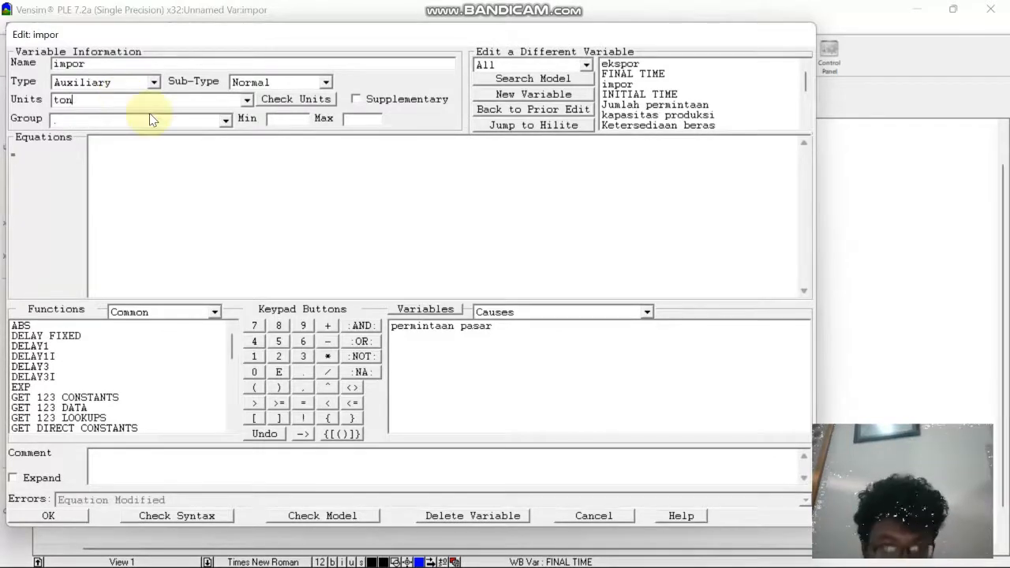
{"action": "left_click", "coordinate": [424, 330]}
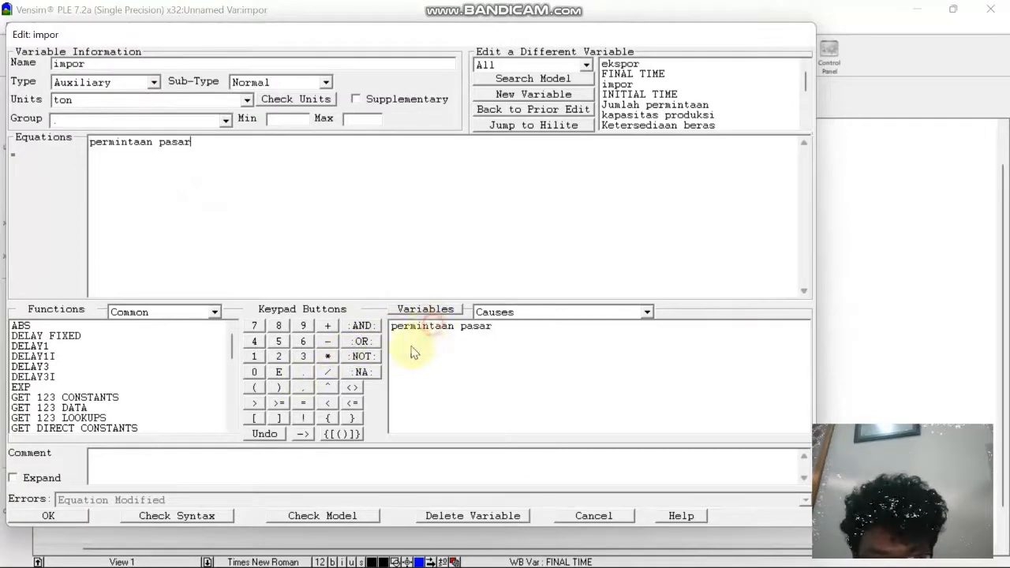
{"action": "left_click", "coordinate": [76, 513]}
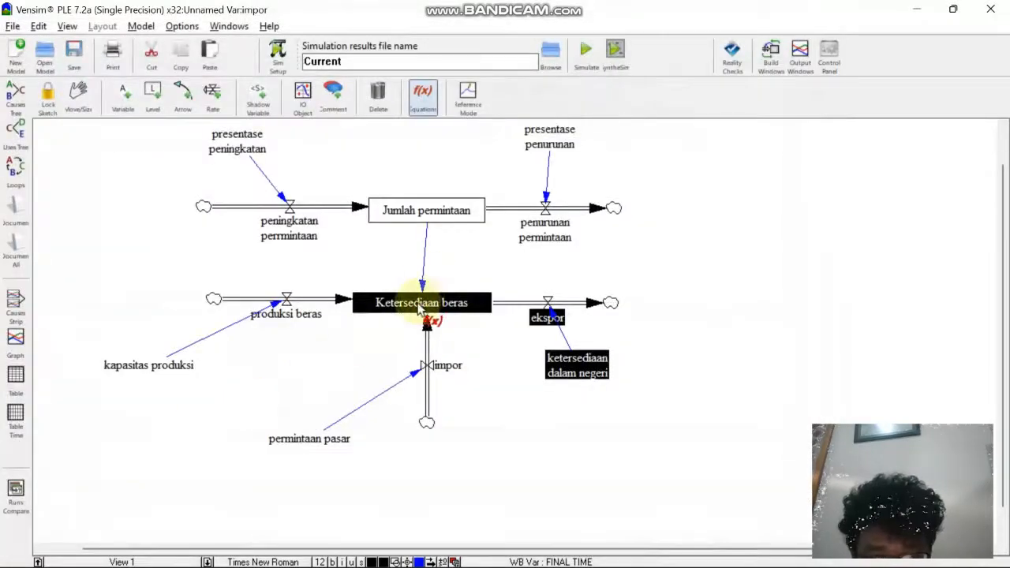
{"action": "left_click", "coordinate": [422, 298]}
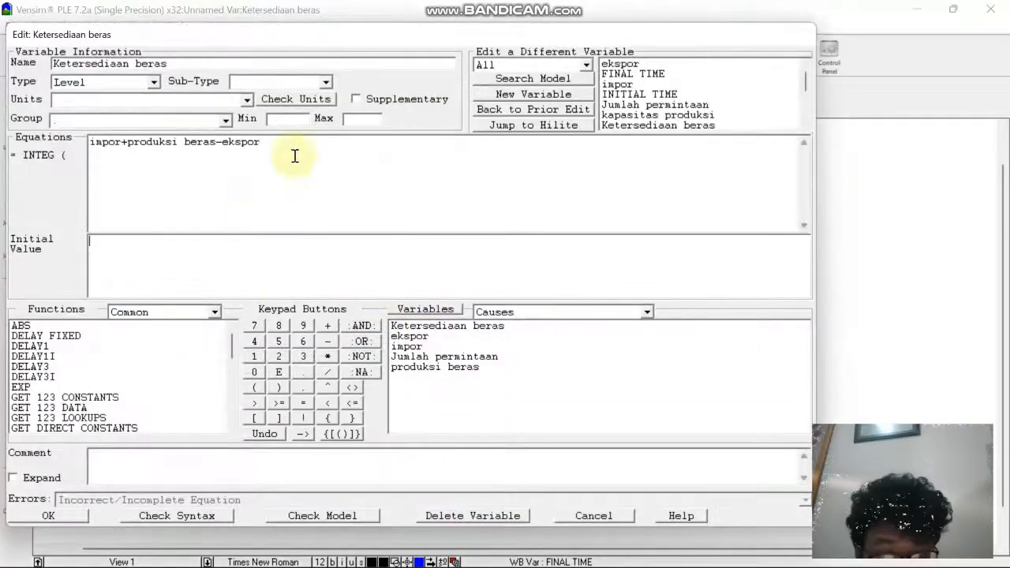
{"action": "left_click", "coordinate": [593, 515]}
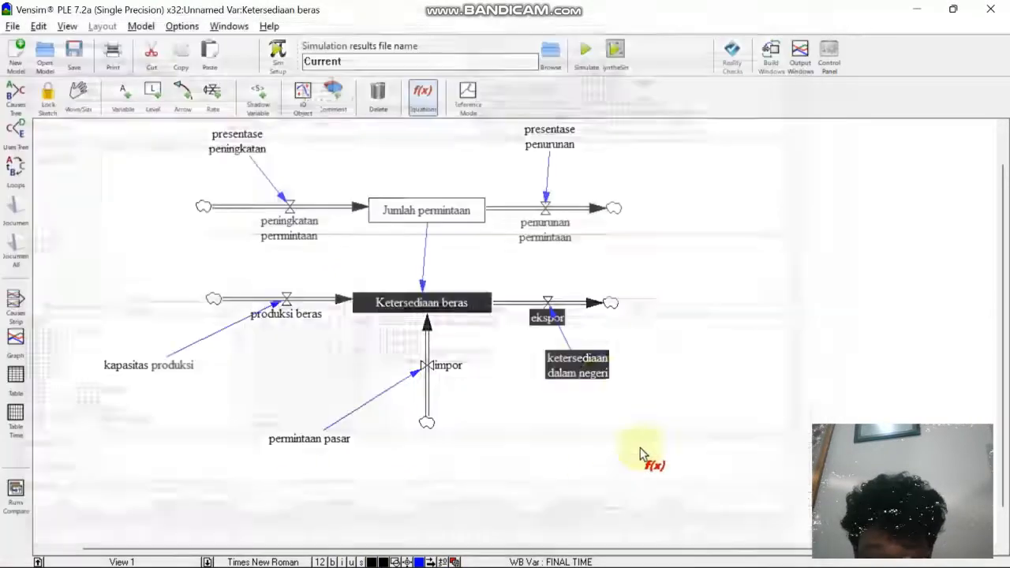
Step: Define "ketersediaan dalam negeri" as a constant of 350 with the unit "ton"
{"action": "left_click", "coordinate": [588, 372]}
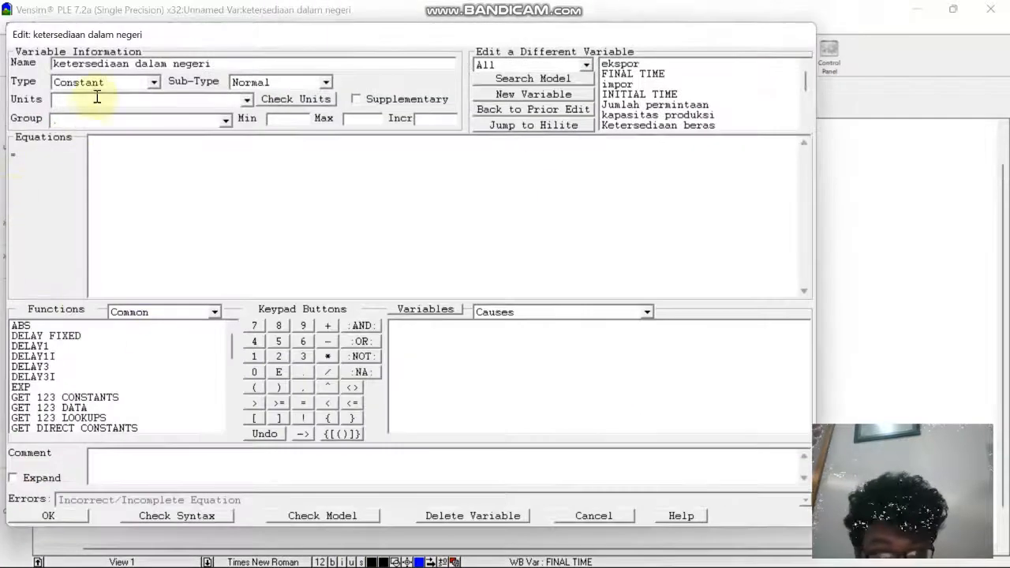
{"action": "left_click", "coordinate": [99, 96]}
{"action": "type", "text": "ton"}
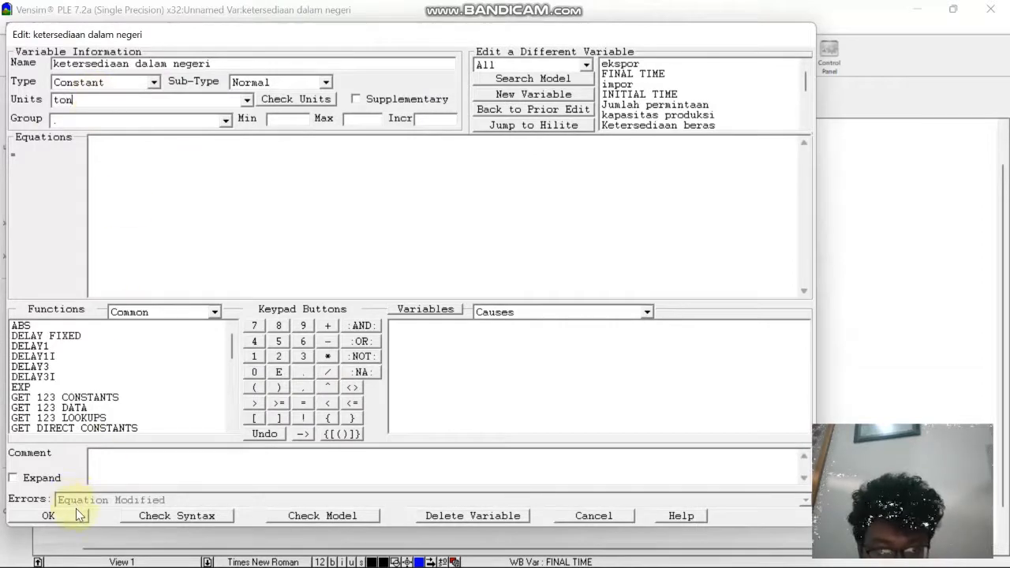
{"action": "left_click", "coordinate": [198, 189]}
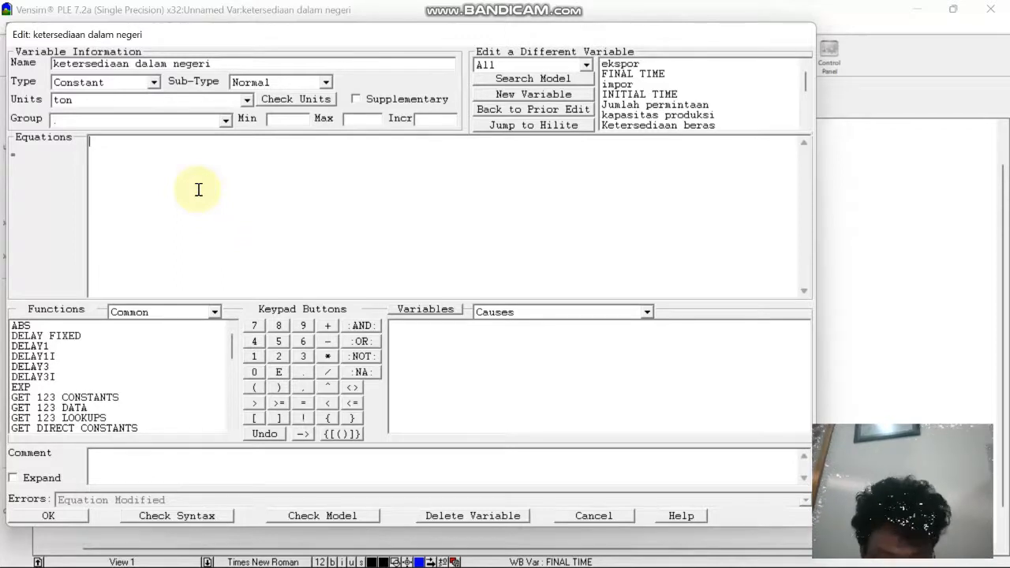
{"action": "type", "text": "350"}
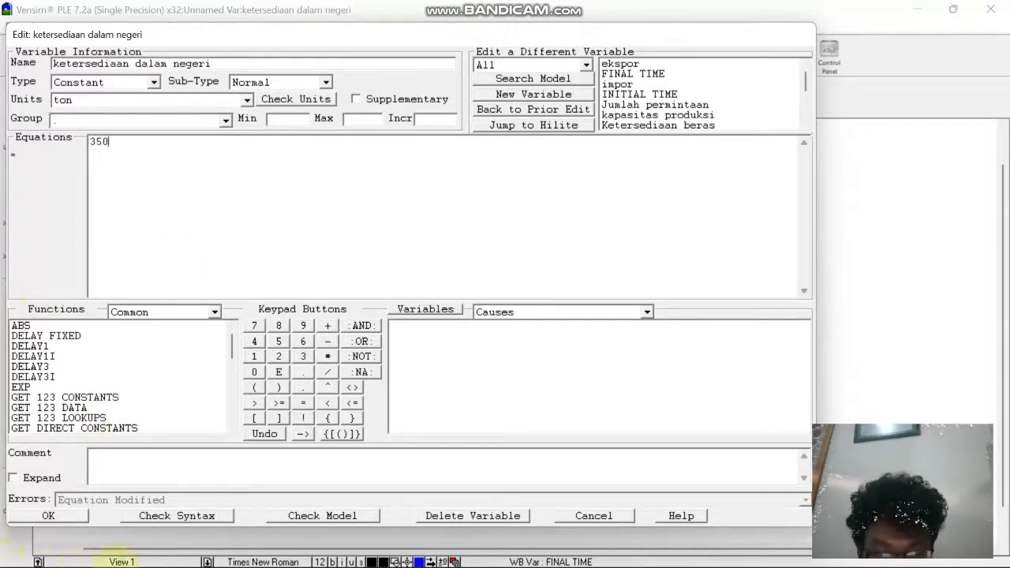
{"action": "left_click", "coordinate": [49, 517]}
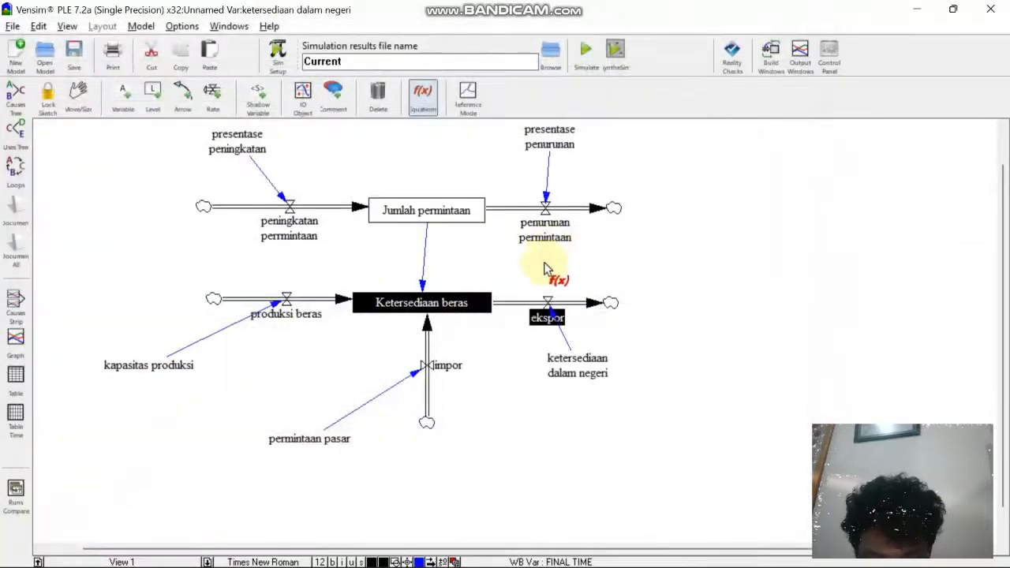
Step: Set the "ekspor" rate's unit to "ton" and its equation to the variable "ketersediaan dalam negeri"
{"action": "left_click", "coordinate": [546, 322]}
{"action": "left_click", "coordinate": [156, 97]}
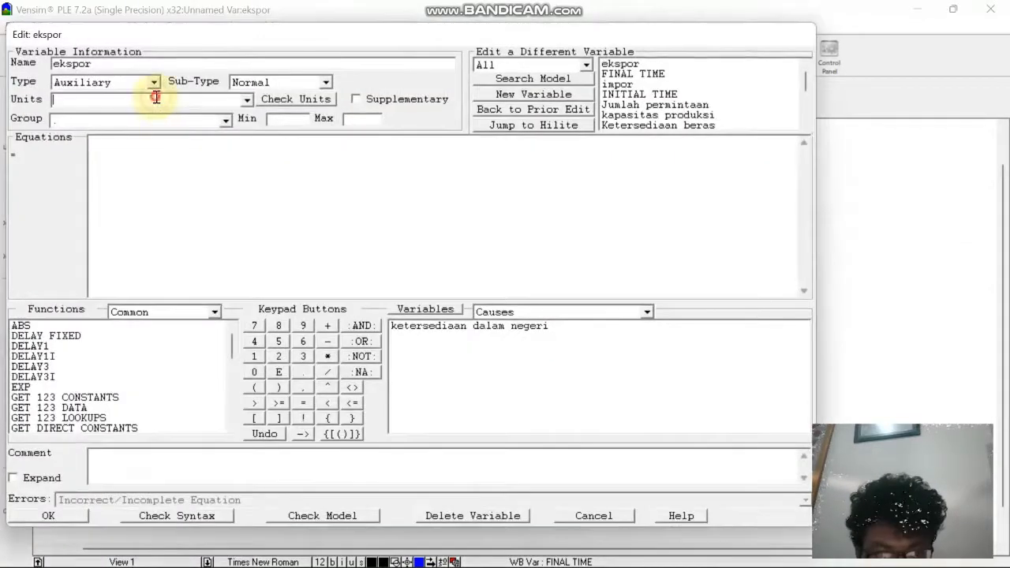
{"action": "type", "text": "ton"}
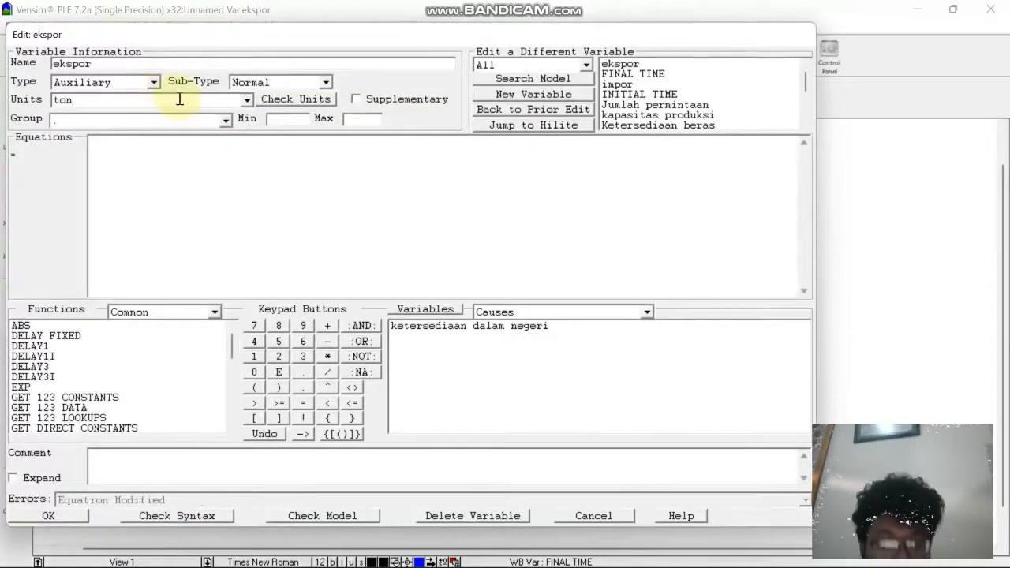
{"action": "left_click", "coordinate": [187, 169]}
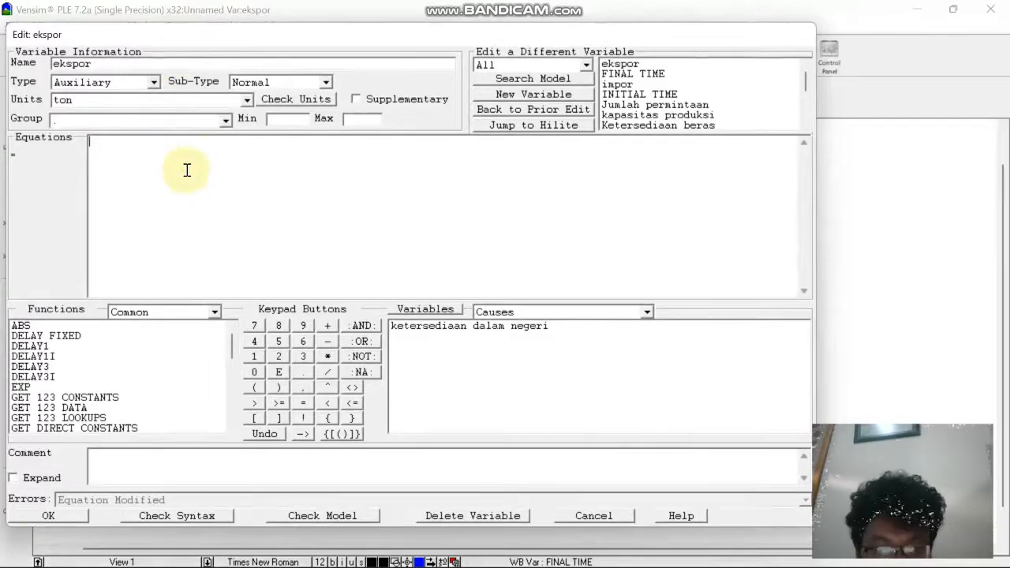
{"action": "left_click", "coordinate": [440, 333]}
{"action": "double_click", "coordinate": [440, 333]}
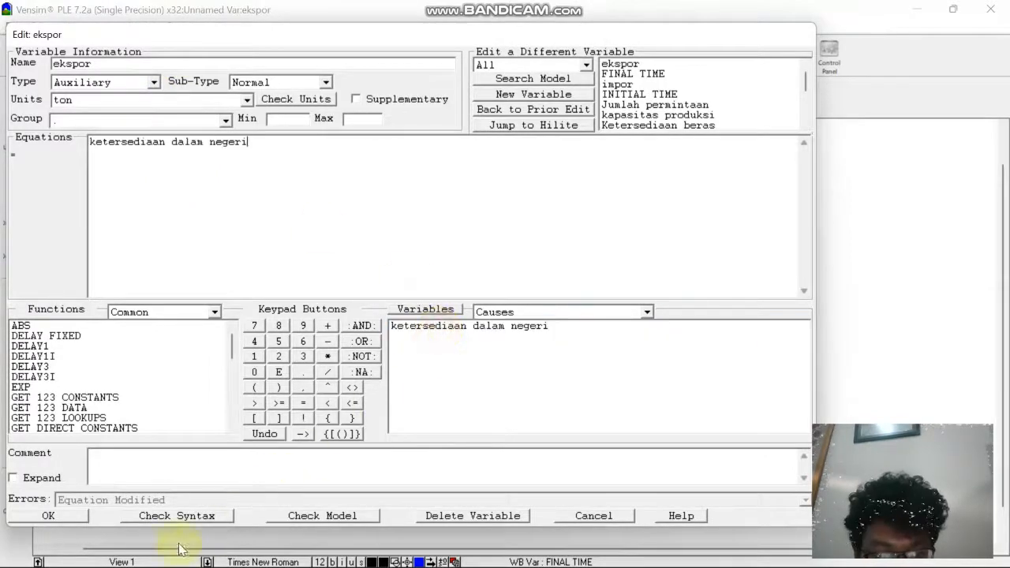
{"action": "left_click", "coordinate": [61, 516]}
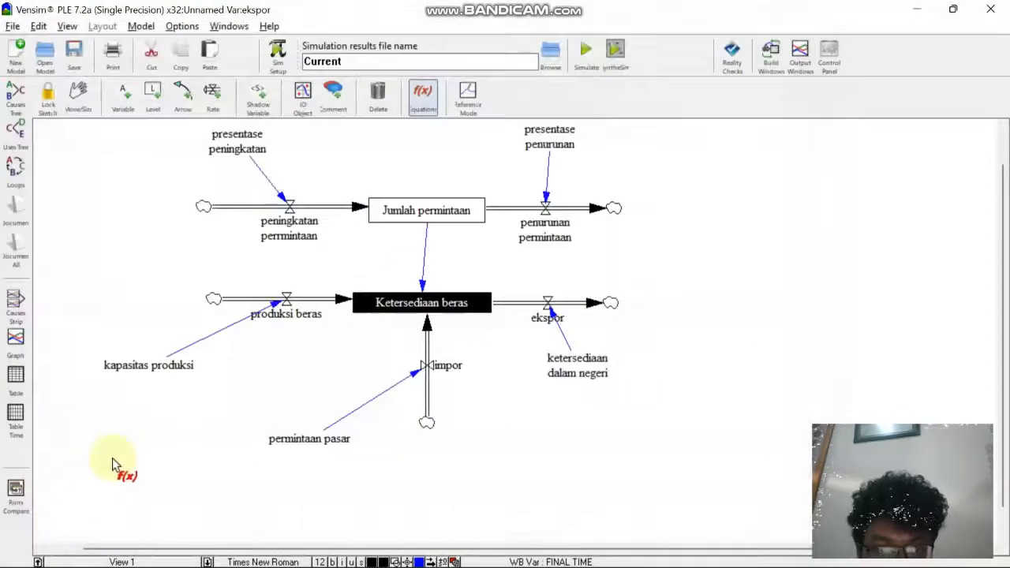
Step: Set the "Ketersediaan beras" level's unit to "ton" and its equation to "impor+produksi beras-Jumlah permintaan+ekspor"
{"action": "left_click", "coordinate": [418, 308]}
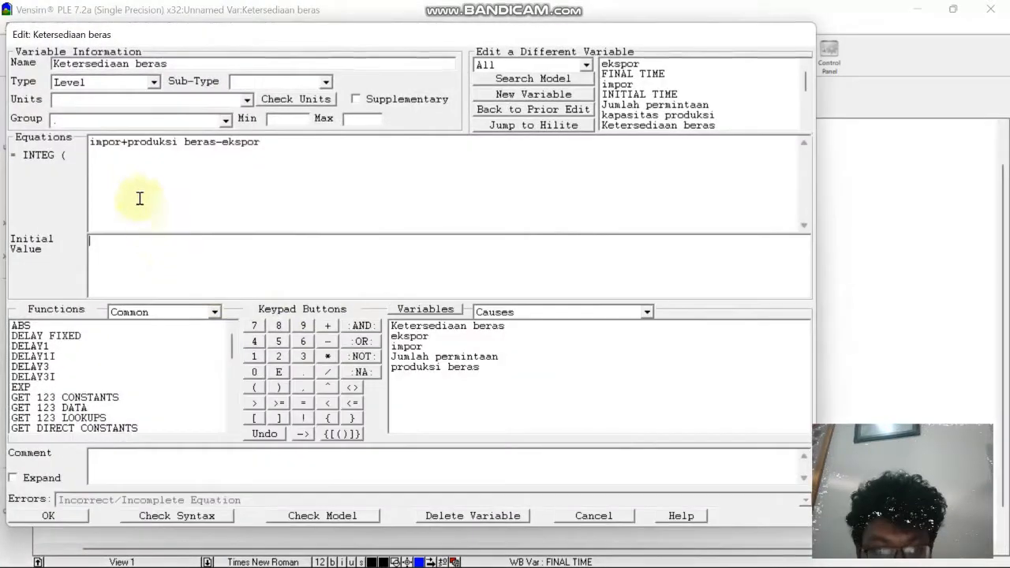
{"action": "left_click", "coordinate": [153, 100]}
{"action": "type", "text": "ton"}
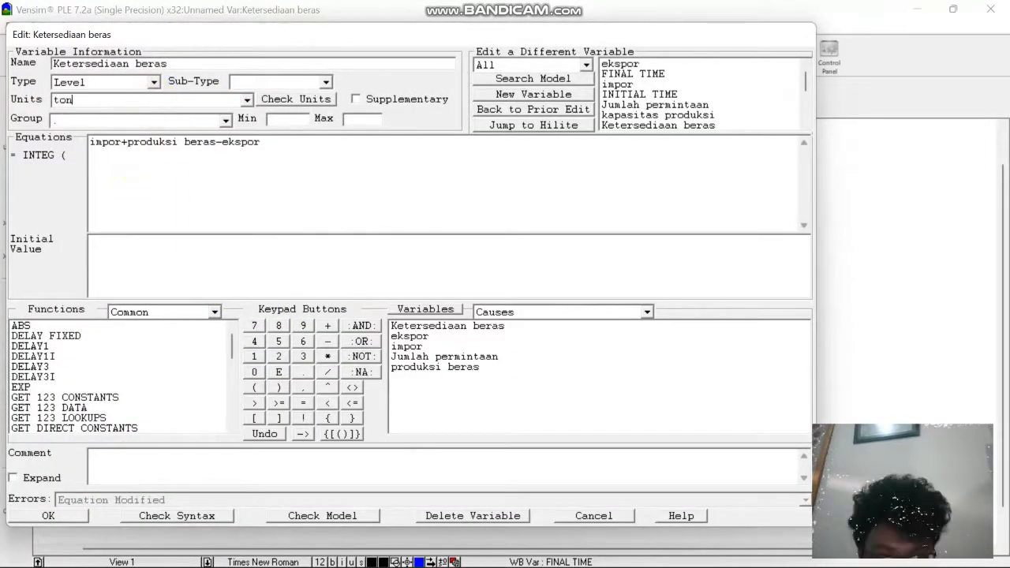
{"action": "left_click", "coordinate": [215, 147]}
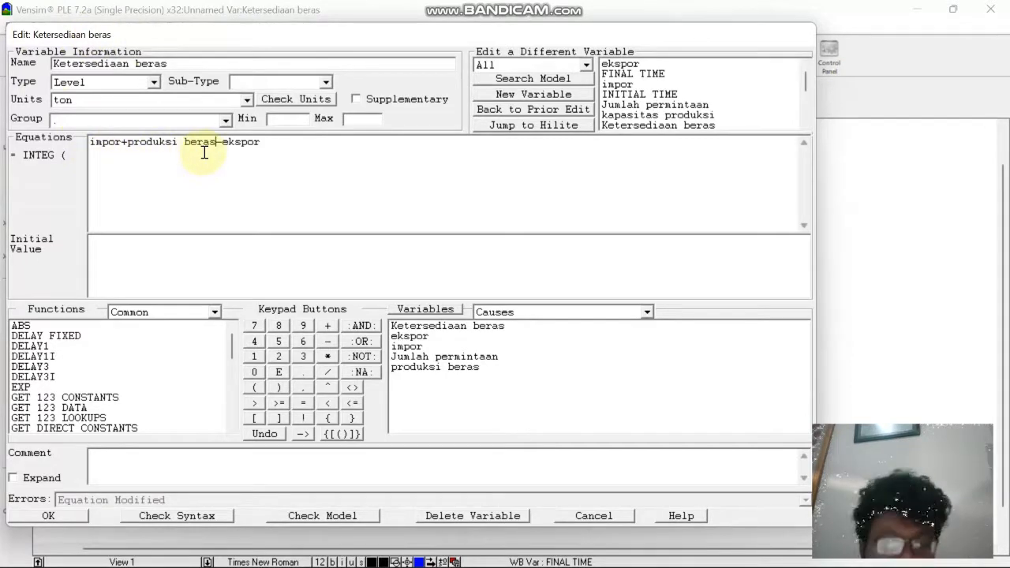
{"action": "left_click_drag", "start_coordinate": [263, 144], "coordinate": [230, 142]}
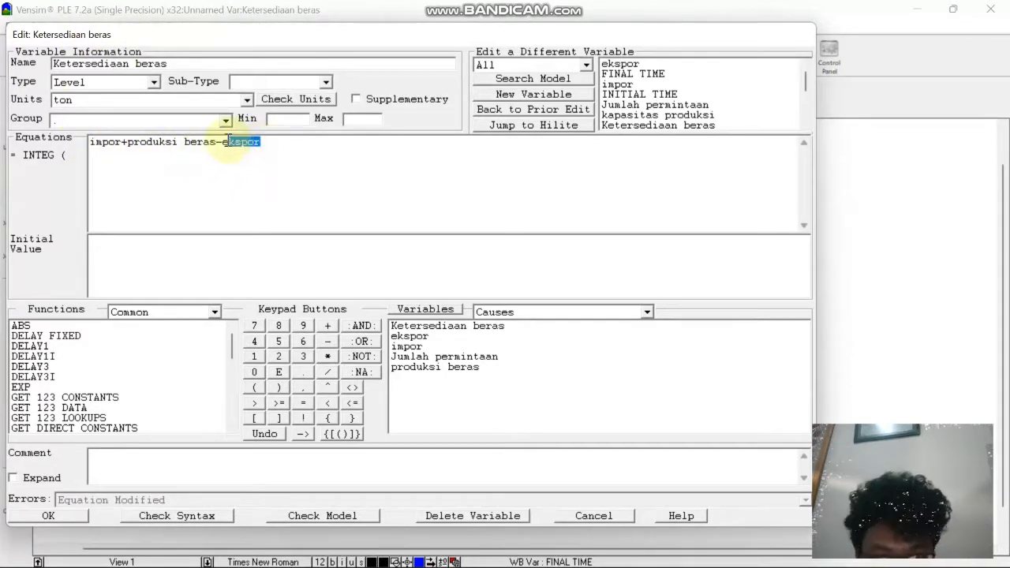
{"action": "key", "text": "BackSpace"}
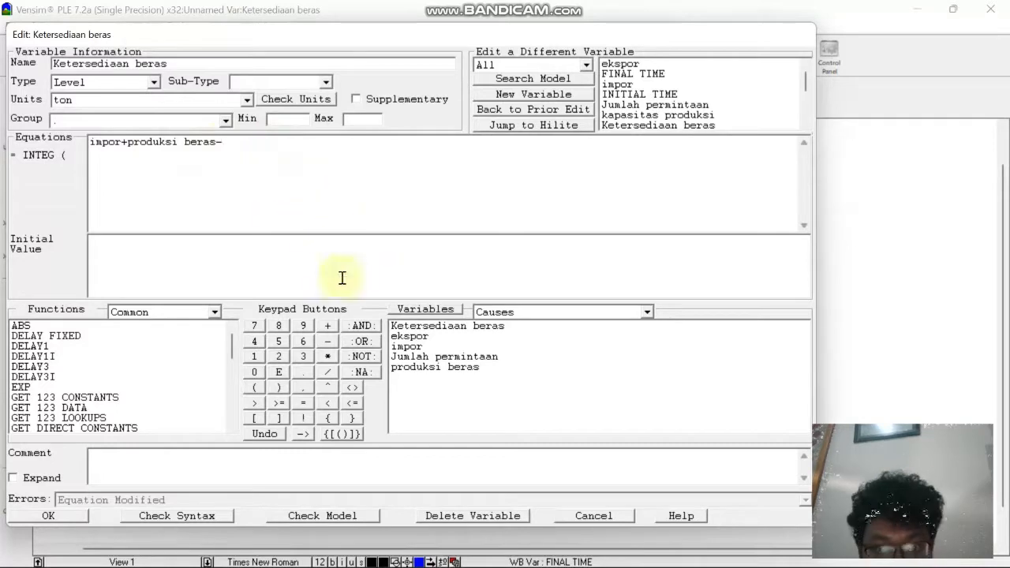
{"action": "left_click", "coordinate": [408, 357]}
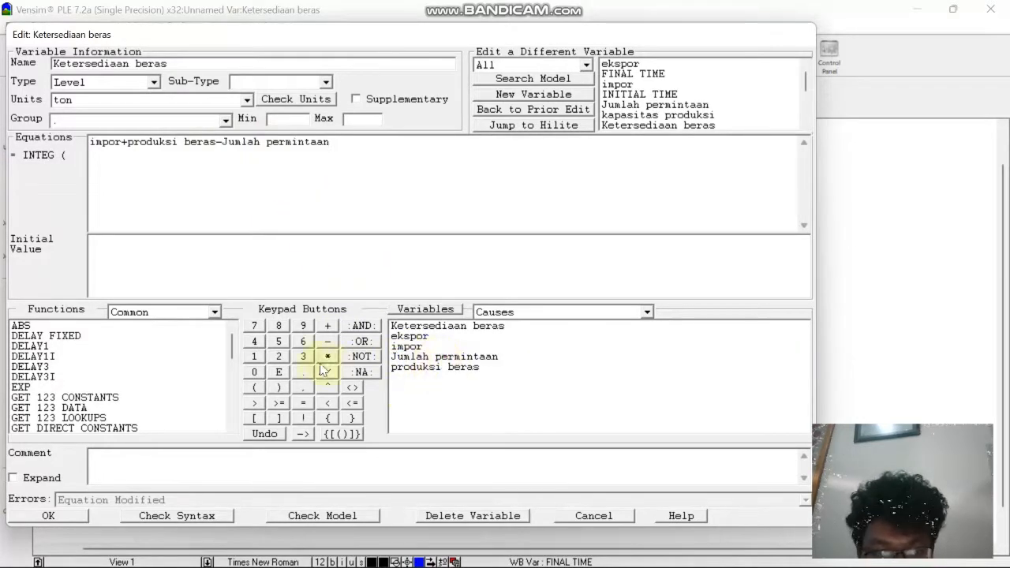
{"action": "left_click", "coordinate": [327, 325]}
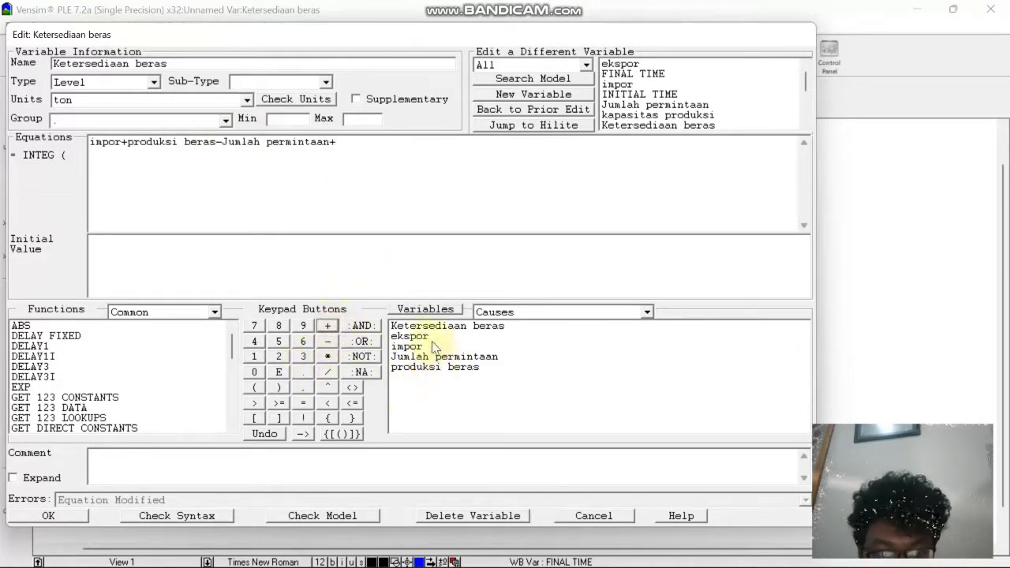
{"action": "left_click", "coordinate": [418, 337]}
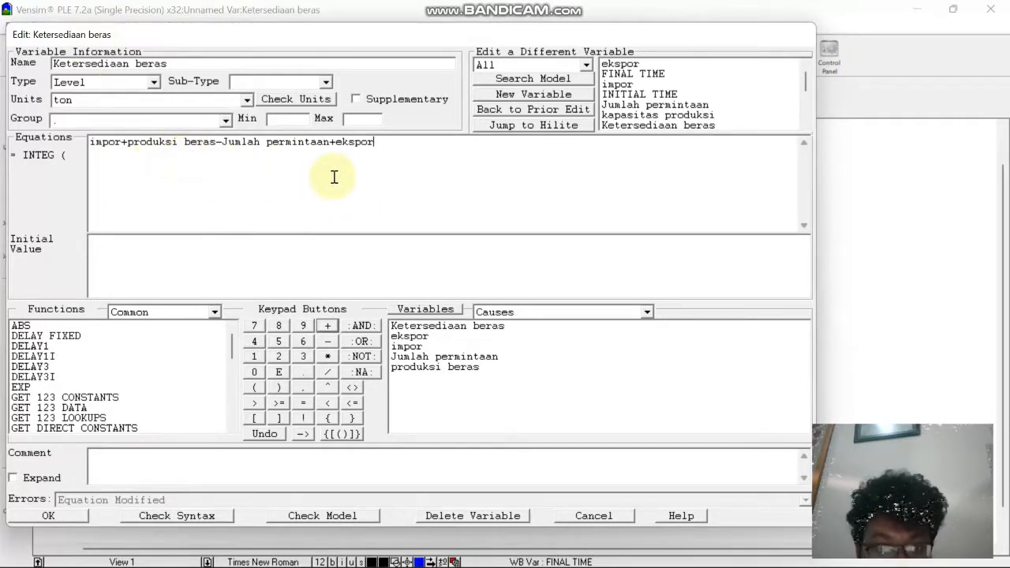
Step: Set the initial value of "Ketersediaan beras" to 3200 and accept the level's definition
{"action": "left_click", "coordinate": [129, 259]}
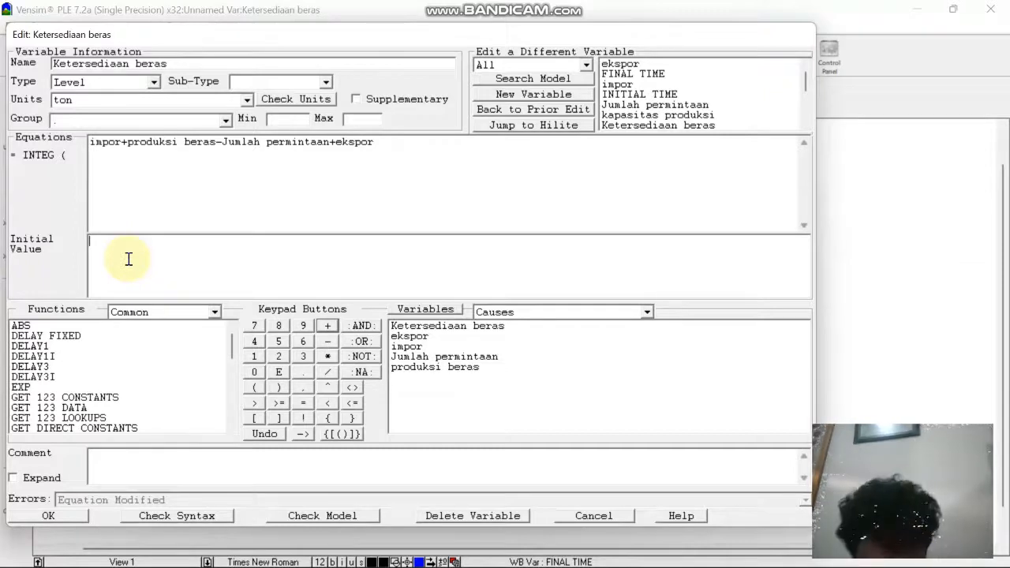
{"action": "type", "text": "3200"}
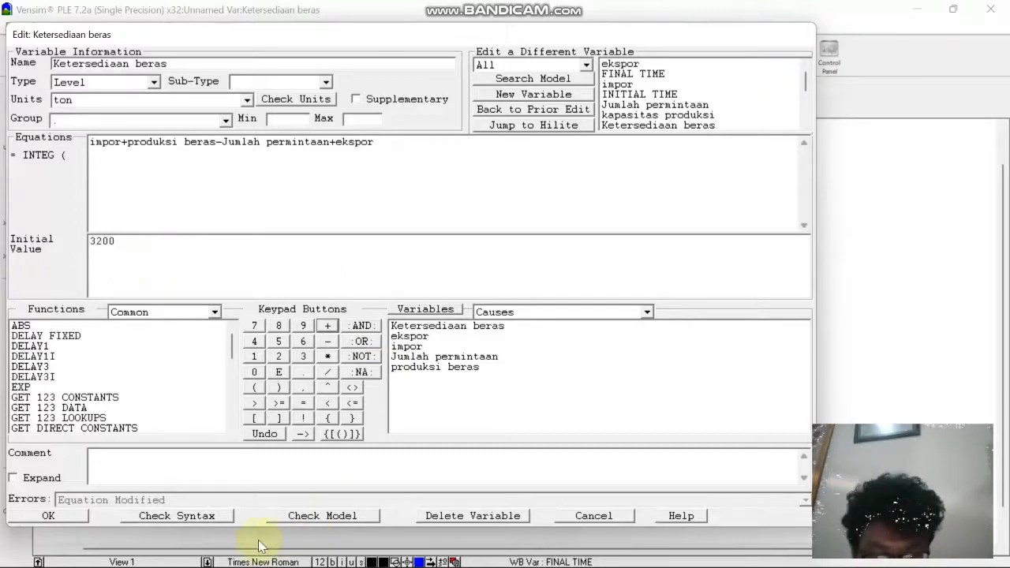
{"action": "left_click", "coordinate": [52, 517]}
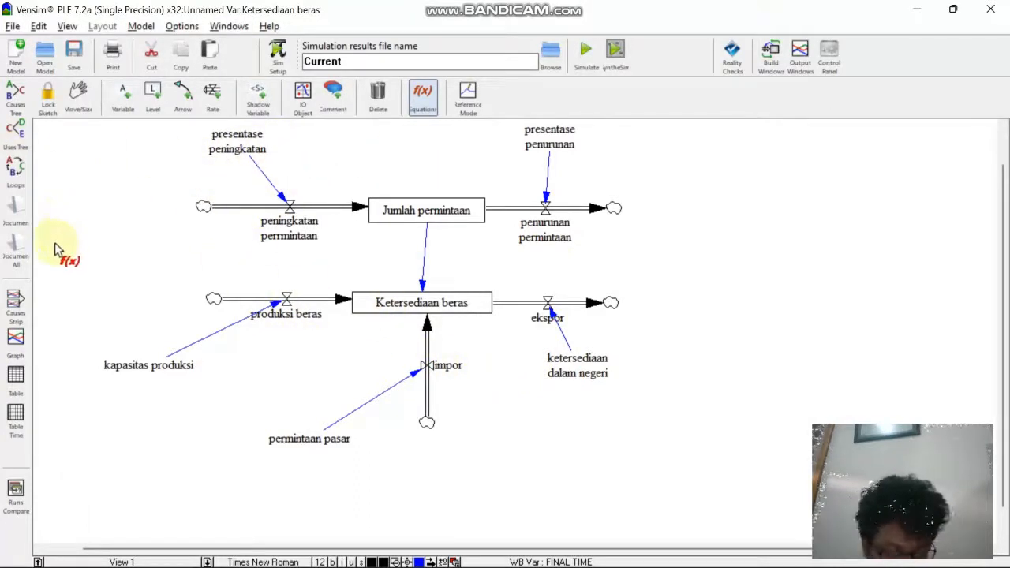
Step: Select the whole model and simulate it under the results name "Current", accepting the offer to save the sketch for automated backup
{"action": "key", "text": "ctrl+a"}
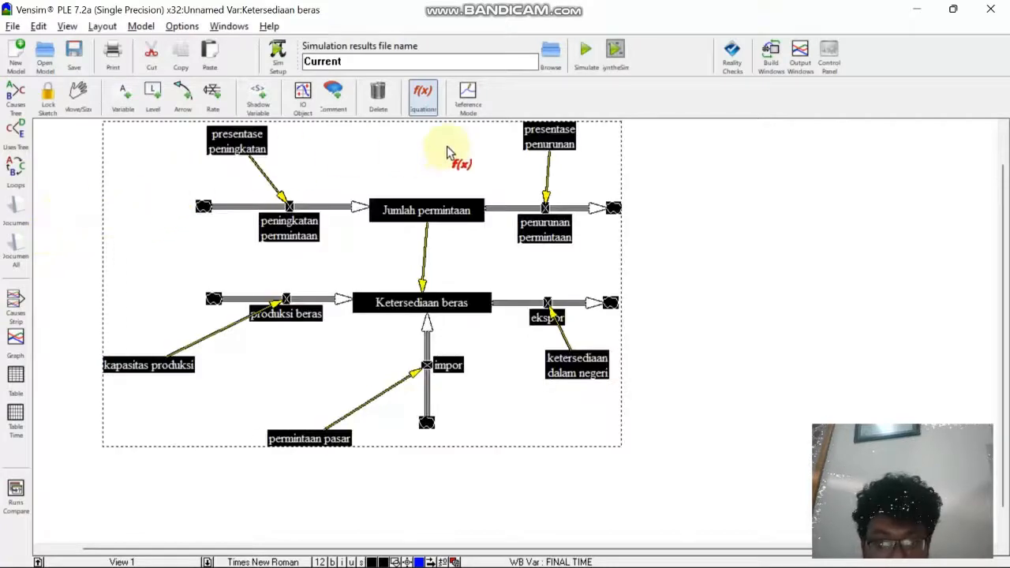
{"action": "left_click", "coordinate": [584, 50]}
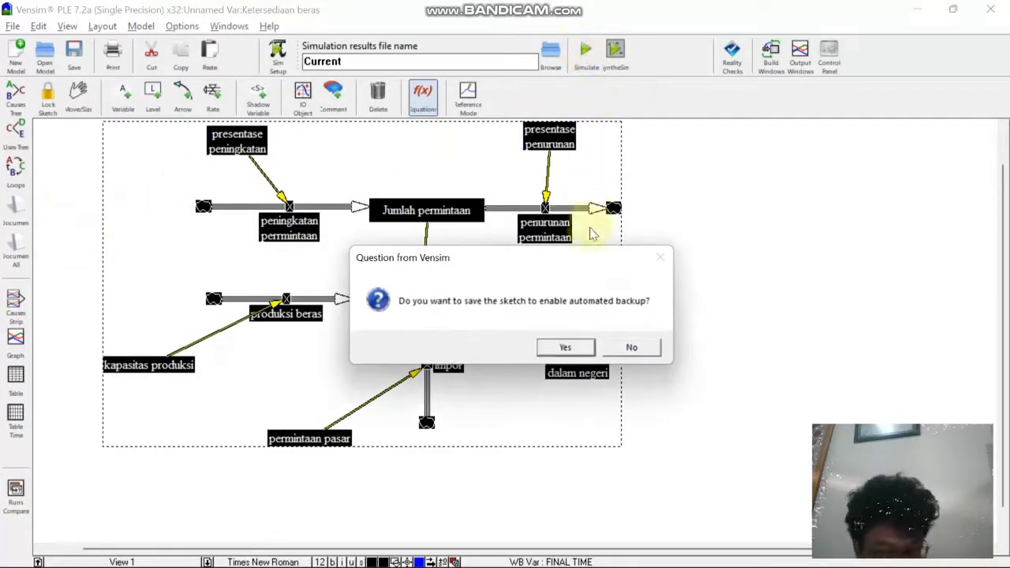
{"action": "left_click", "coordinate": [562, 347]}
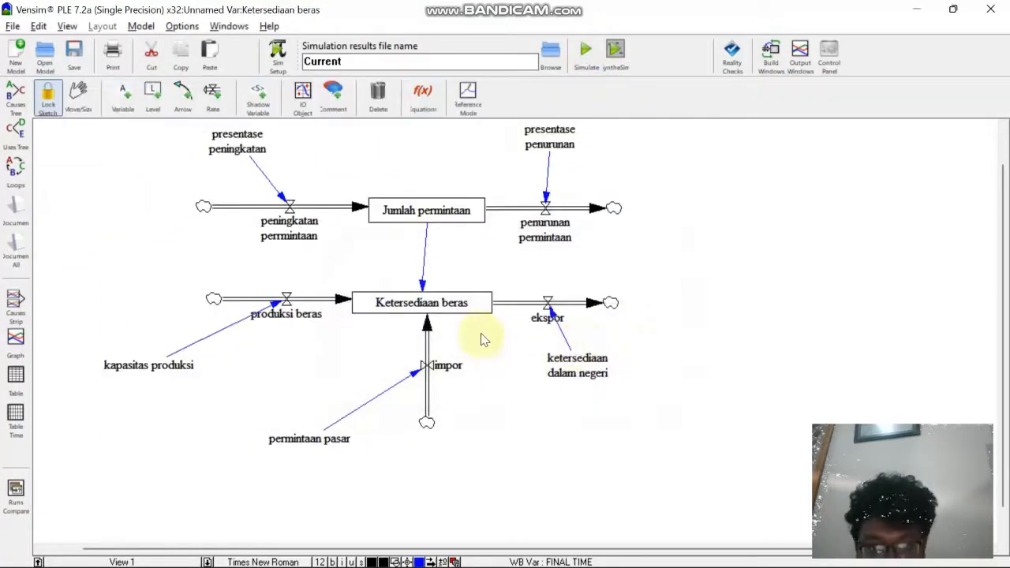
{"action": "key", "text": "ctrl+a"}
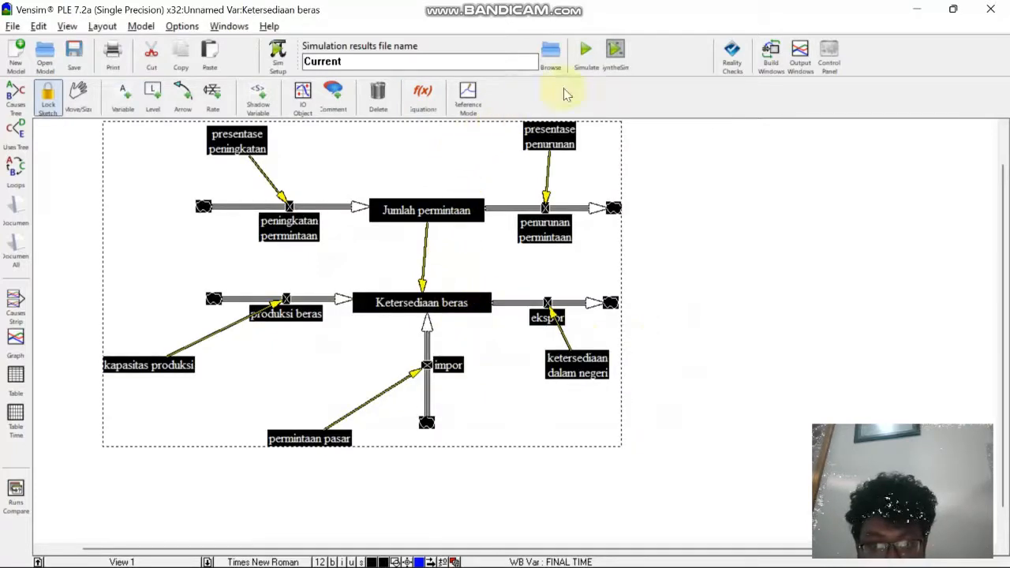
{"action": "left_click", "coordinate": [585, 51]}
{"action": "left_click", "coordinate": [495, 346]}
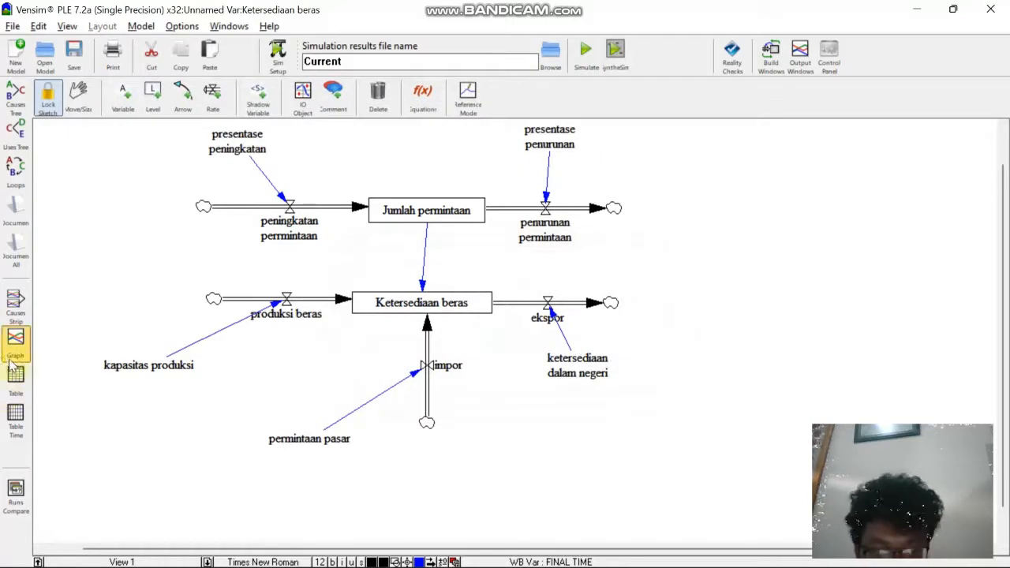
Step: Graph the simulation results of all model variables together and look through the curve legend
{"action": "key", "text": "ctrl+a"}
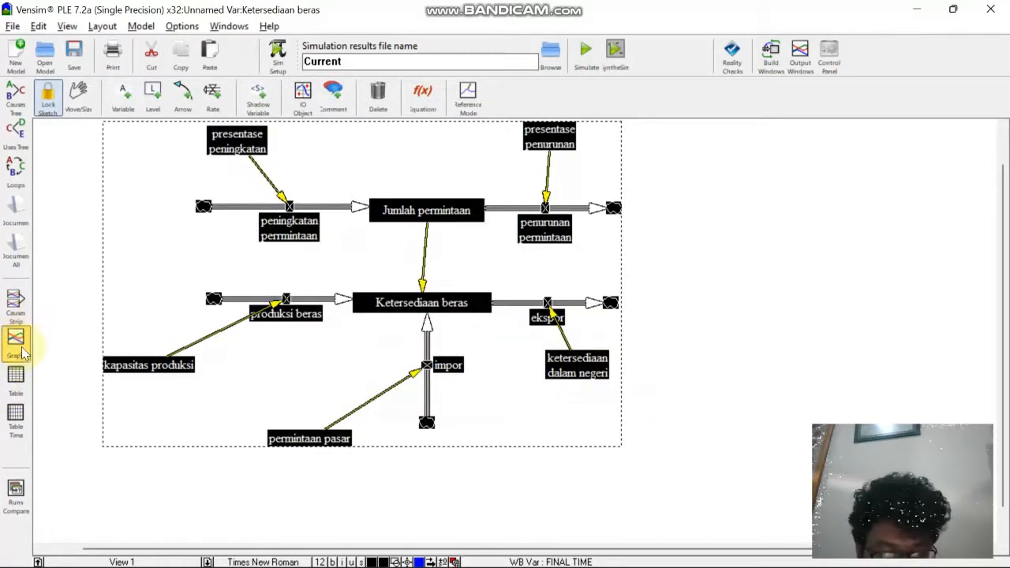
{"action": "left_click", "coordinate": [15, 341]}
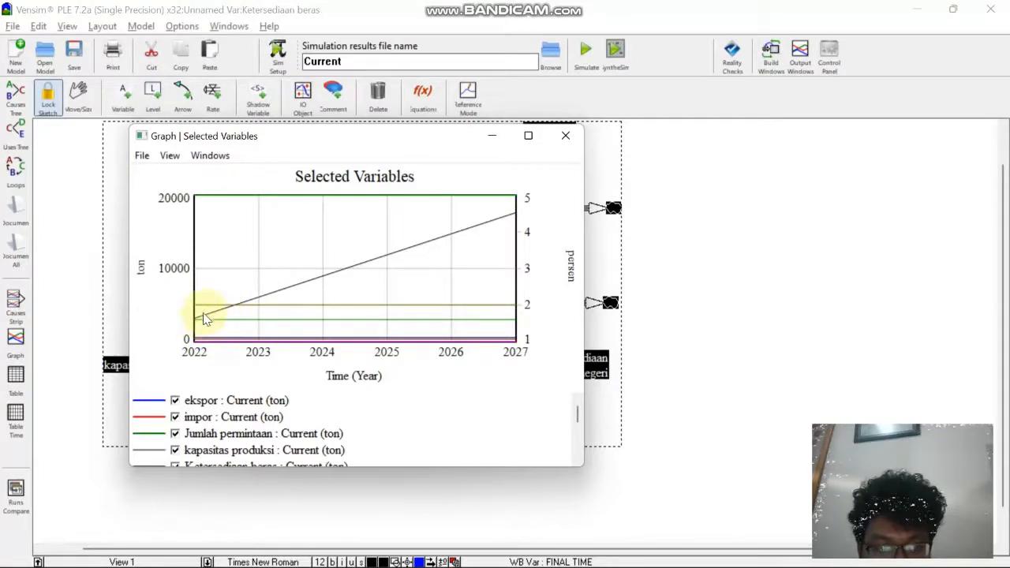
{"action": "left_click", "coordinate": [154, 401]}
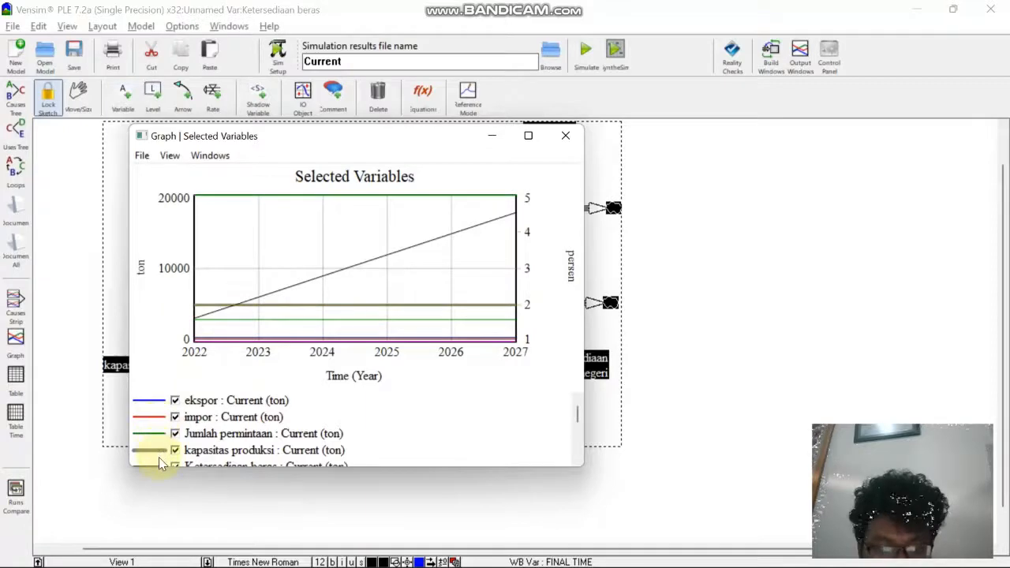
{"action": "scroll", "coordinate": [159, 459], "scroll_direction": "down", "scroll_amount": 1}
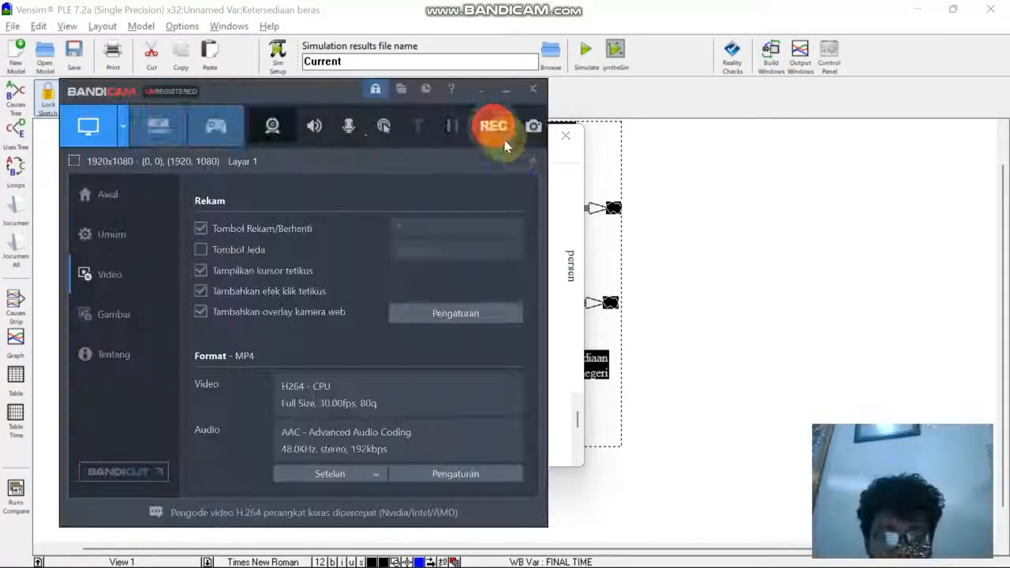
{"action": "left_click", "coordinate": [502, 139]}
{"action": "left_click", "coordinate": [506, 90]}
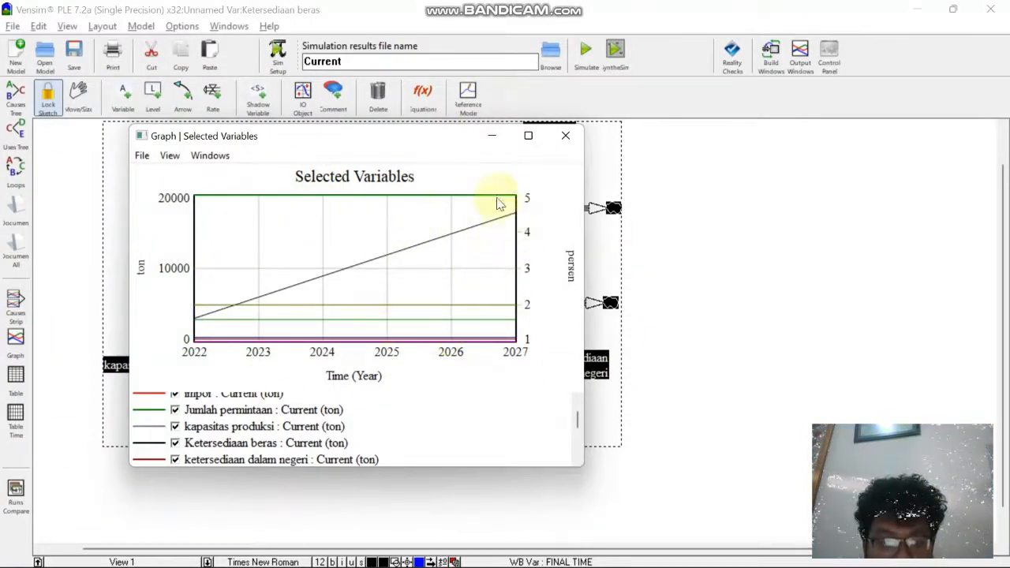
{"action": "left_click", "coordinate": [449, 233]}
Step: Highlight the graph curves of "kapasitas produksi", "Ketersediaan beras" and "ketersediaan dalam negeri" in turn to examine them, and close the graph
{"action": "left_click", "coordinate": [170, 426]}
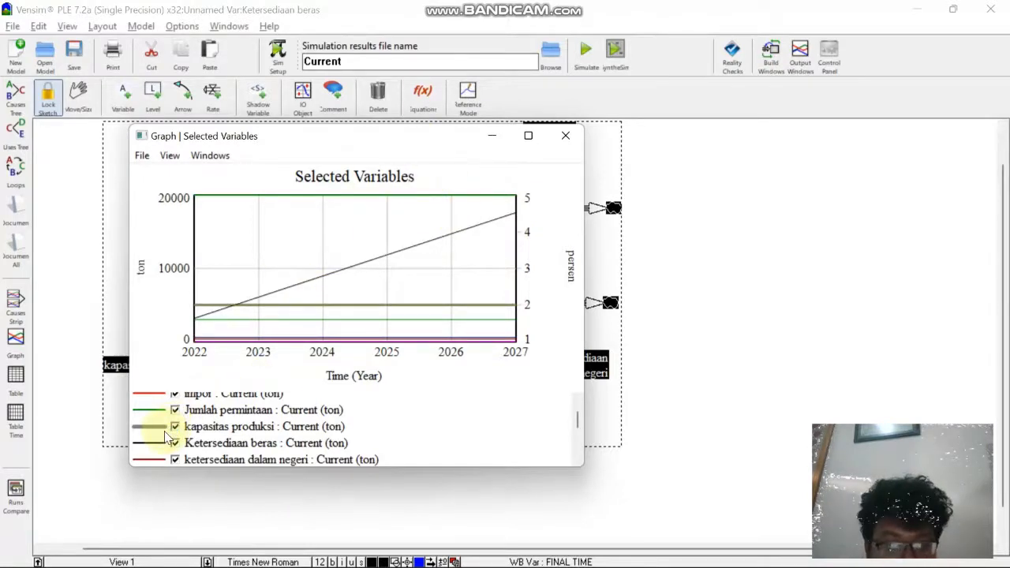
{"action": "left_click", "coordinate": [156, 444]}
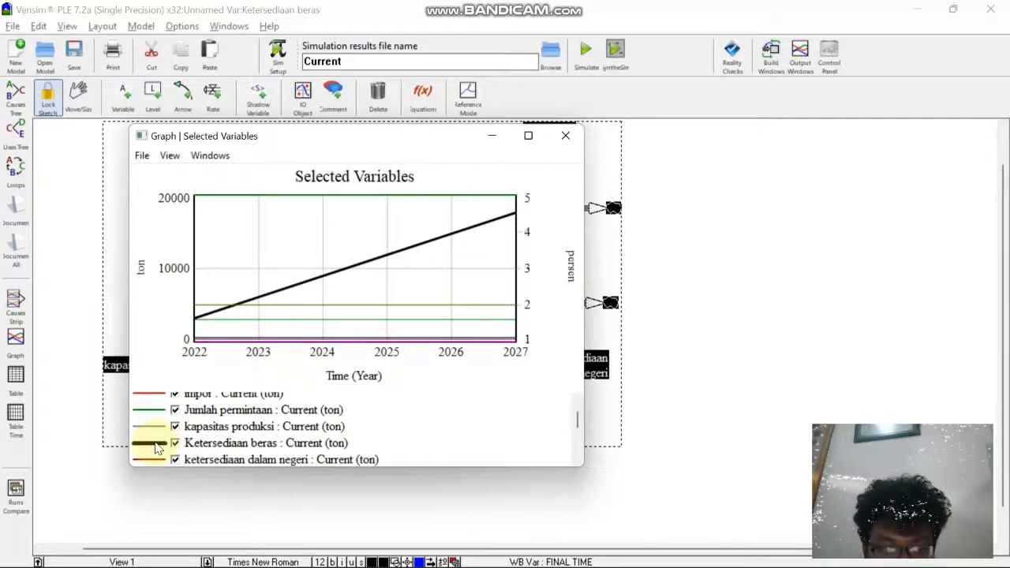
{"action": "left_click", "coordinate": [160, 460]}
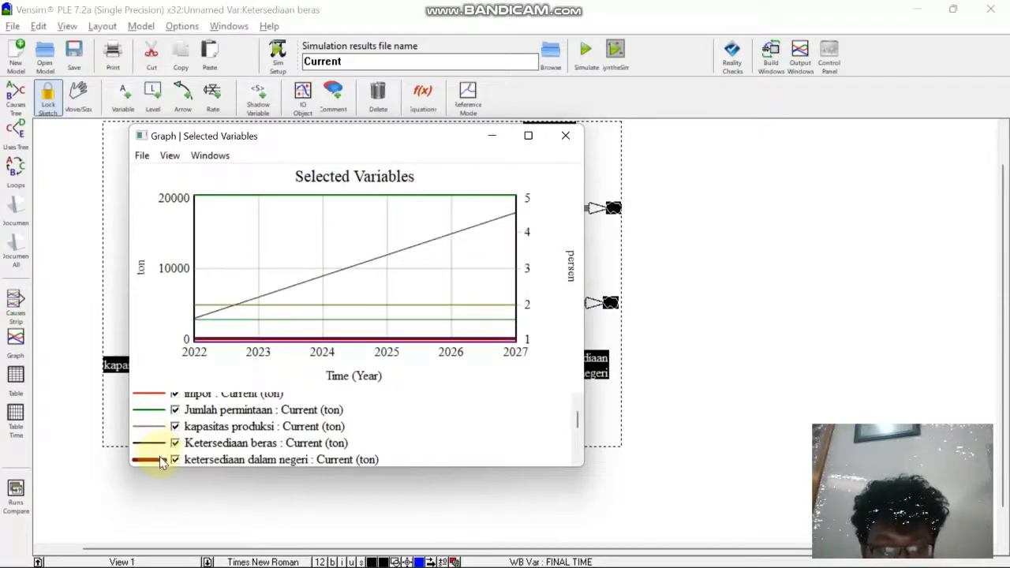
{"action": "scroll", "coordinate": [159, 457], "scroll_direction": "down", "scroll_amount": 2}
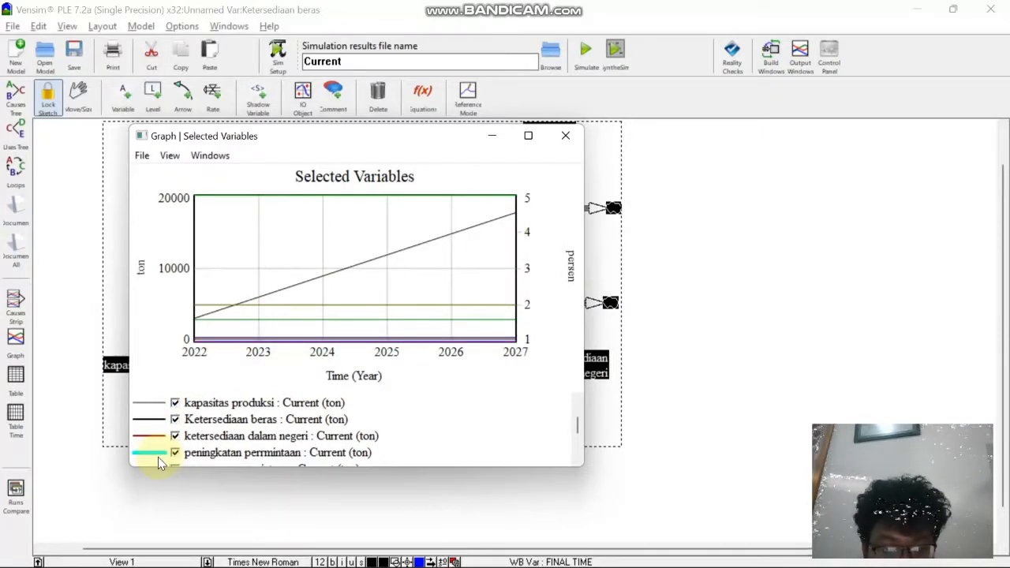
{"action": "scroll", "coordinate": [157, 445], "scroll_direction": "up", "scroll_amount": 3}
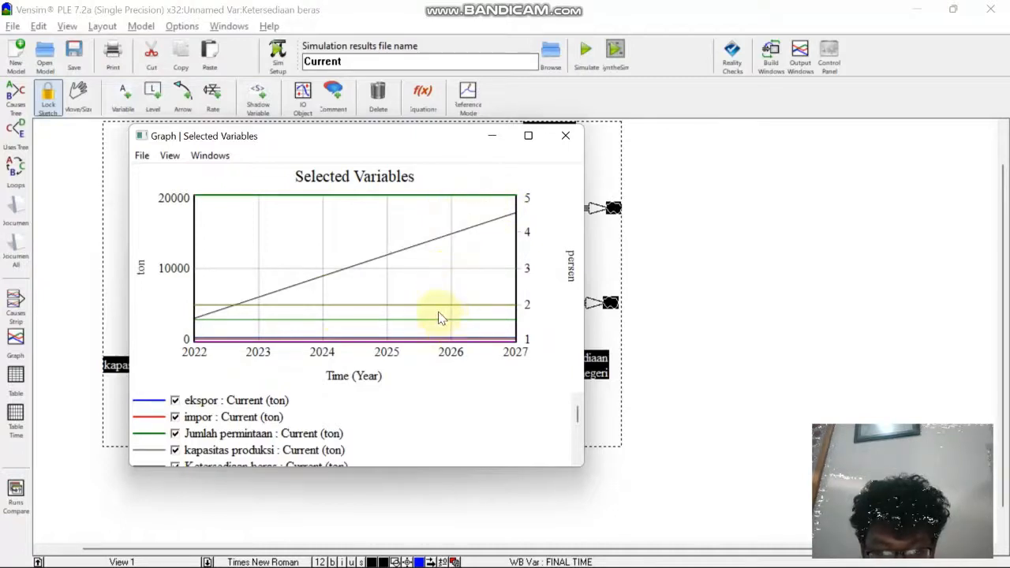
{"action": "left_click", "coordinate": [565, 136]}
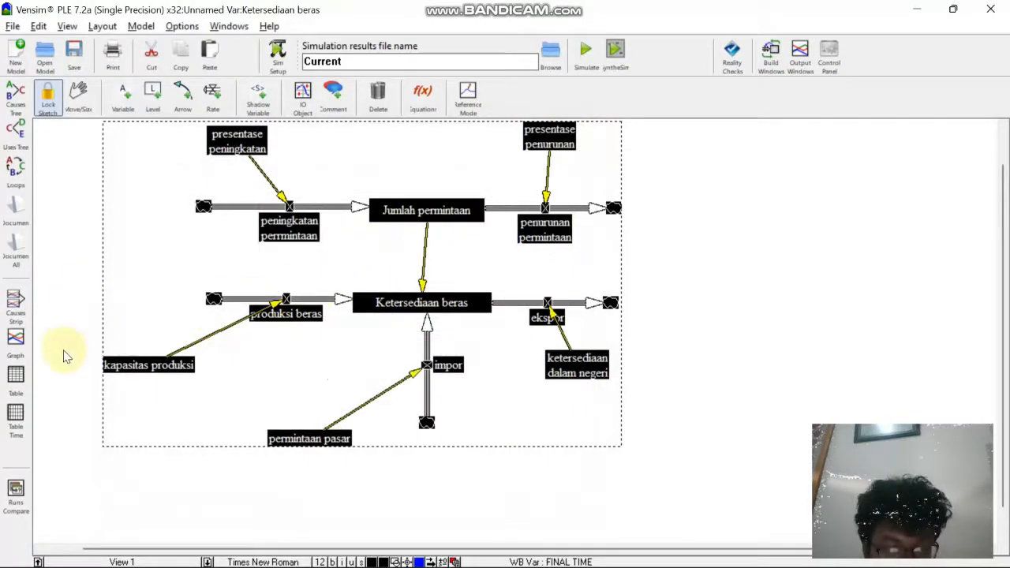
Step: Show the results of all variables in an enlarged table, review the yearly values, and close it
{"action": "left_click", "coordinate": [16, 373]}
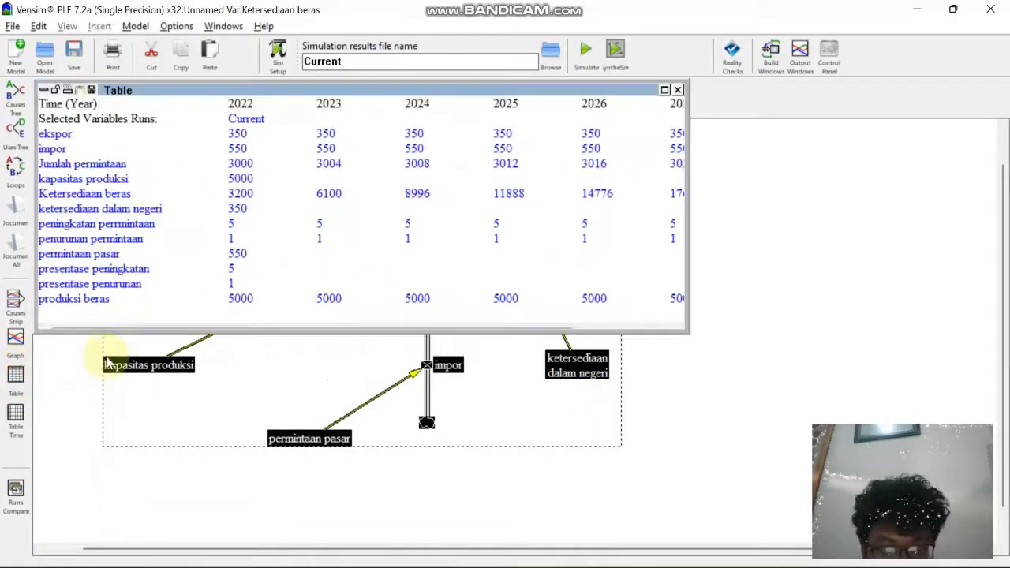
{"action": "left_click", "coordinate": [665, 90]}
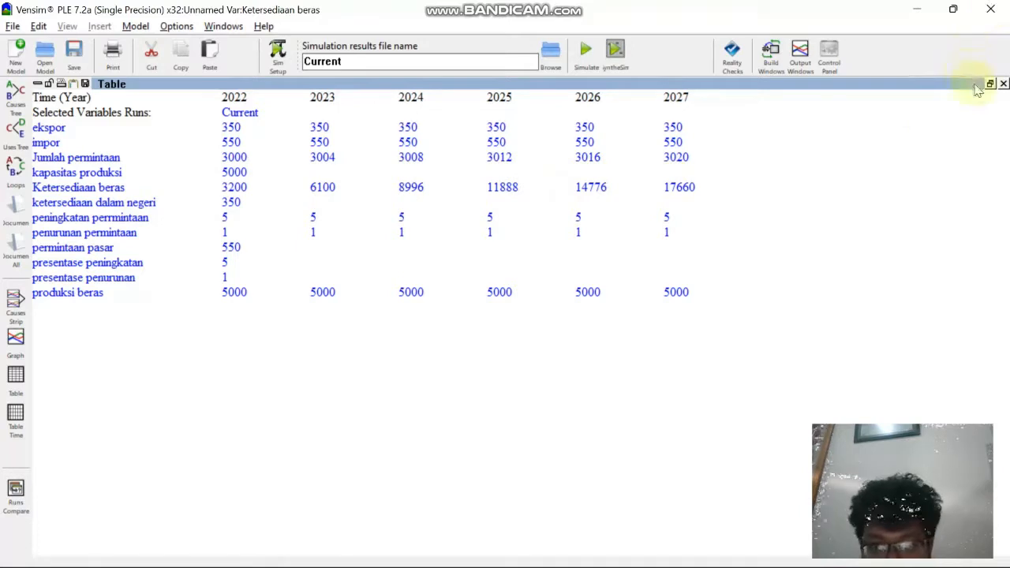
{"action": "left_click", "coordinate": [1002, 84]}
{"action": "left_click", "coordinate": [714, 223]}
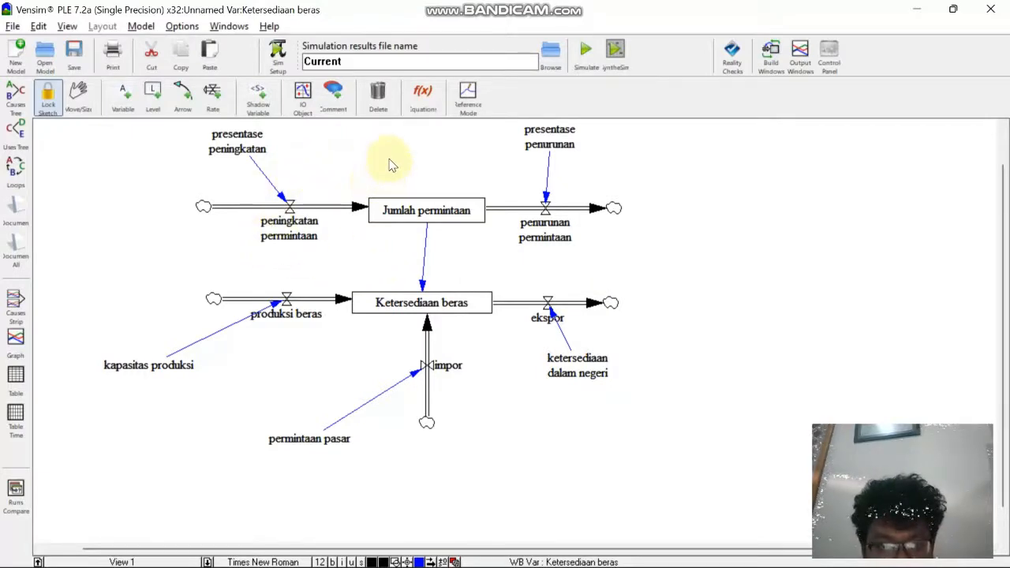
Step: Set the constant "kapasitas produksi" to 5550
{"action": "left_click", "coordinate": [422, 96]}
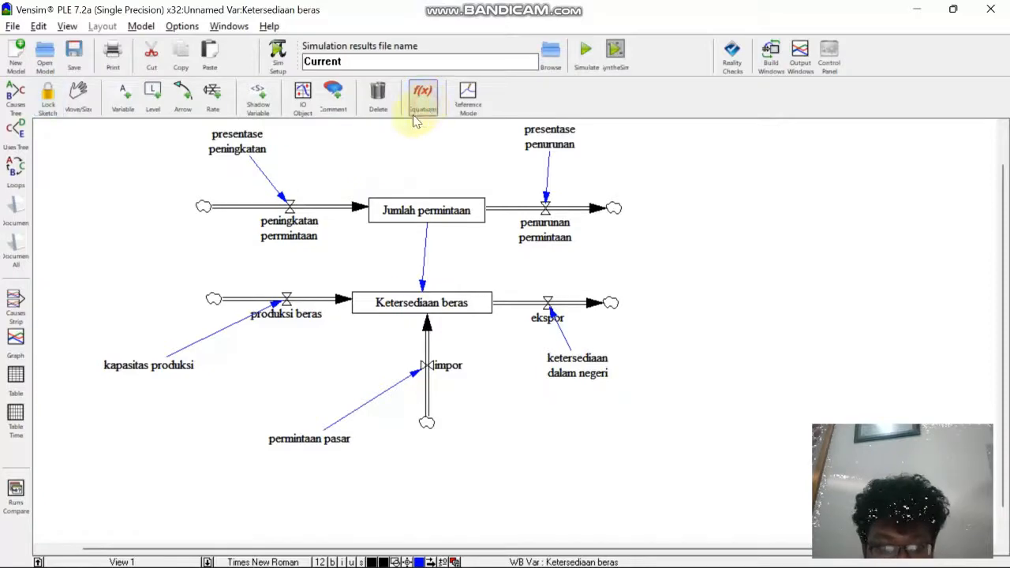
{"action": "left_click", "coordinate": [155, 365]}
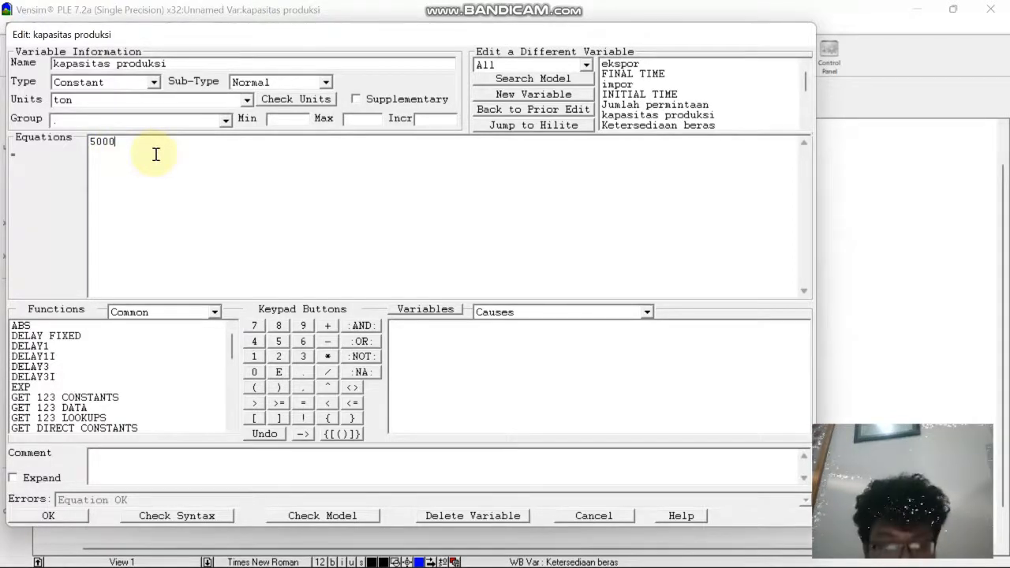
{"action": "key", "text": "BackSpace"}
{"action": "key", "text": "BackSpace"}
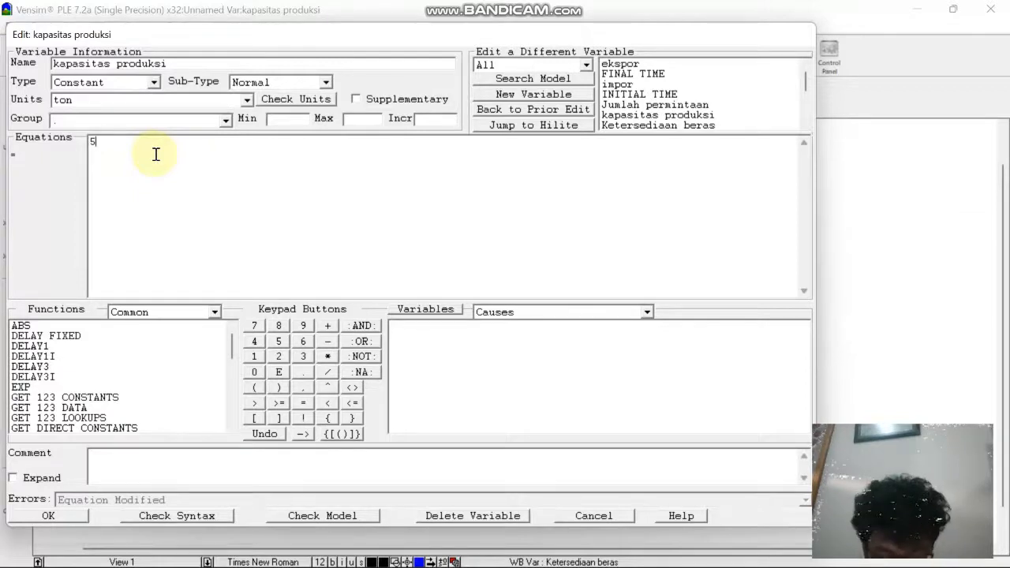
{"action": "type", "text": "550"}
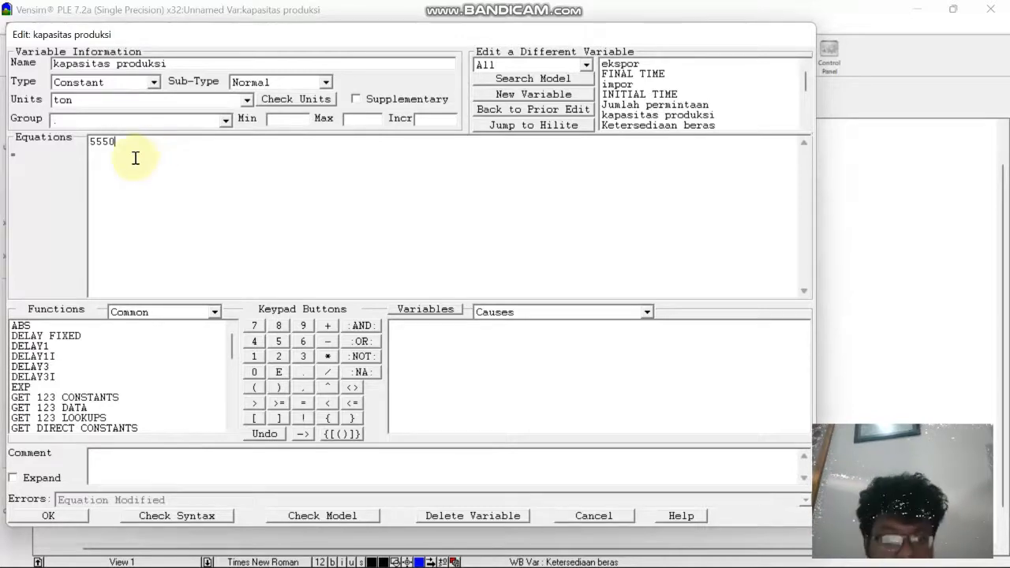
{"action": "left_click", "coordinate": [49, 517]}
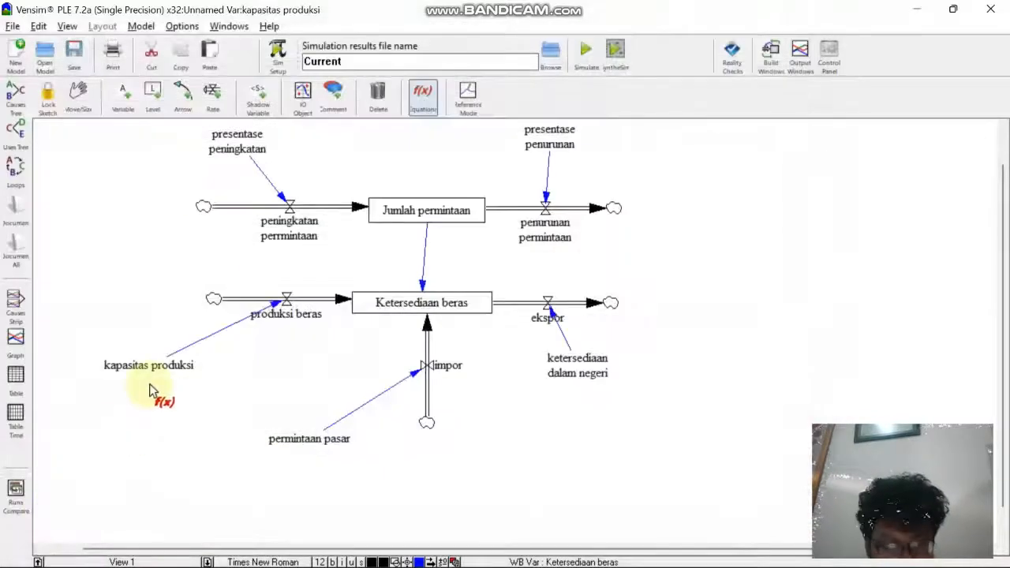
Step: Select the whole model and simulate it, saving the sketch for backup and overwriting the Current dataset
{"action": "key", "text": "ctrl+a"}
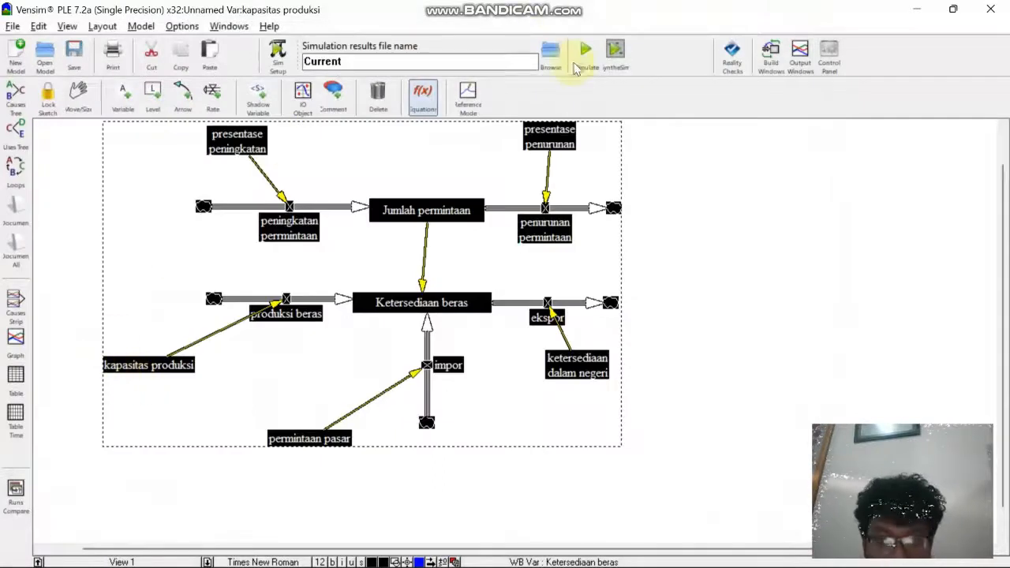
{"action": "left_click", "coordinate": [585, 54]}
{"action": "left_click", "coordinate": [561, 347]}
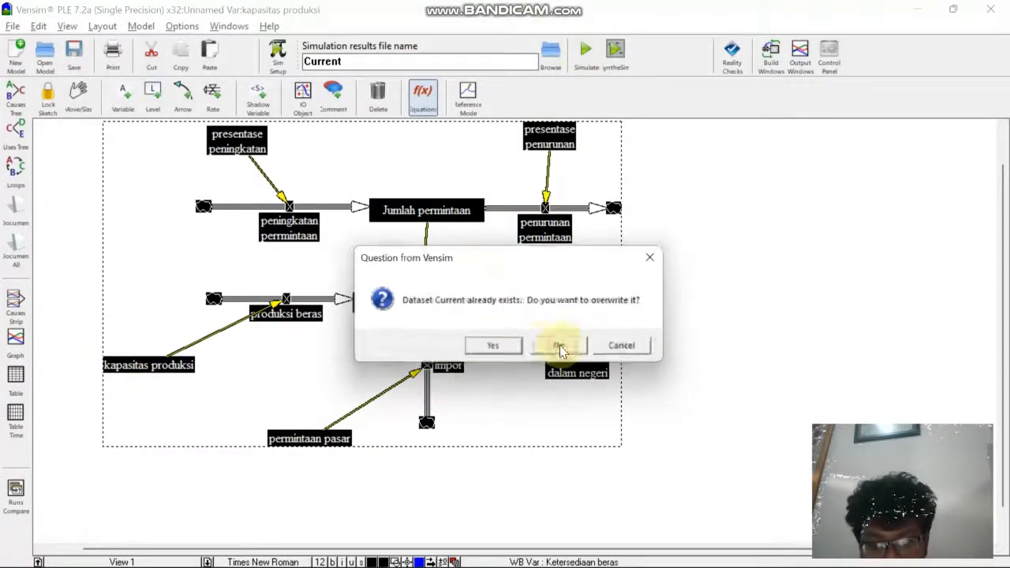
{"action": "left_click", "coordinate": [504, 351]}
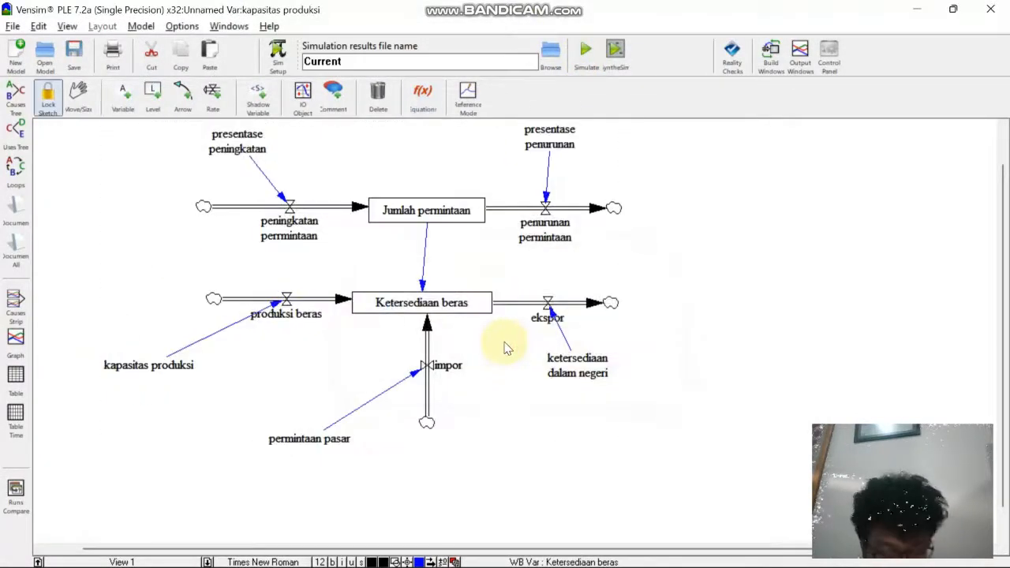
Step: Show the results of all variables in a table, review the yearly values, close it and clear the selection
{"action": "left_click", "coordinate": [21, 354]}
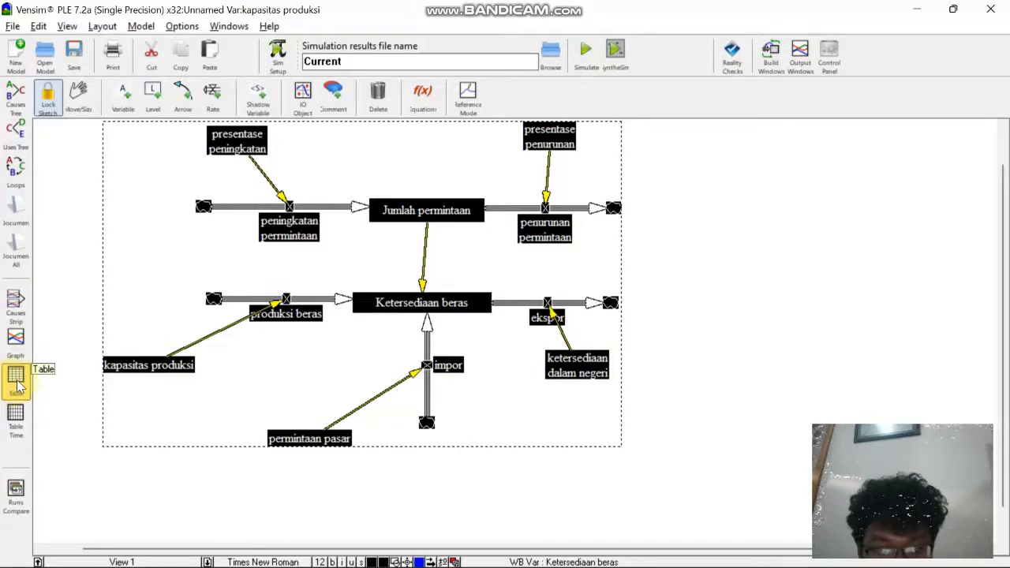
{"action": "left_click", "coordinate": [17, 381]}
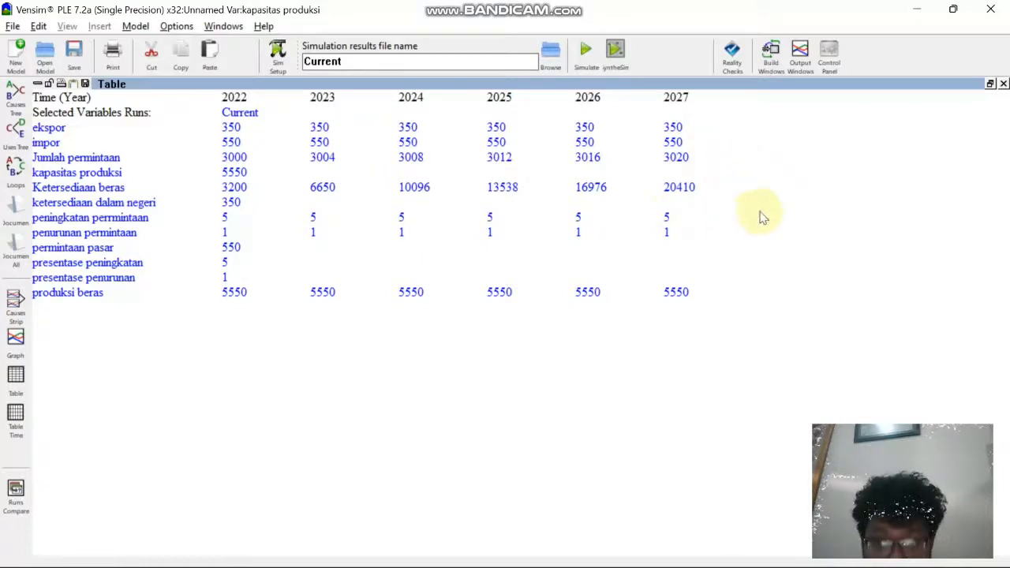
{"action": "left_click", "coordinate": [1004, 84]}
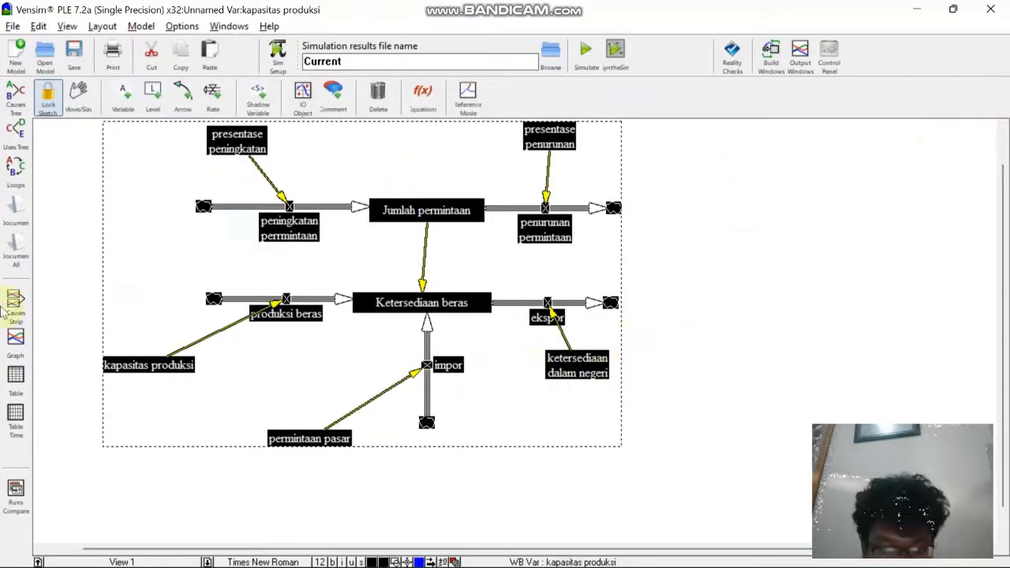
{"action": "left_click", "coordinate": [51, 268]}
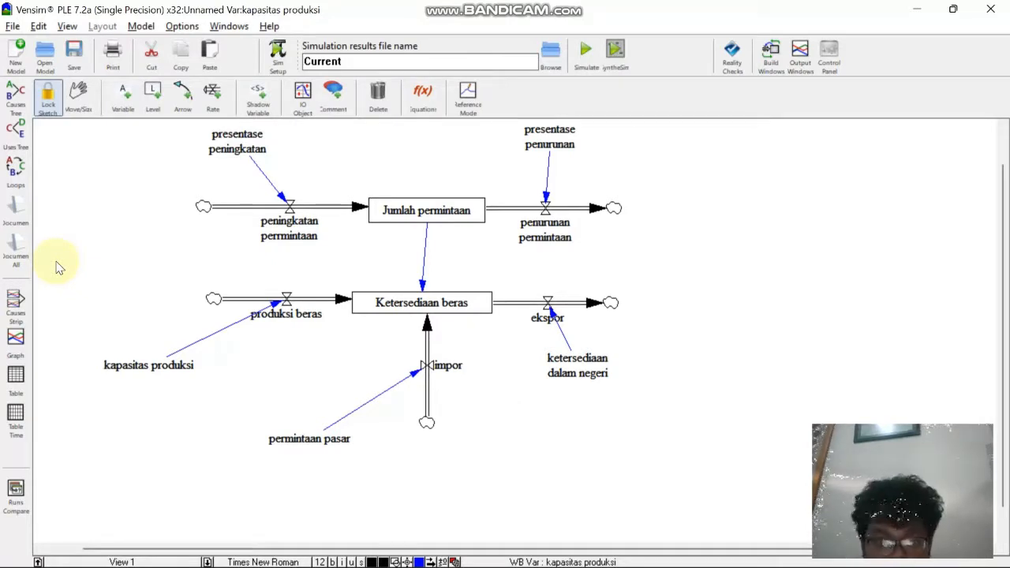
Step: Set the constant "permintaan pasar" to 1200
{"action": "left_click", "coordinate": [422, 94]}
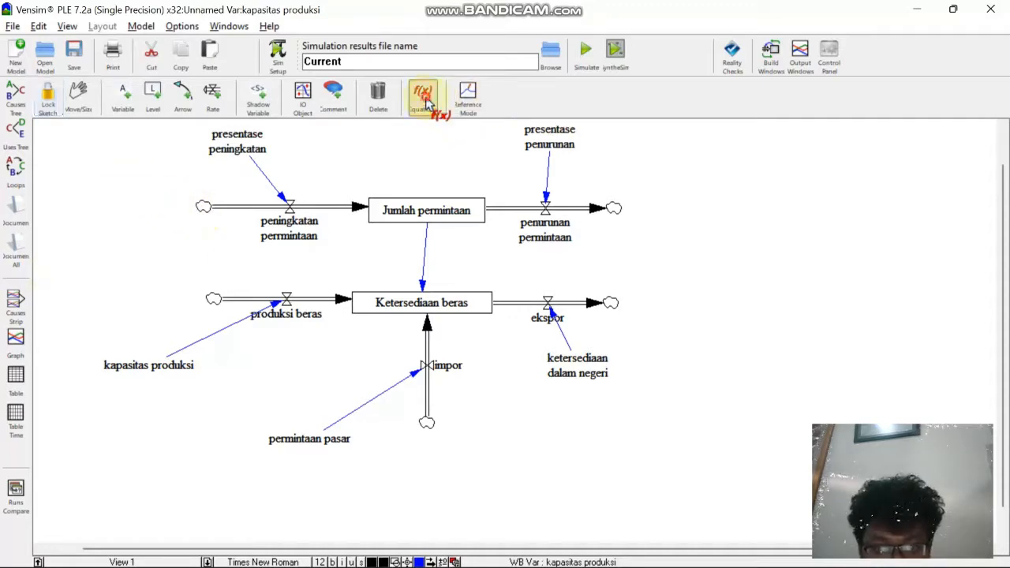
{"action": "left_click", "coordinate": [446, 365]}
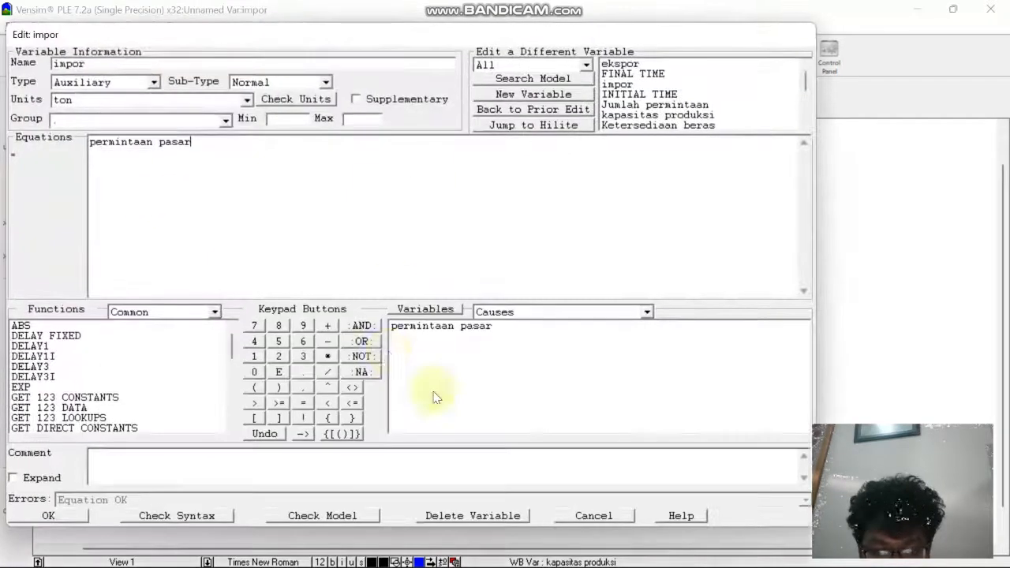
{"action": "left_click", "coordinate": [593, 515]}
{"action": "left_click", "coordinate": [321, 430]}
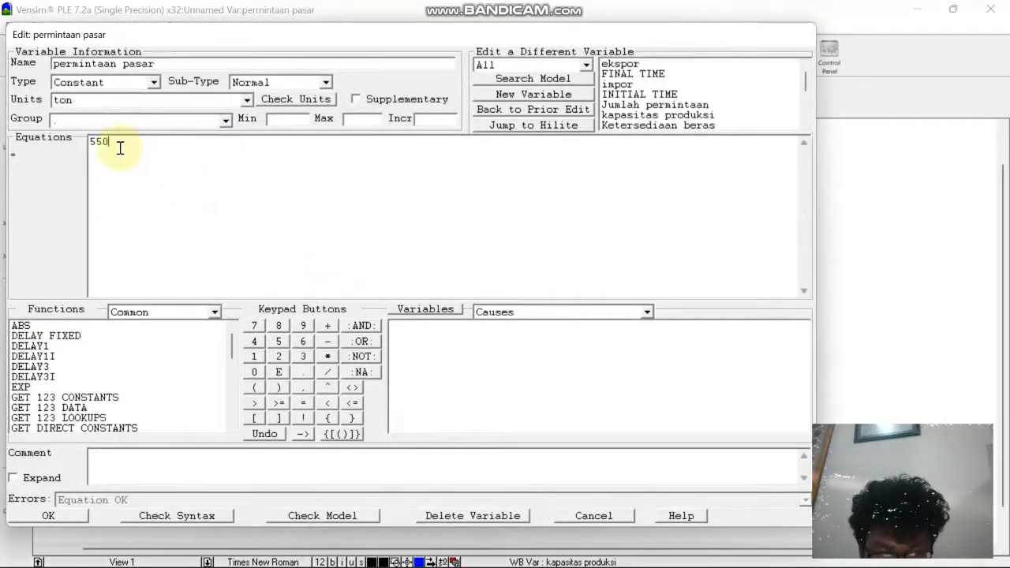
{"action": "key", "text": "BackSpace"}
{"action": "key", "text": "BackSpace"}
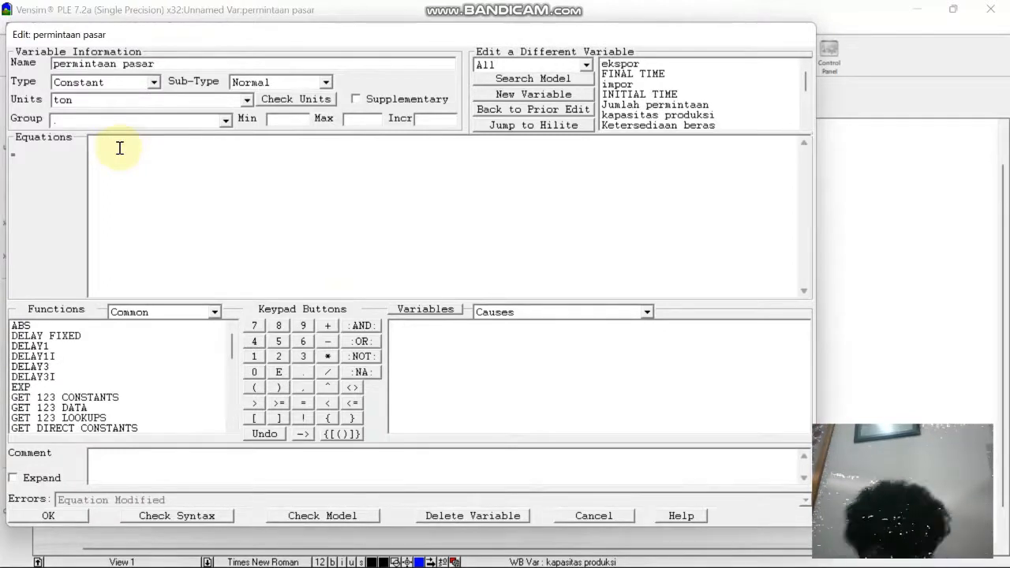
{"action": "type", "text": "1200"}
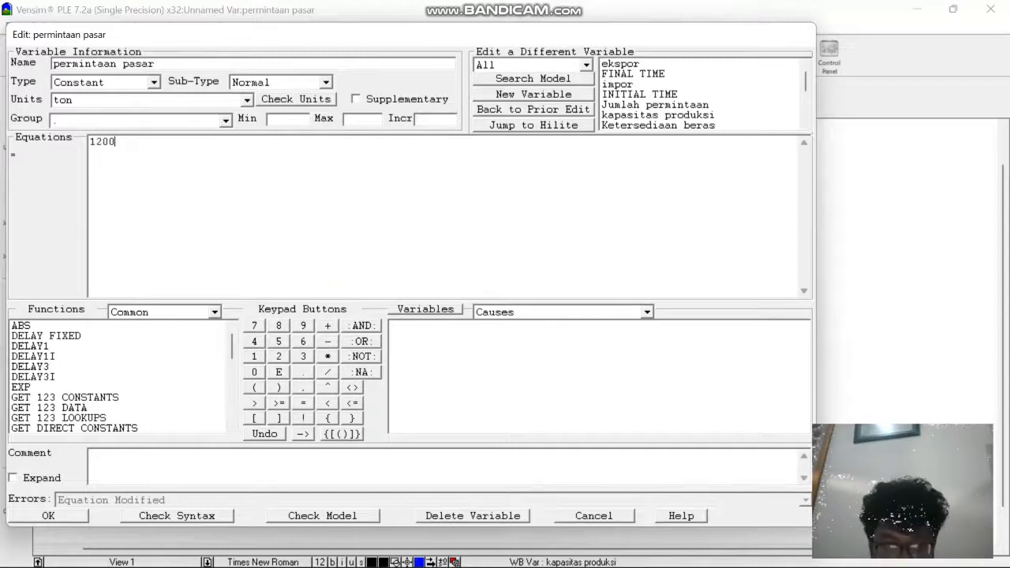
{"action": "left_click", "coordinate": [69, 516]}
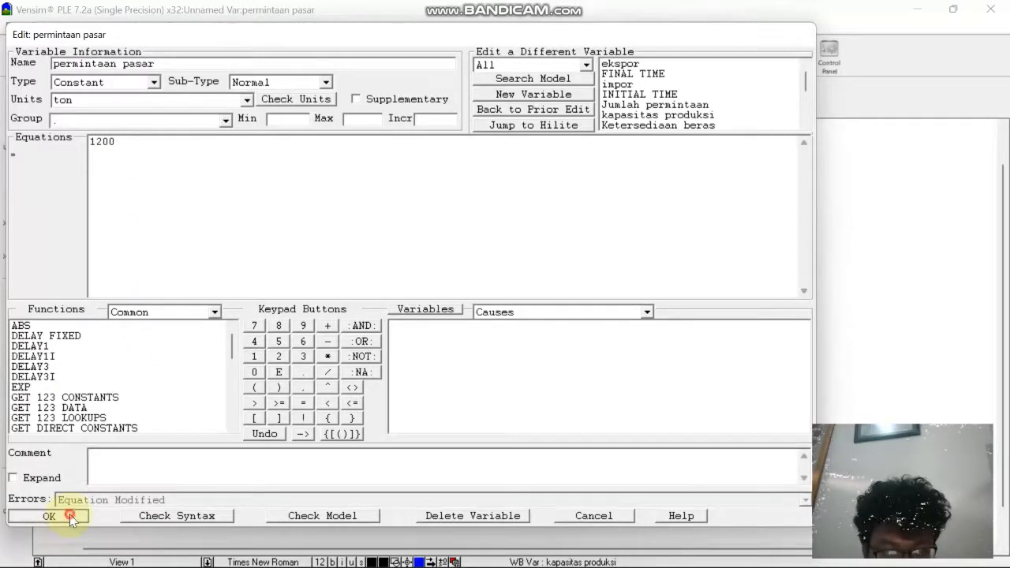
Step: Rerun the simulation with the new market demand, saving the sketch and overwriting the Current dataset
{"action": "left_click", "coordinate": [586, 52]}
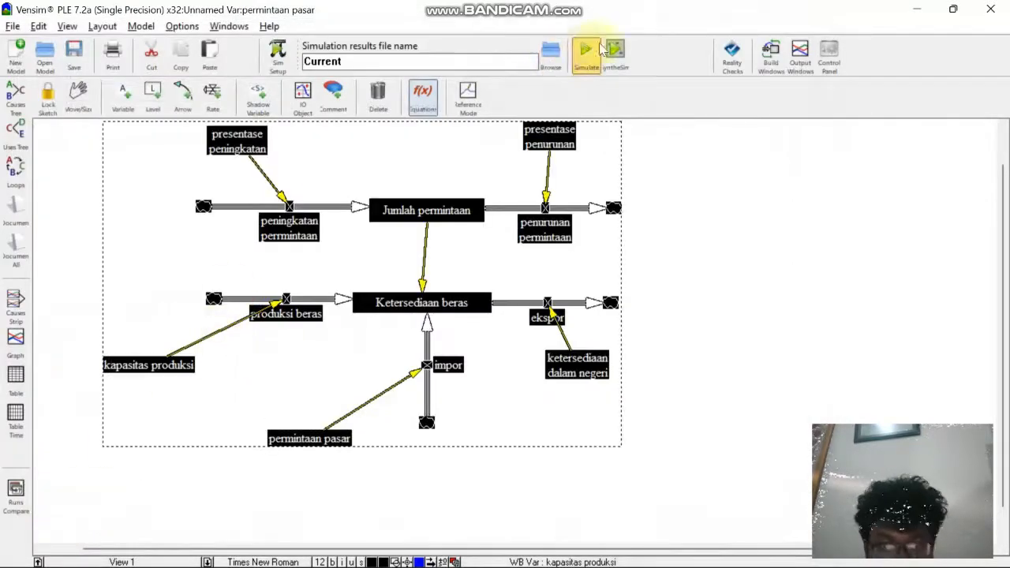
{"action": "left_click", "coordinate": [561, 346]}
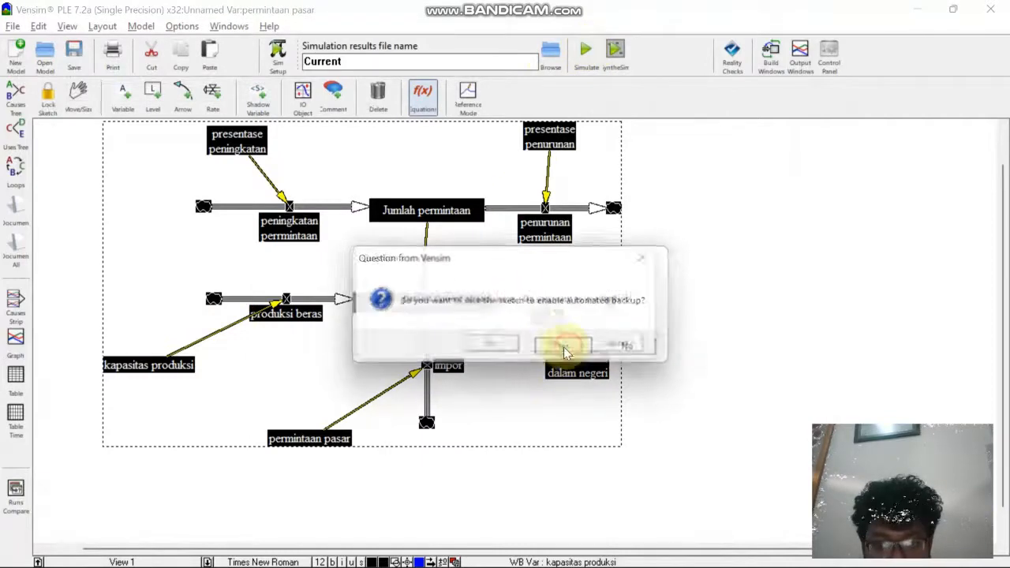
{"action": "left_click", "coordinate": [508, 344]}
Step: Tabulate the results of all variables, examine the yearly effect of the increased imports, and close the table
{"action": "key", "text": "ctrl+a"}
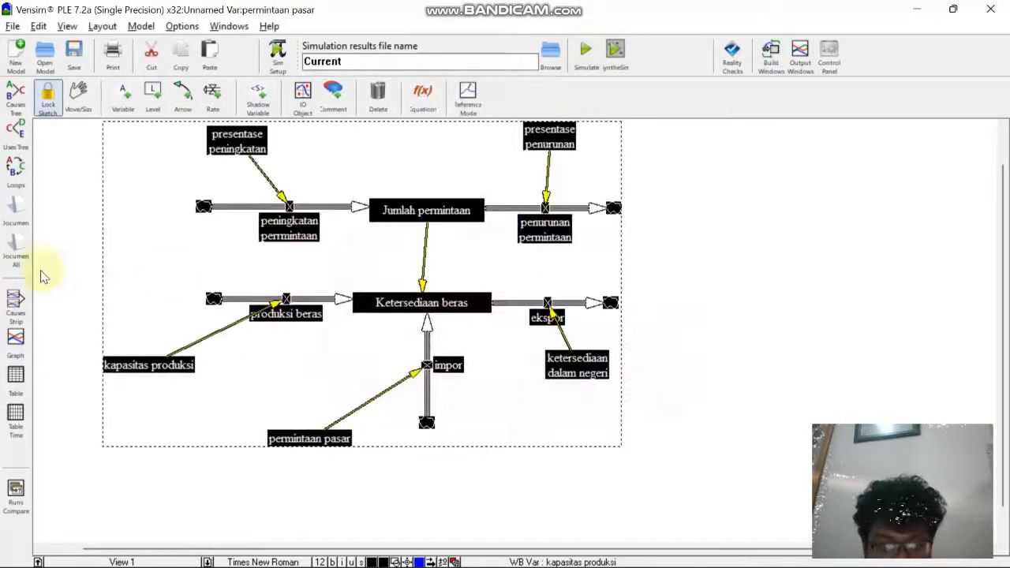
{"action": "left_click", "coordinate": [16, 376]}
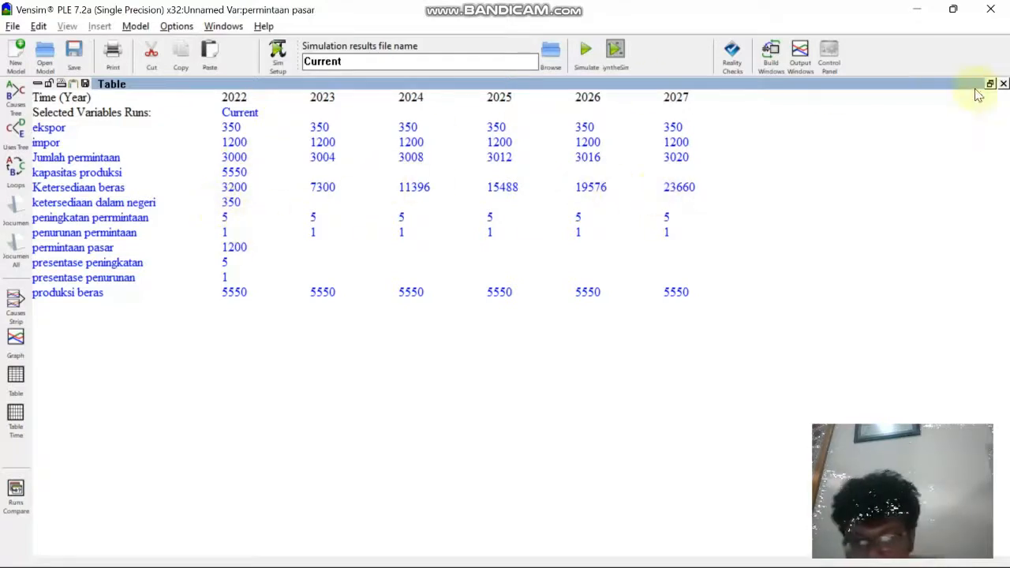
{"action": "left_click", "coordinate": [1003, 85]}
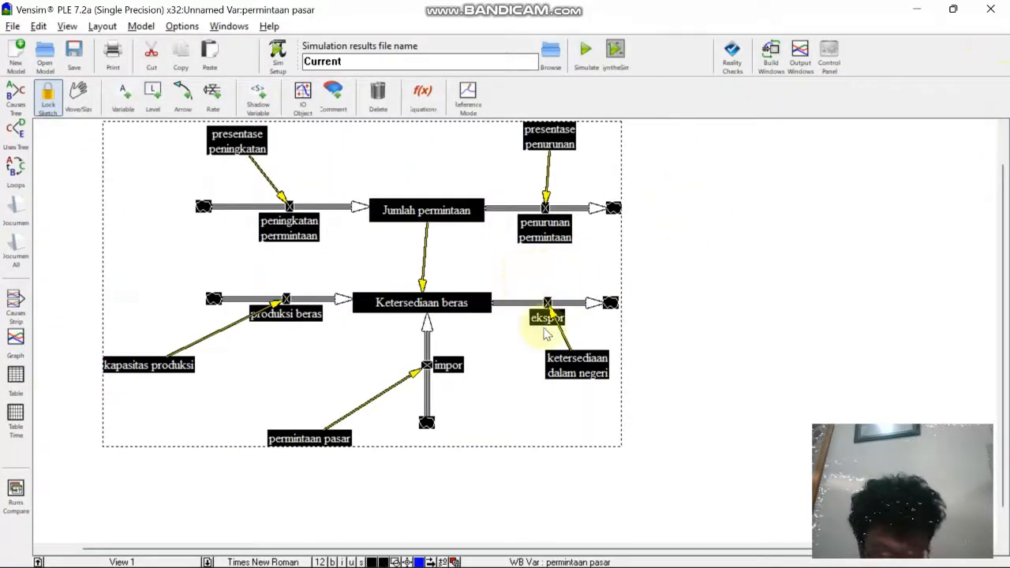
Step: Set the constant "kapasitas produksi" to 3300
{"action": "left_click", "coordinate": [431, 100]}
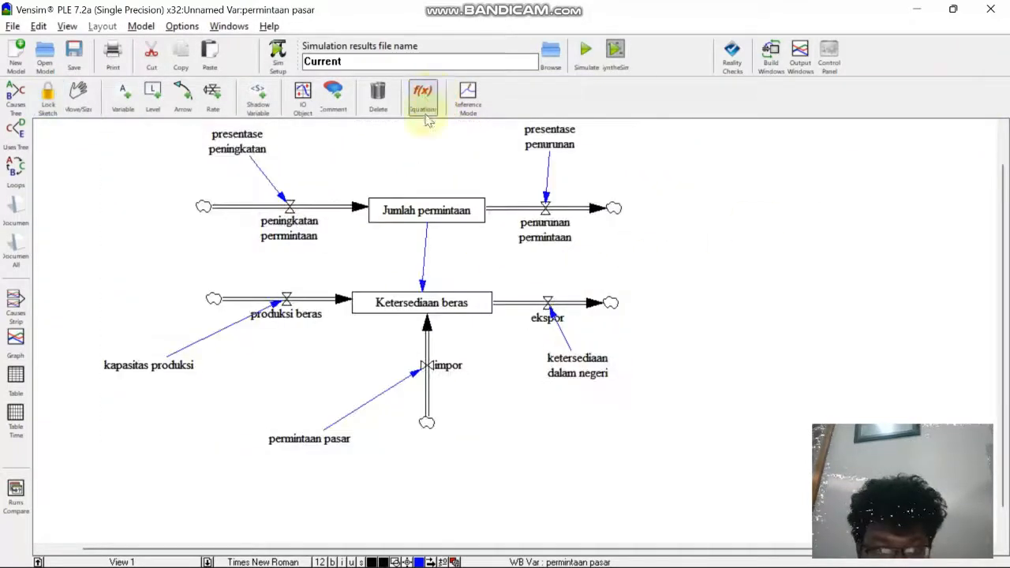
{"action": "left_click", "coordinate": [194, 367]}
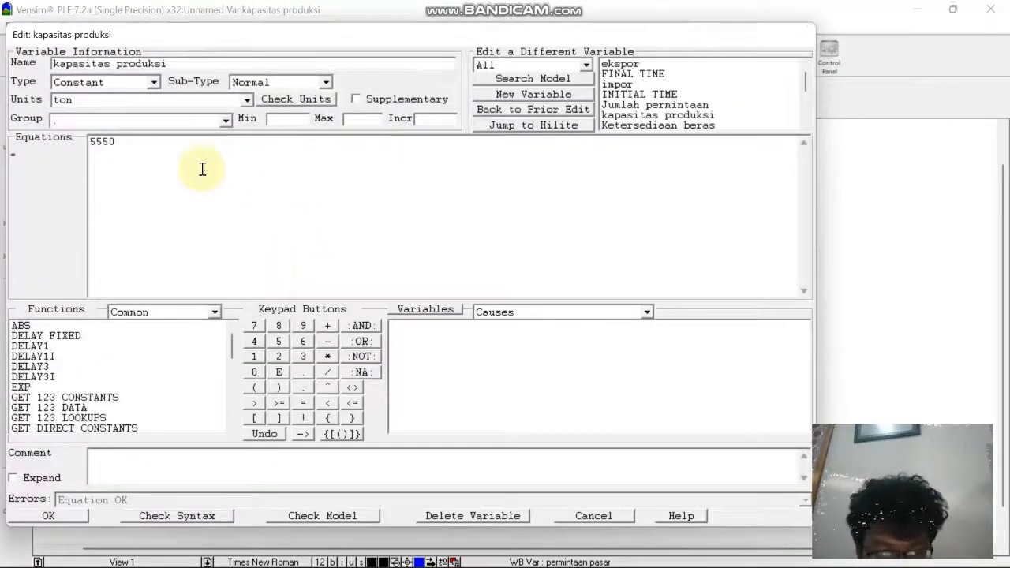
{"action": "double_click", "coordinate": [94, 142]}
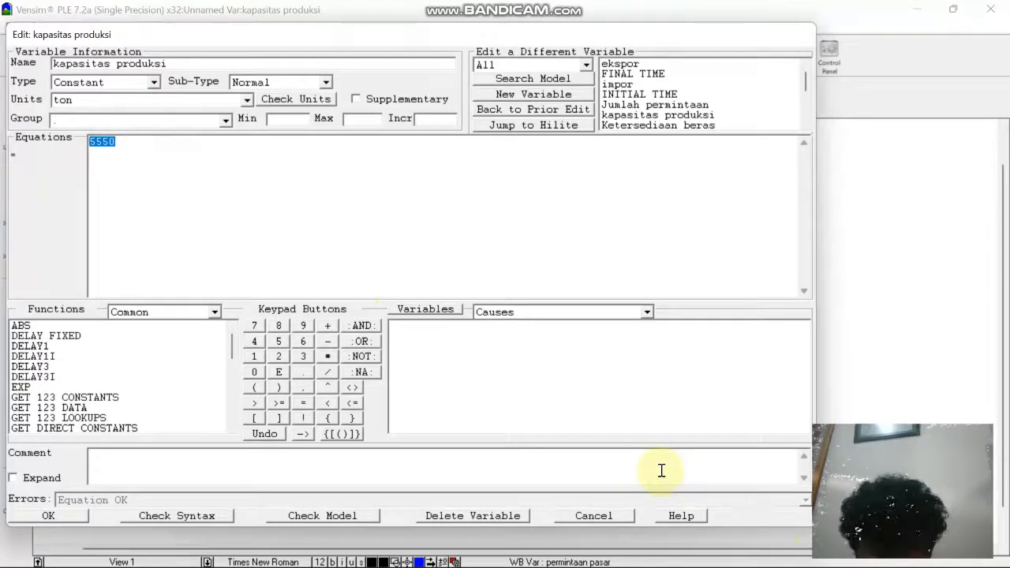
{"action": "type", "text": "4"}
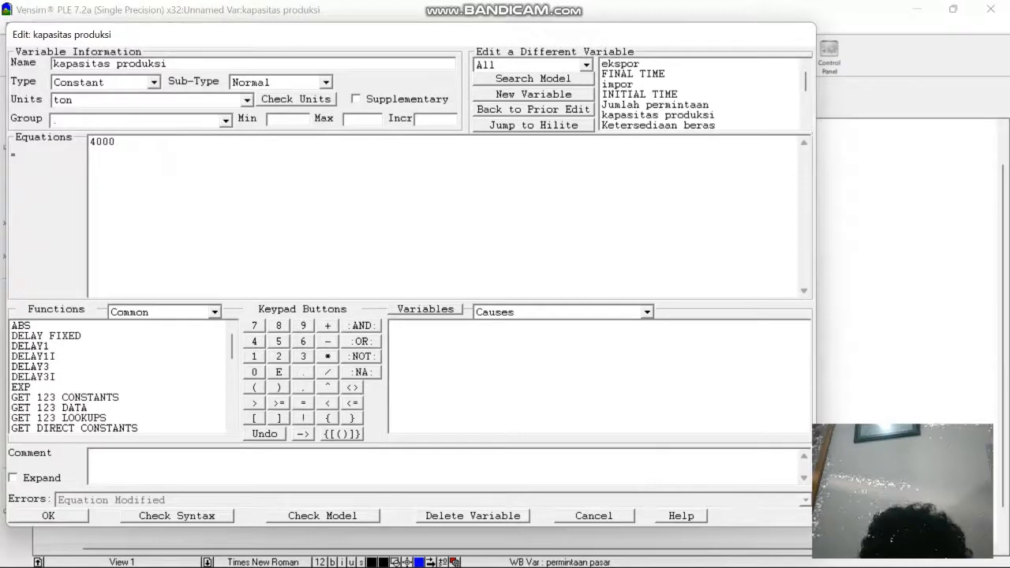
{"action": "type", "text": "000"}
{"action": "left_click", "coordinate": [129, 119]}
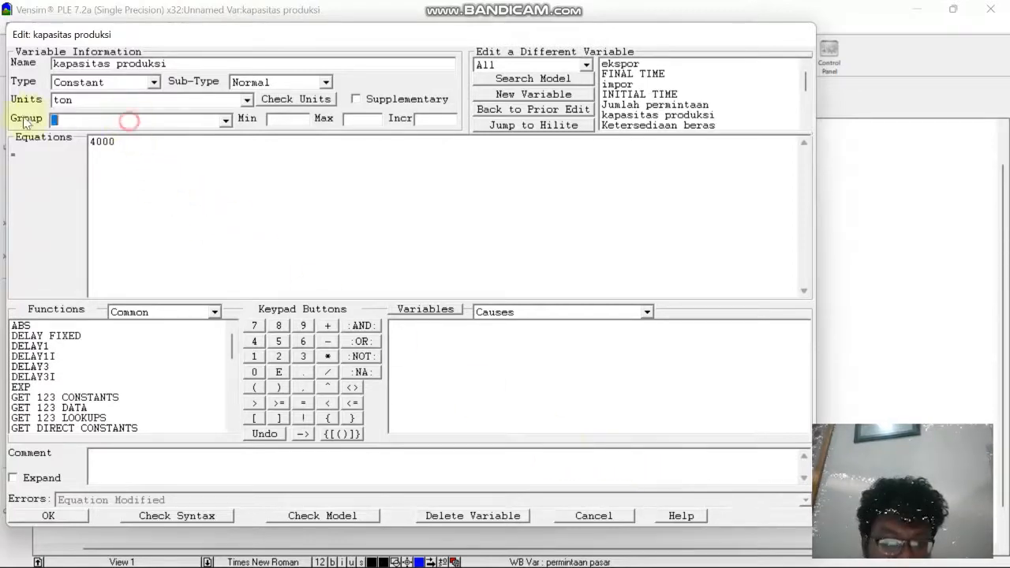
{"action": "double_click", "coordinate": [124, 141]}
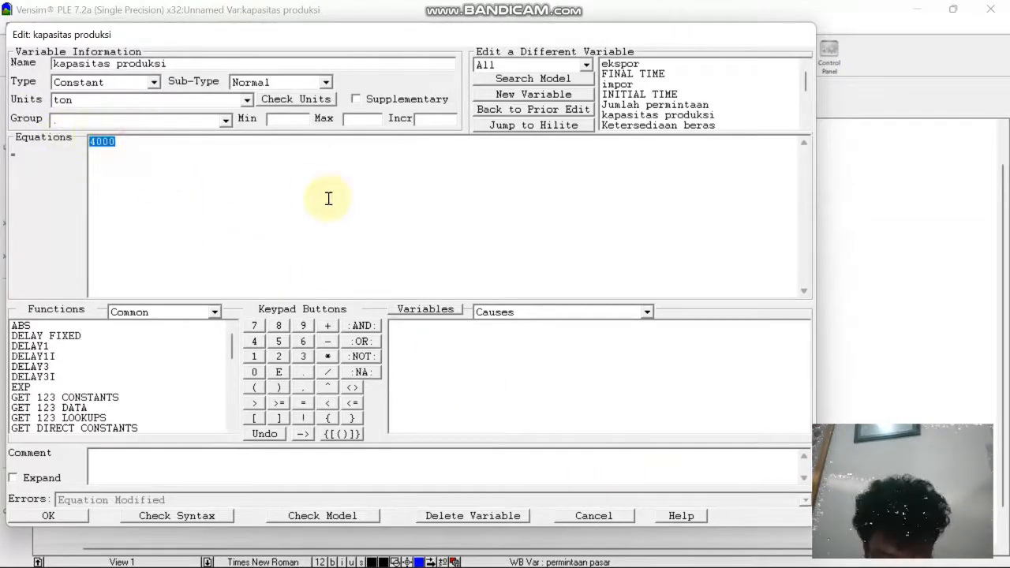
{"action": "type", "text": "330"}
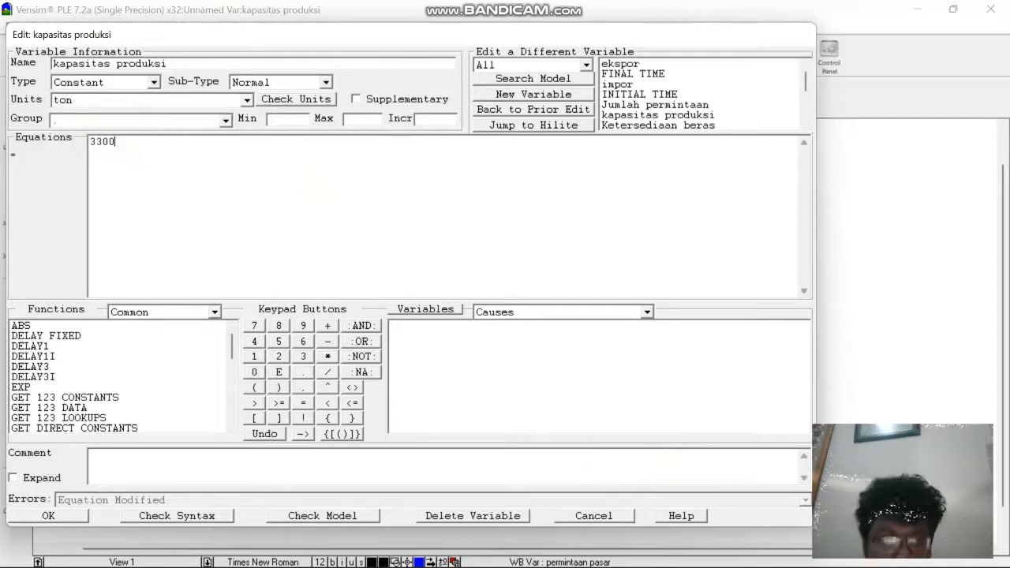
{"action": "left_click", "coordinate": [51, 515]}
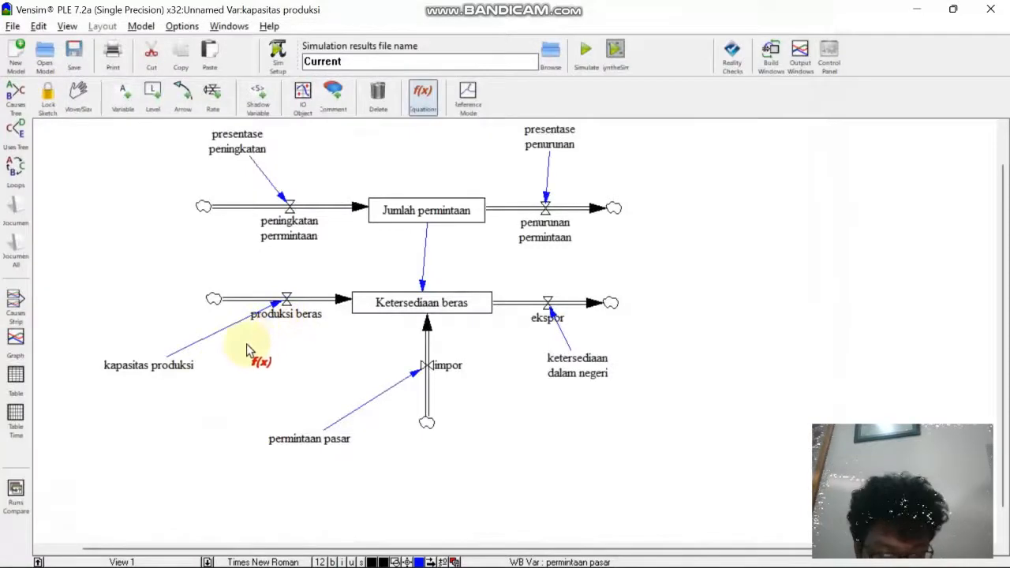
Step: Simulate the whole model again with the new production capacity, saving the sketch and overwriting the Current dataset
{"action": "key", "text": "ctrl+a"}
{"action": "left_click", "coordinate": [586, 52]}
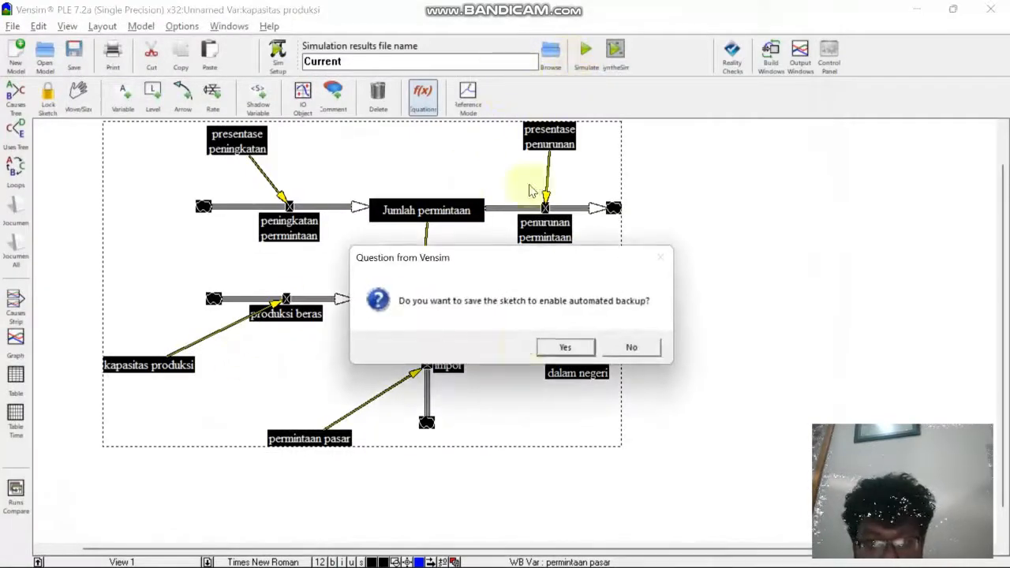
{"action": "left_click", "coordinate": [563, 346]}
{"action": "left_click", "coordinate": [512, 351]}
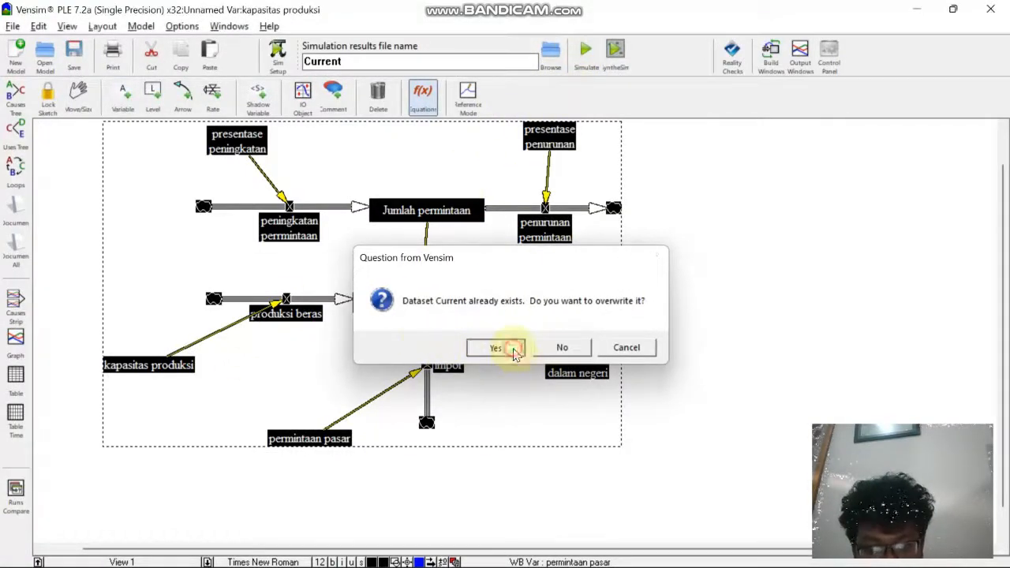
Step: Show all variables in a results table, review the yearly values for the reduced production capacity, and close it
{"action": "left_click", "coordinate": [15, 376]}
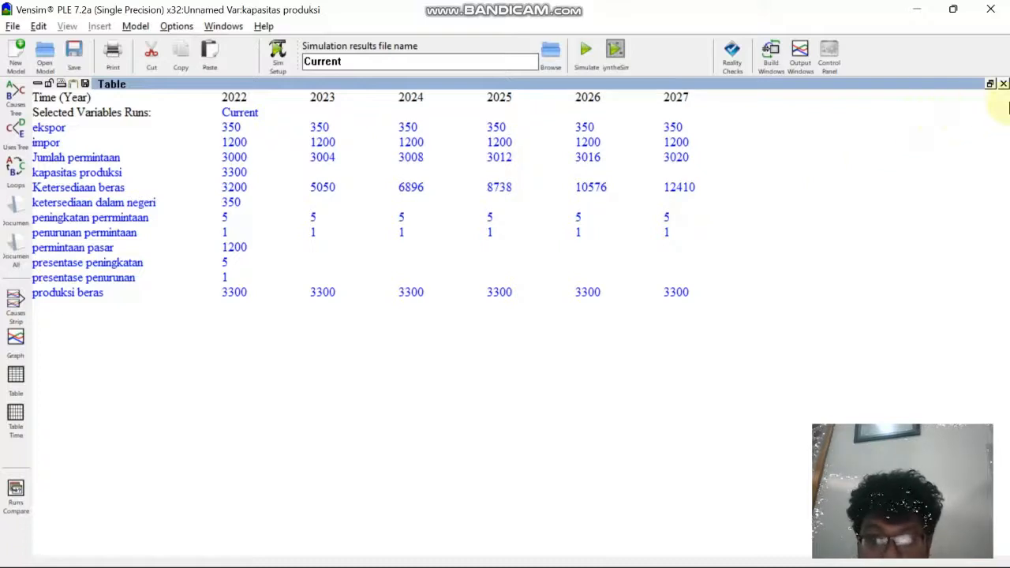
{"action": "left_click", "coordinate": [1003, 83]}
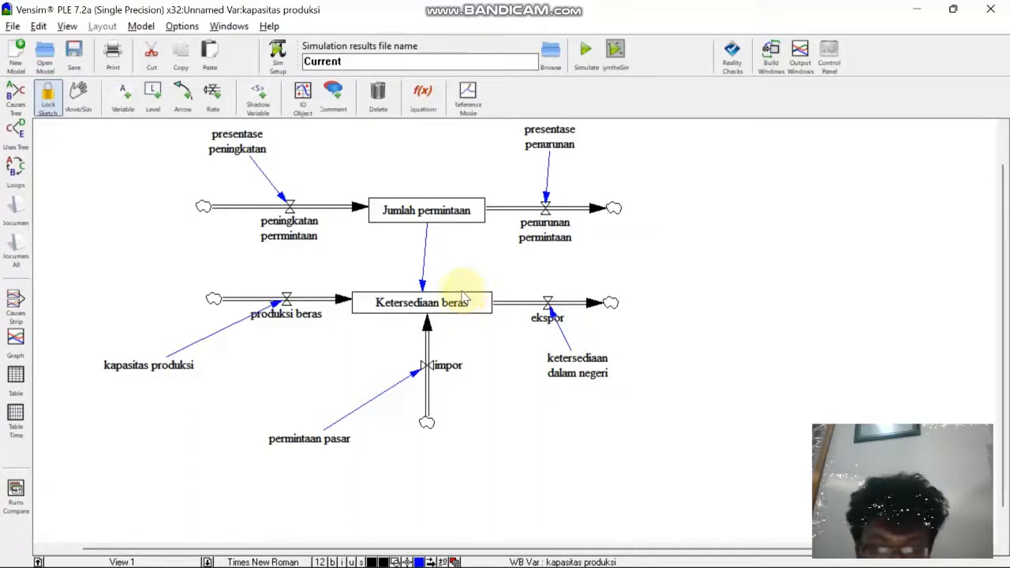
{"action": "left_click", "coordinate": [409, 221]}
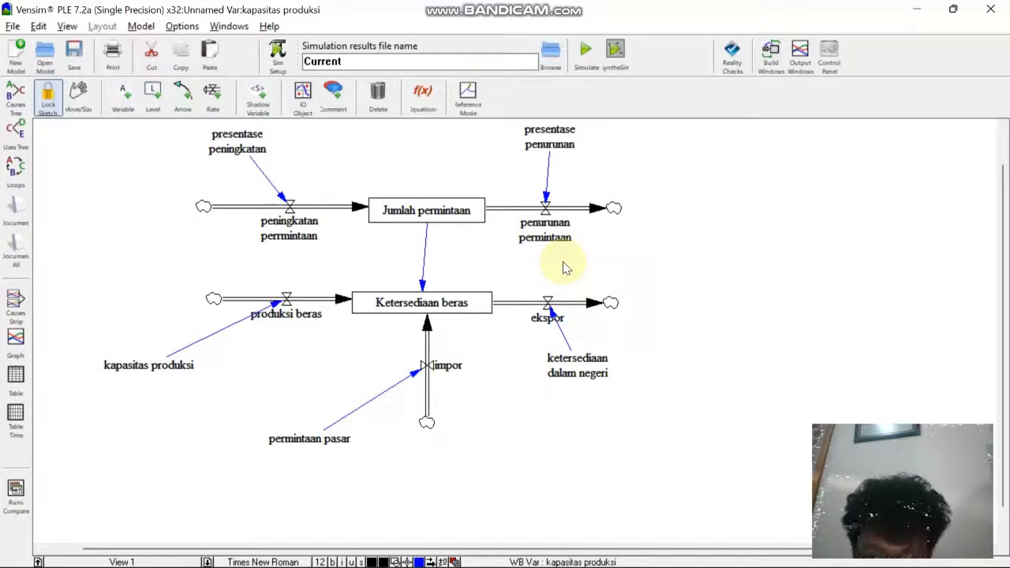
{"action": "key", "text": "alt+Tab"}
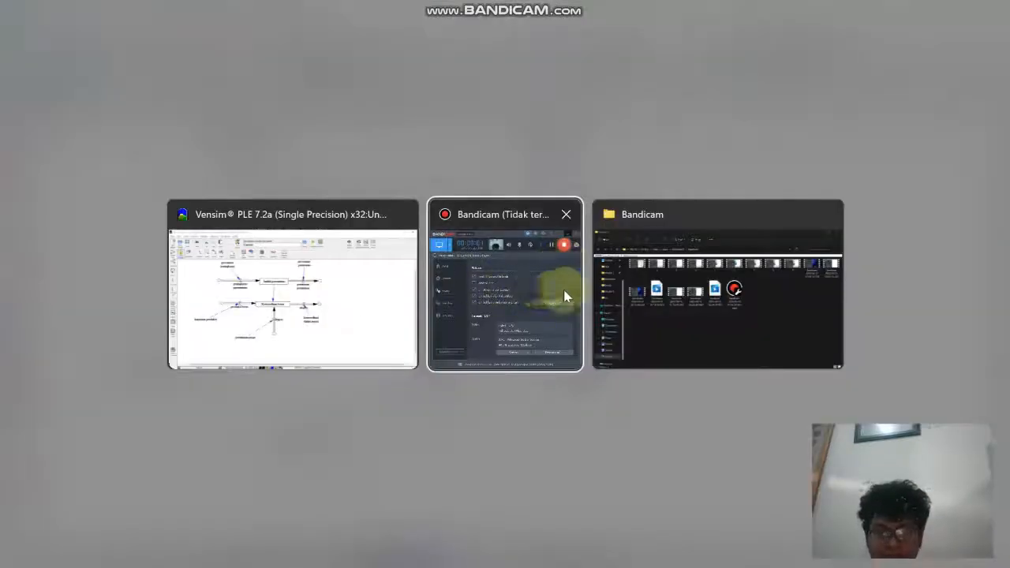